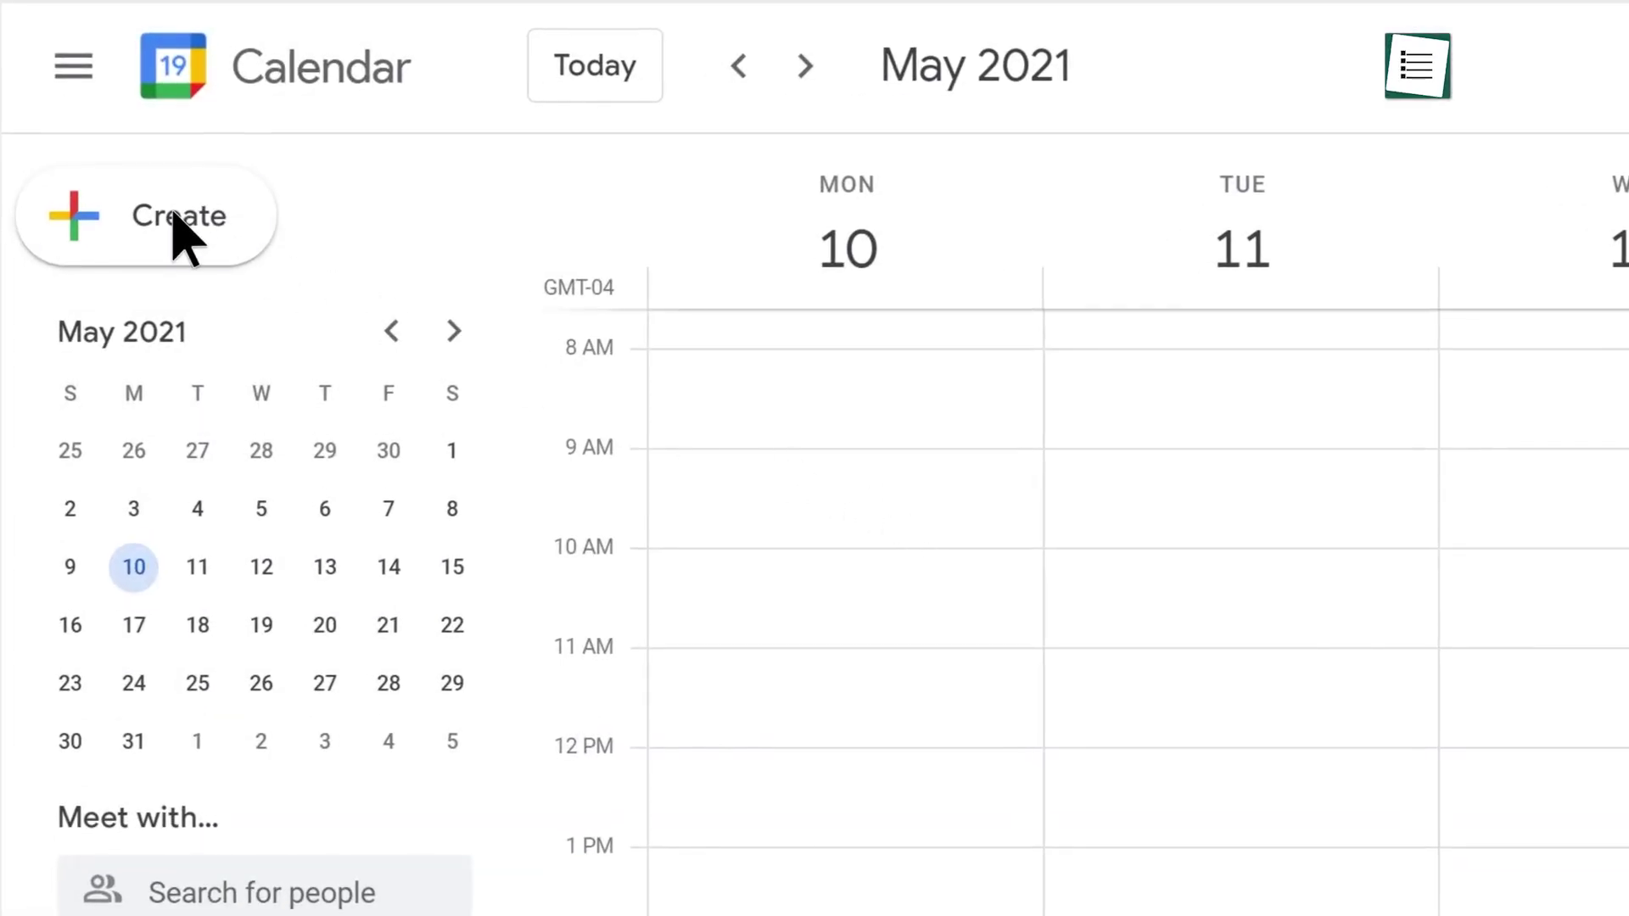
# Step: Start a new entry, discard the untitled draft event, and turn the new entry into a task
pyautogui.click(177, 222)
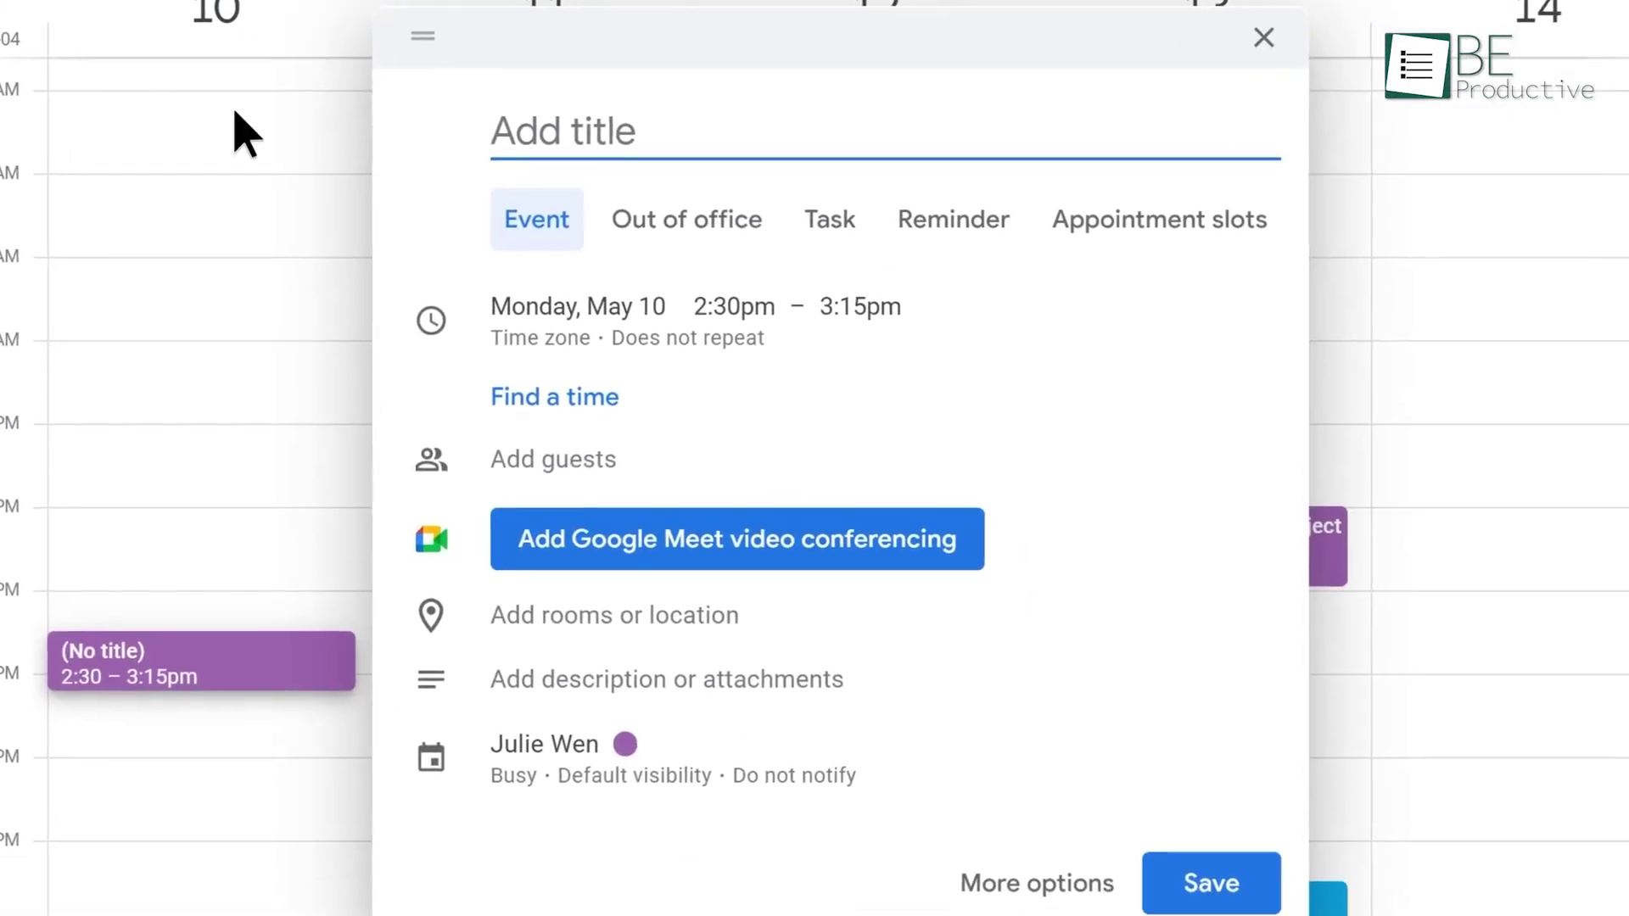
pyautogui.click(1207, 789)
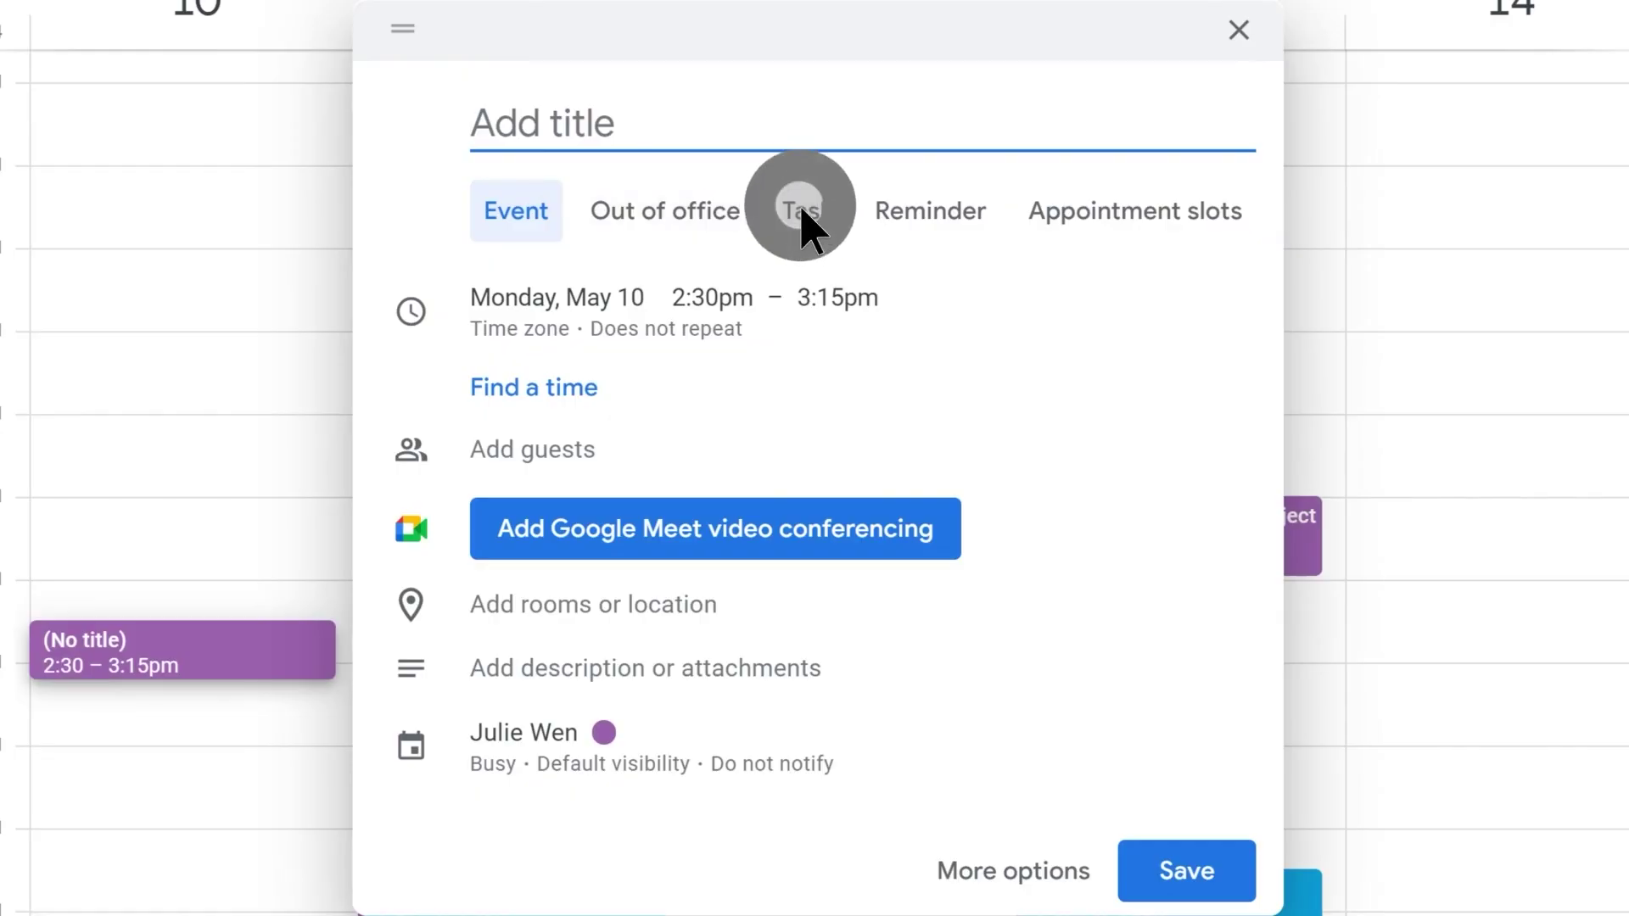
pyautogui.click(801, 212)
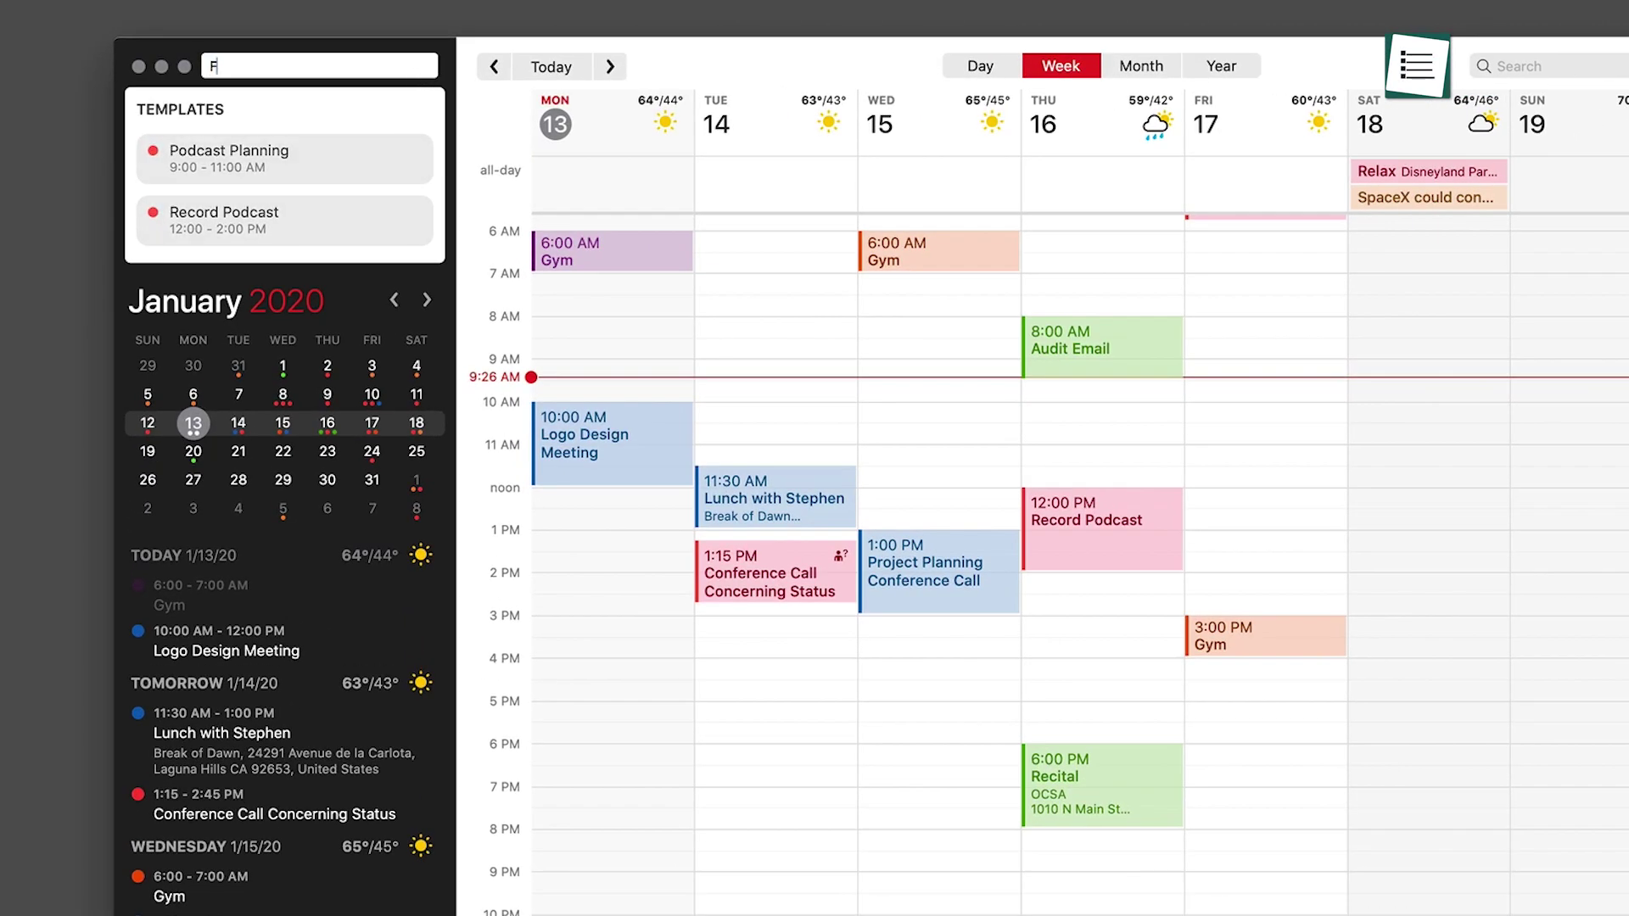
# Step: Enter 'Lunch with Jane tomorrow' in Fantastical's quick-entry field
pyautogui.write('ri 10 audit')
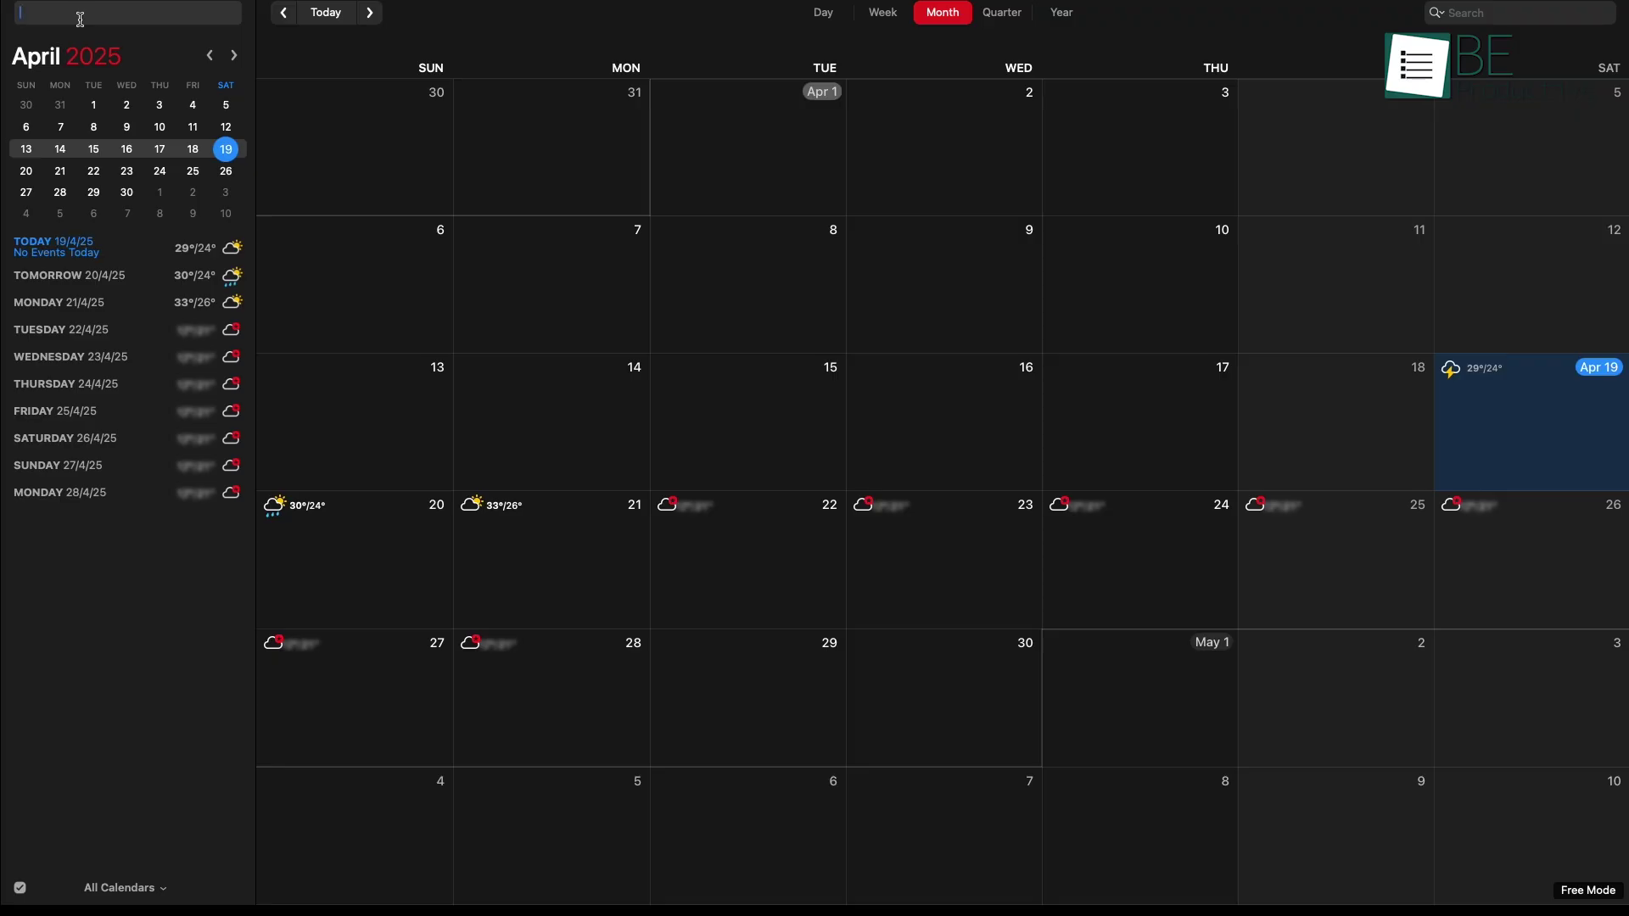
pyautogui.write('Lunch with Jane tomorrow')
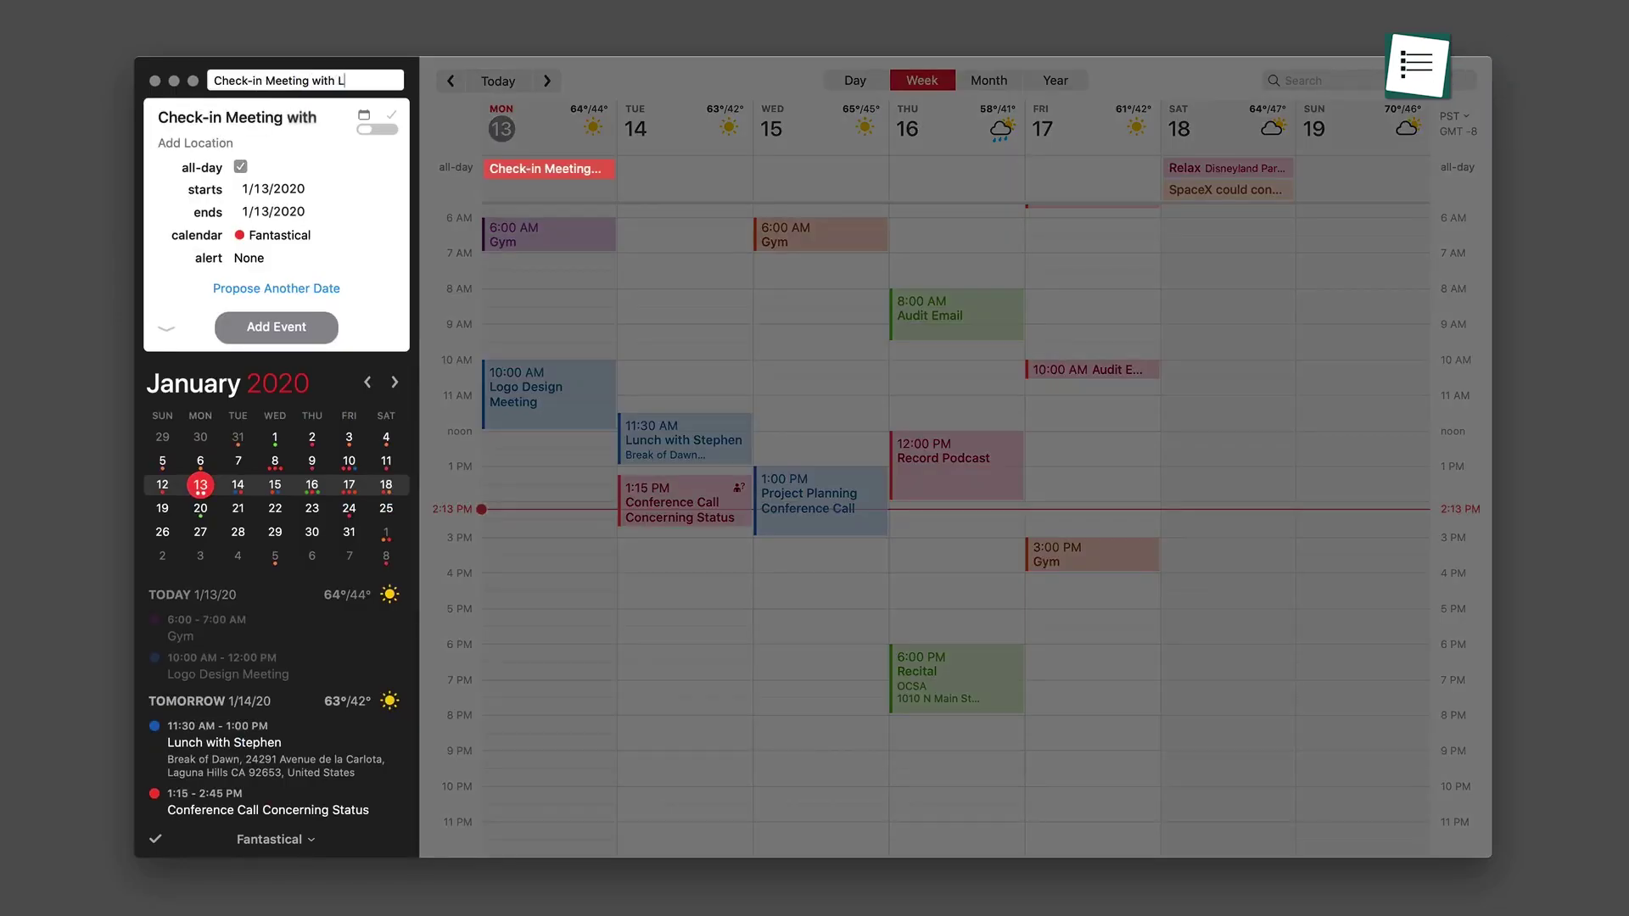
pyautogui.write('t')
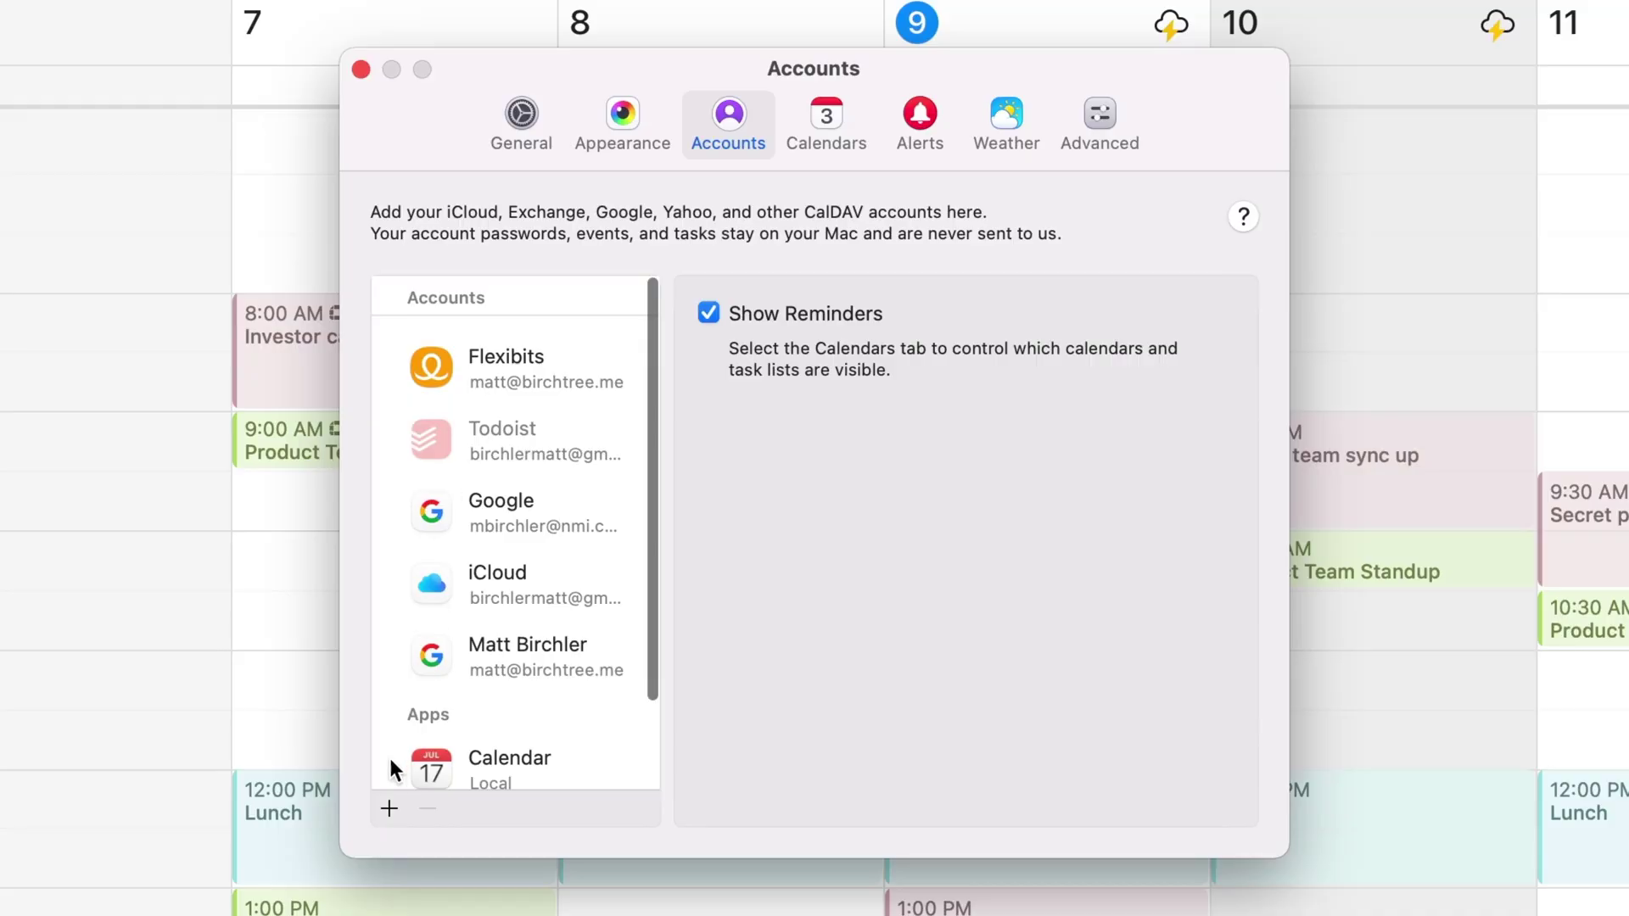
# Step: Begin connecting another calendar account, then start a new plain-language event with 'Ch'
pyautogui.click(389, 804)
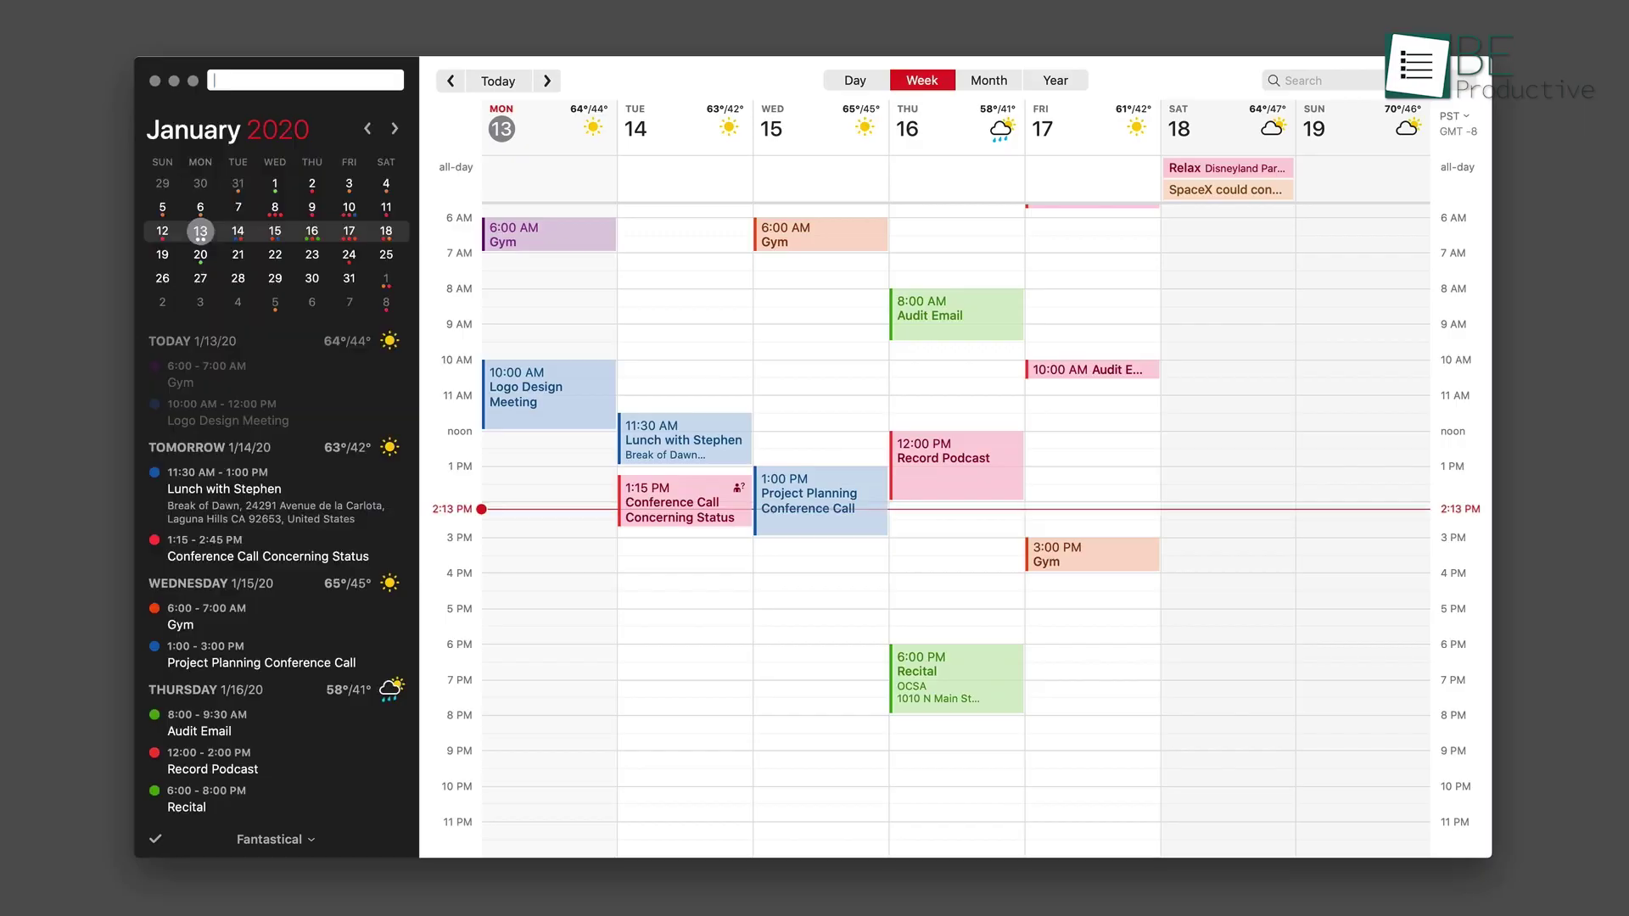
pyautogui.click(212, 81)
pyautogui.write('Ch')
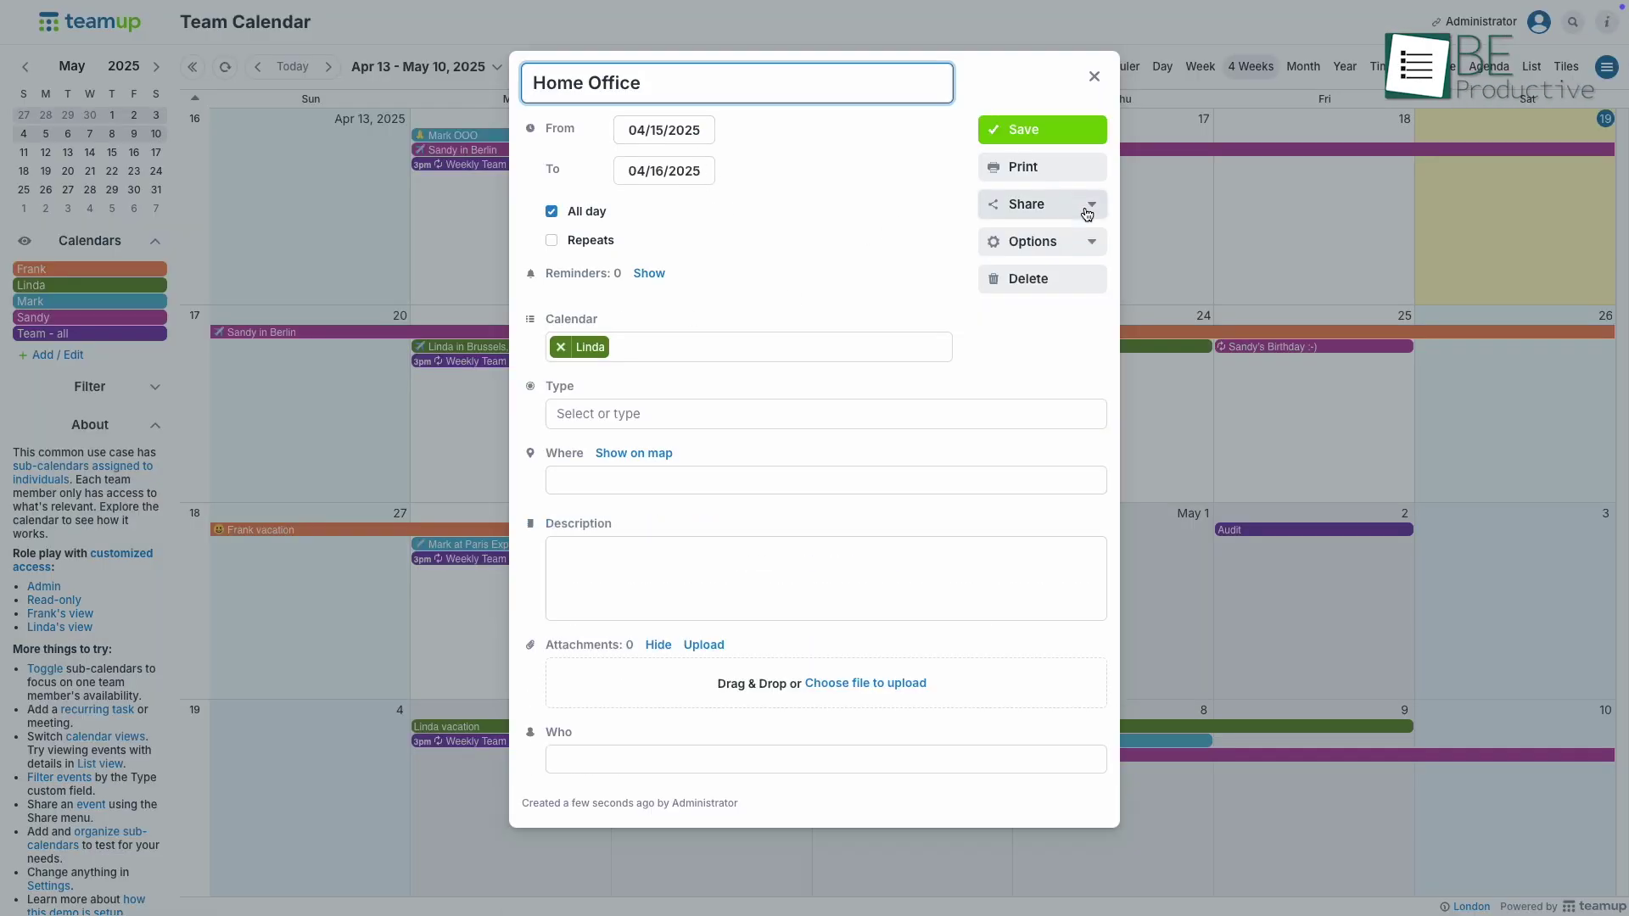
# Step: Review Home Office sharing and the Mark OOO event, then add a new2 calendar in Settings
pyautogui.click(1083, 215)
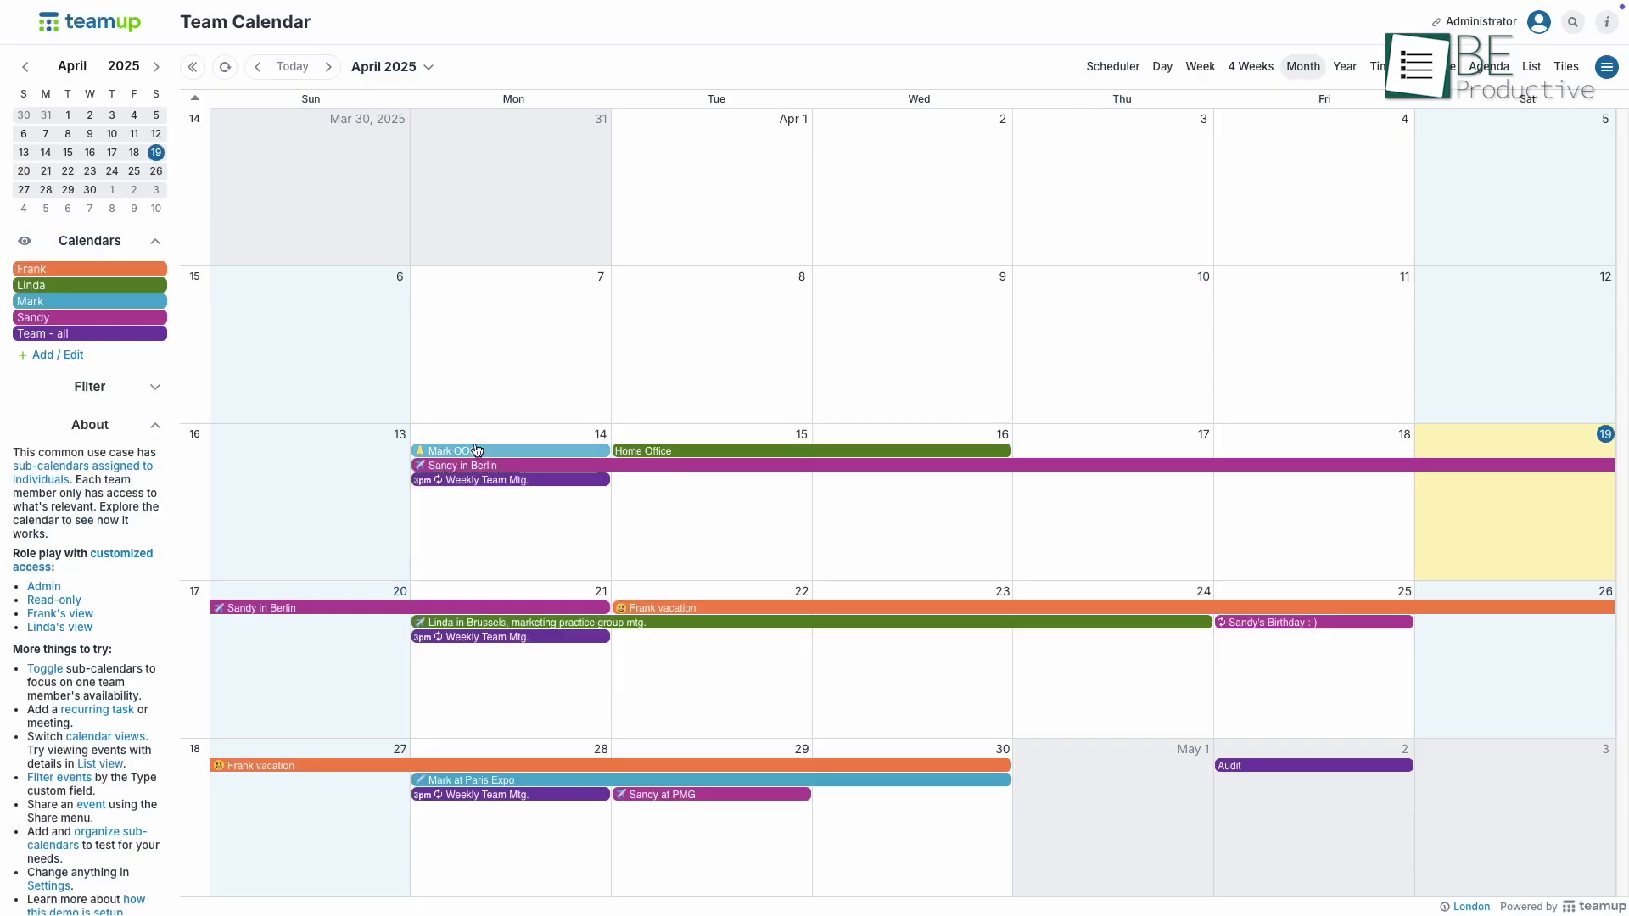
pyautogui.click(473, 451)
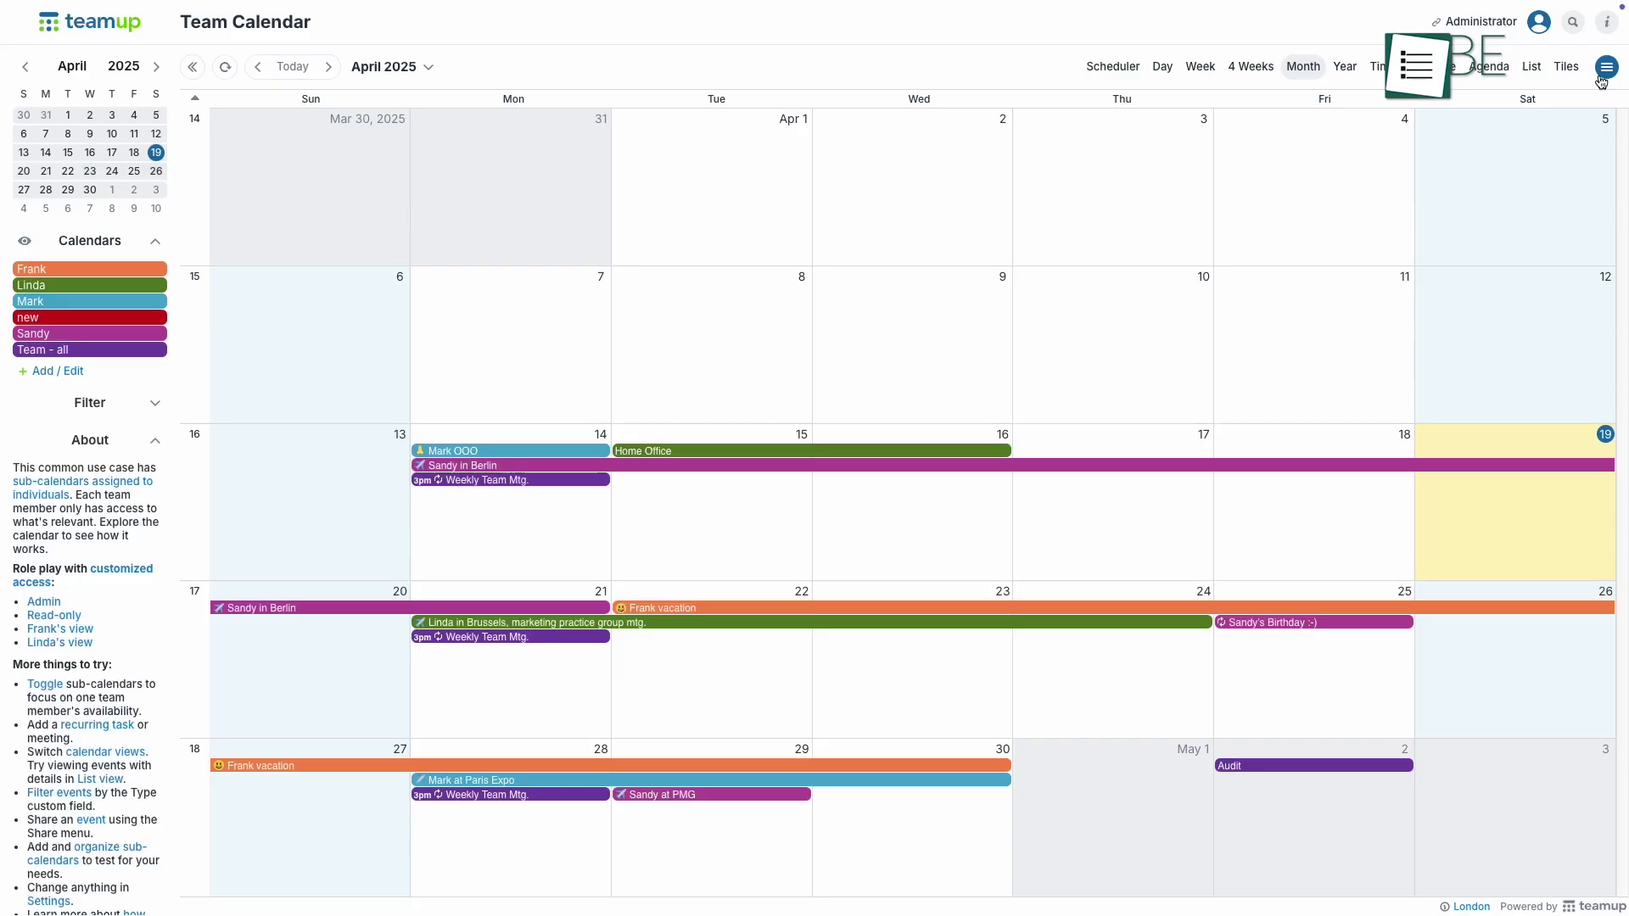
pyautogui.click(1602, 73)
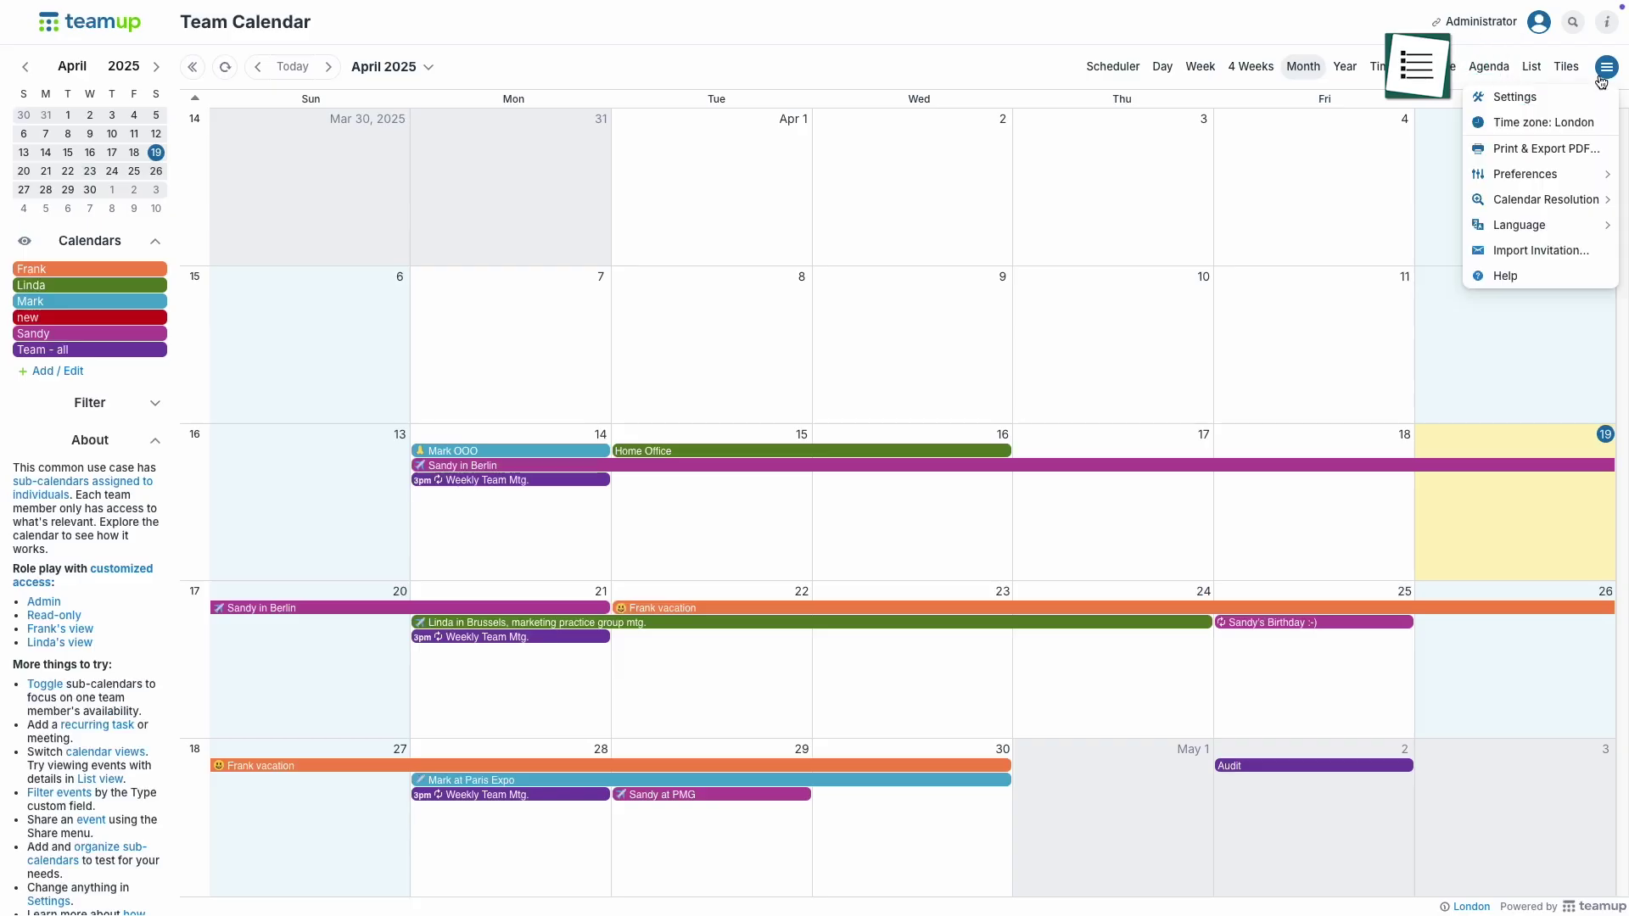
pyautogui.click(1591, 96)
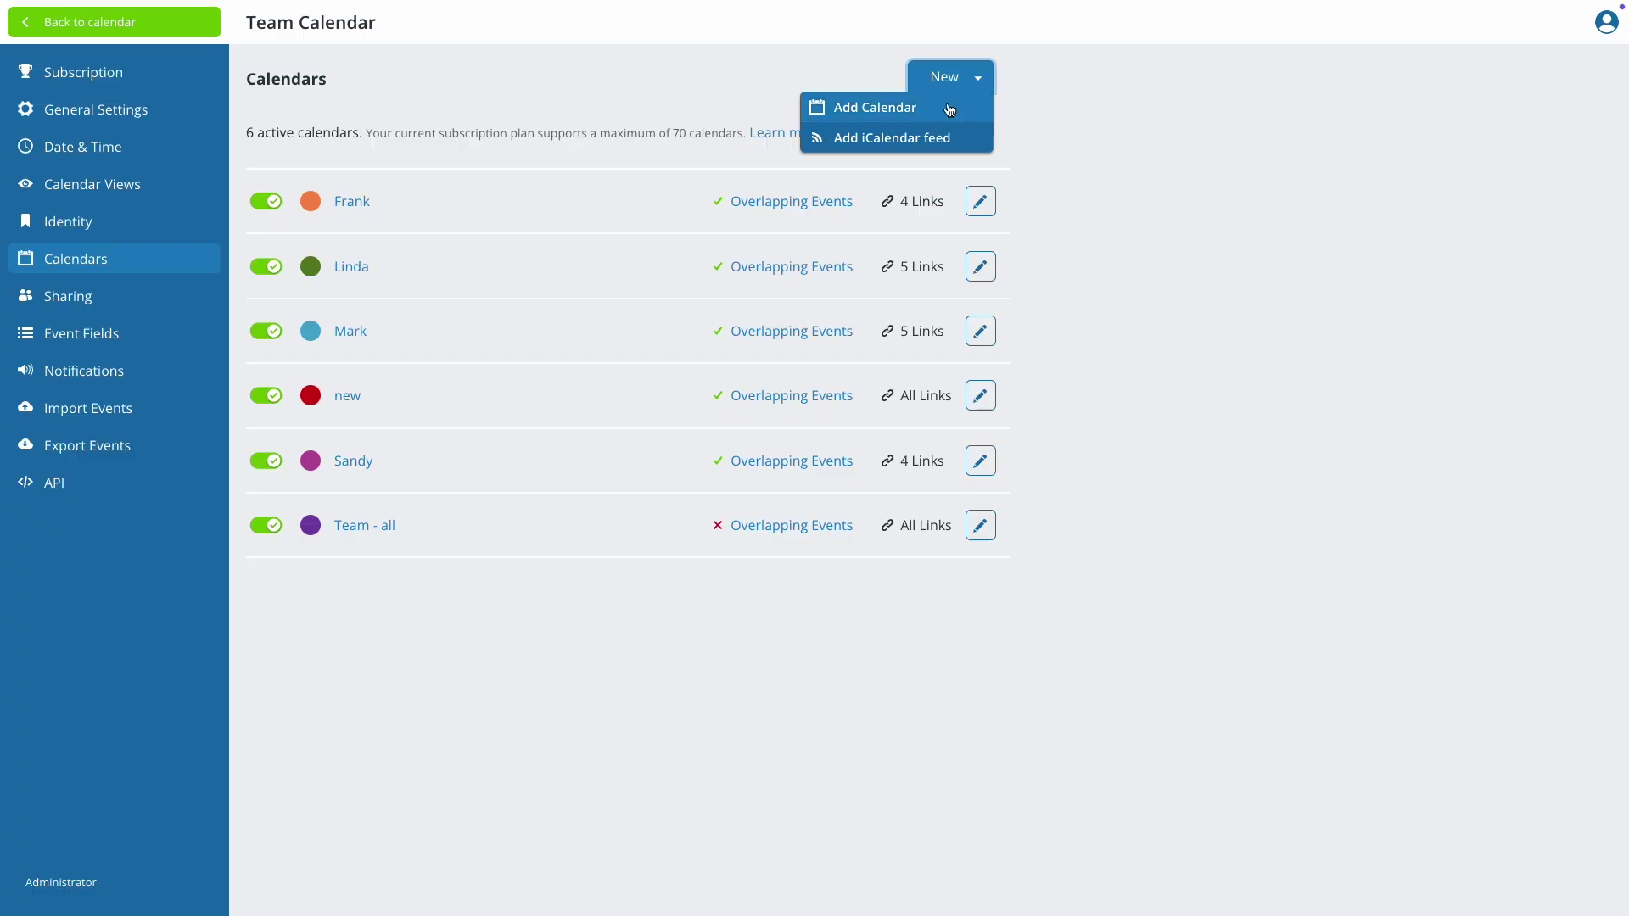
pyautogui.click(874, 107)
pyautogui.click(908, 198)
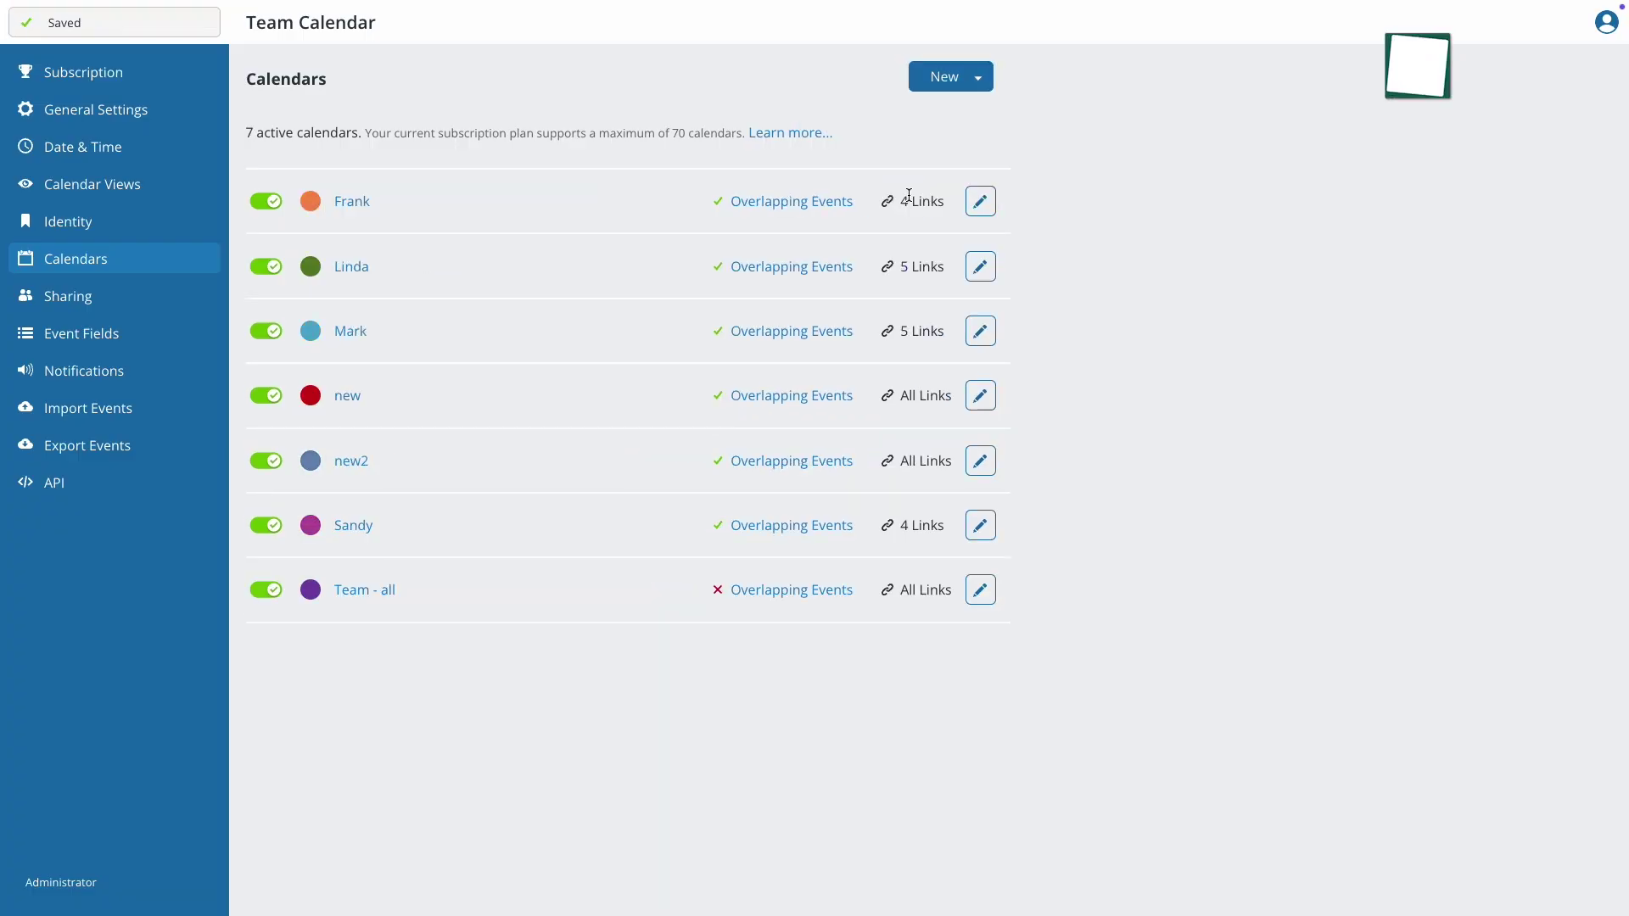
# Step: In month view, toggle Frank's and Linda's calendars, open Sandy in Berlin, and drag-reschedule an event
pyautogui.click(73, 32)
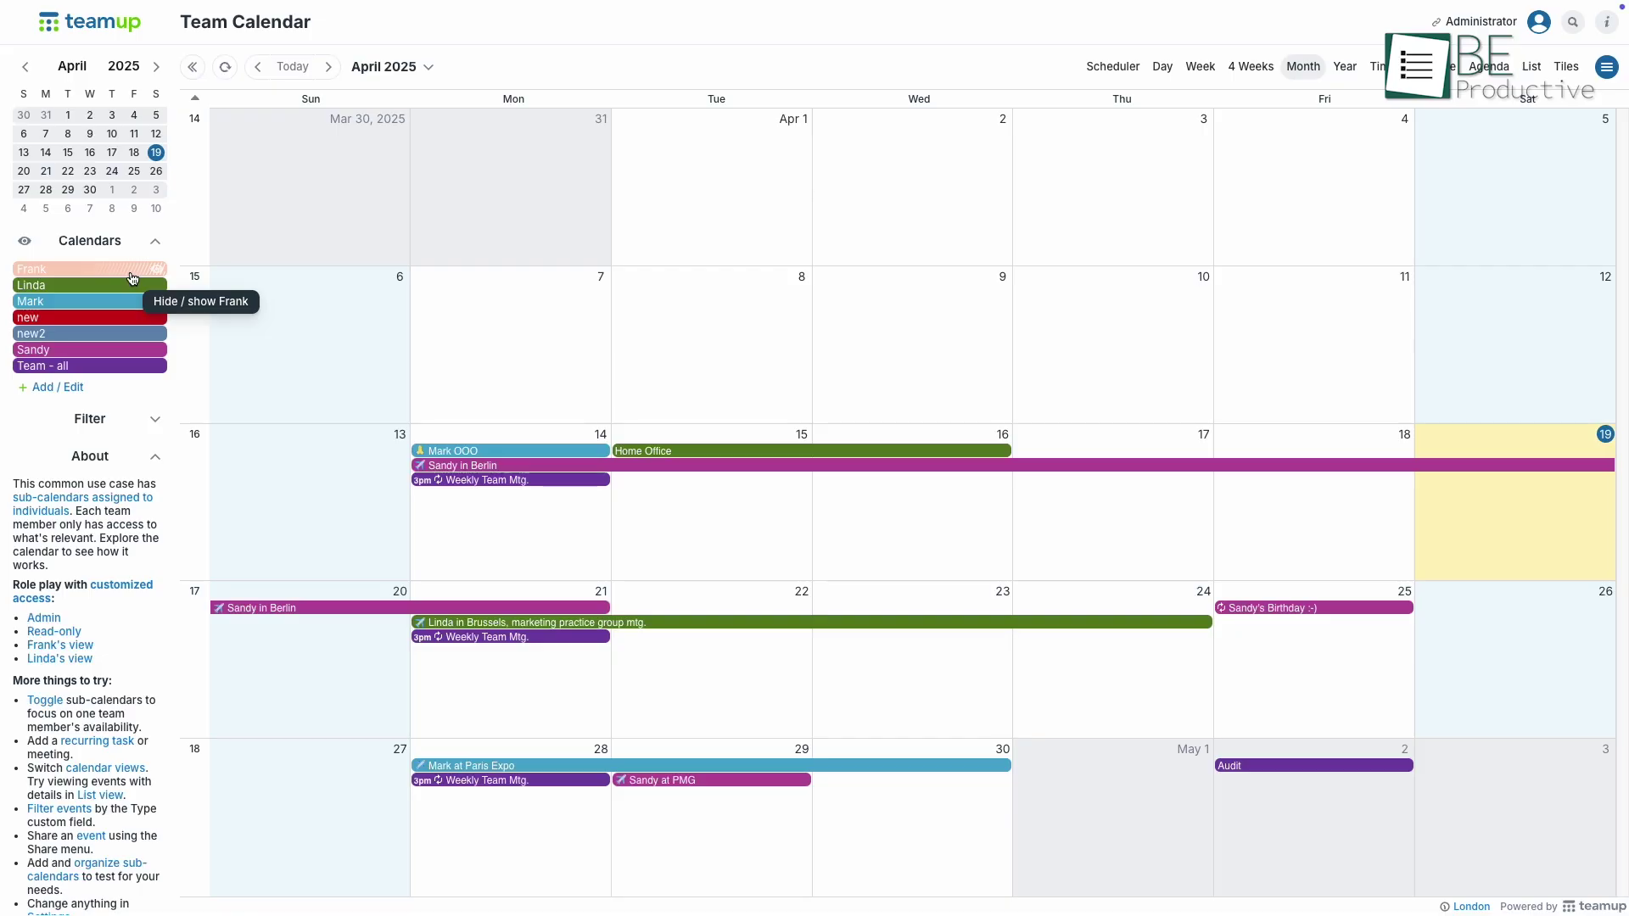
pyautogui.click(133, 278)
pyautogui.click(127, 286)
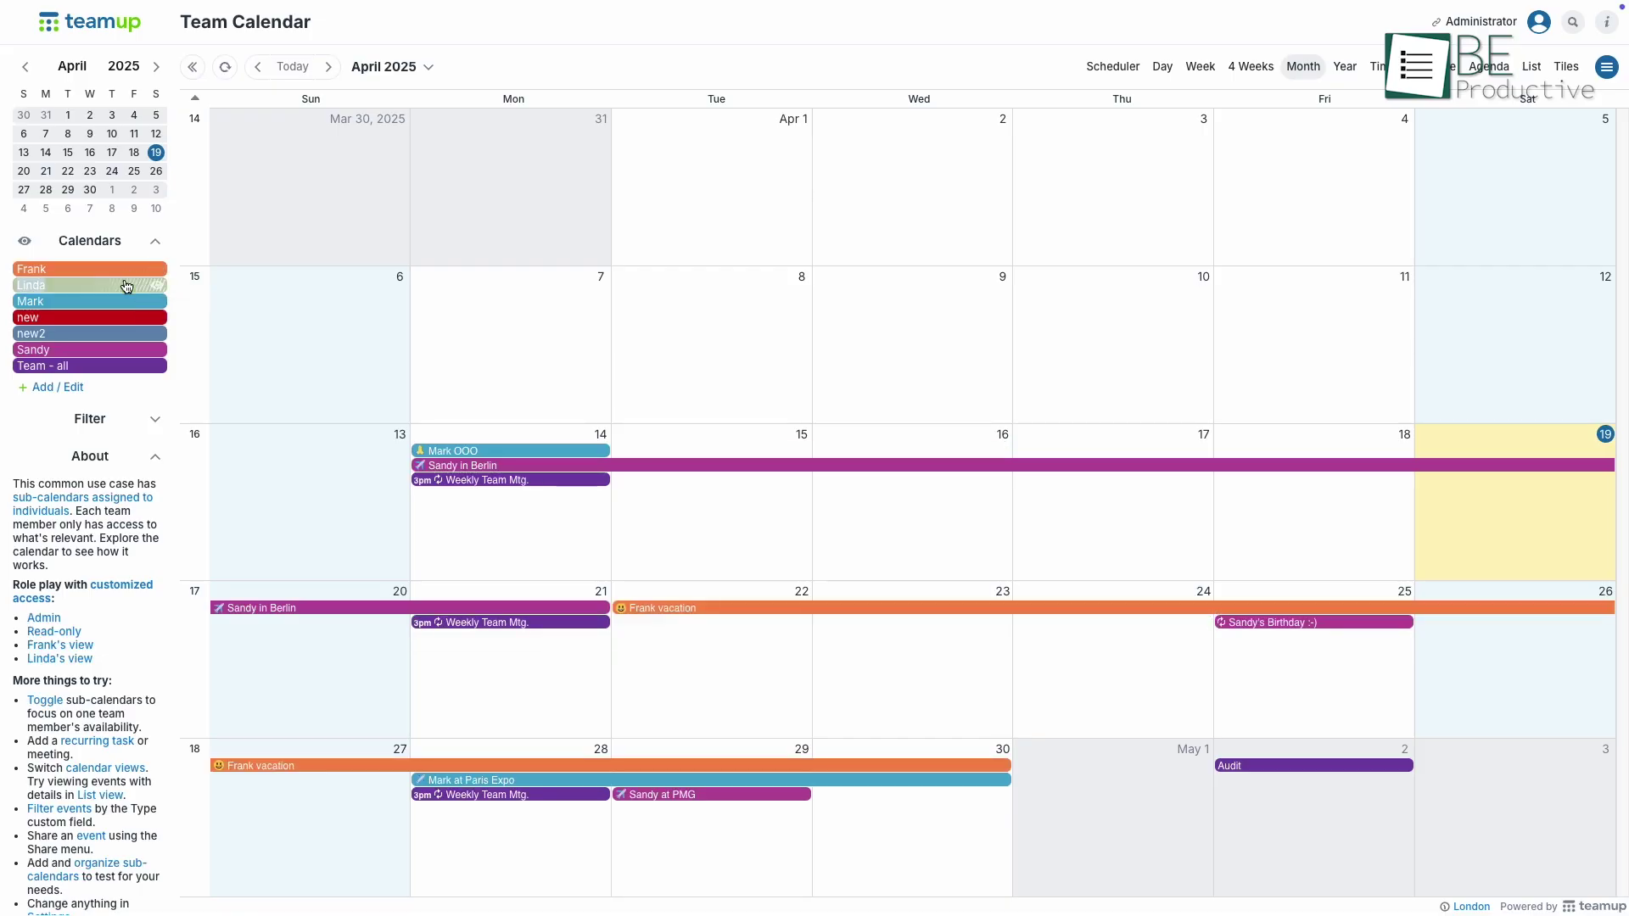
pyautogui.click(126, 286)
pyautogui.click(358, 607)
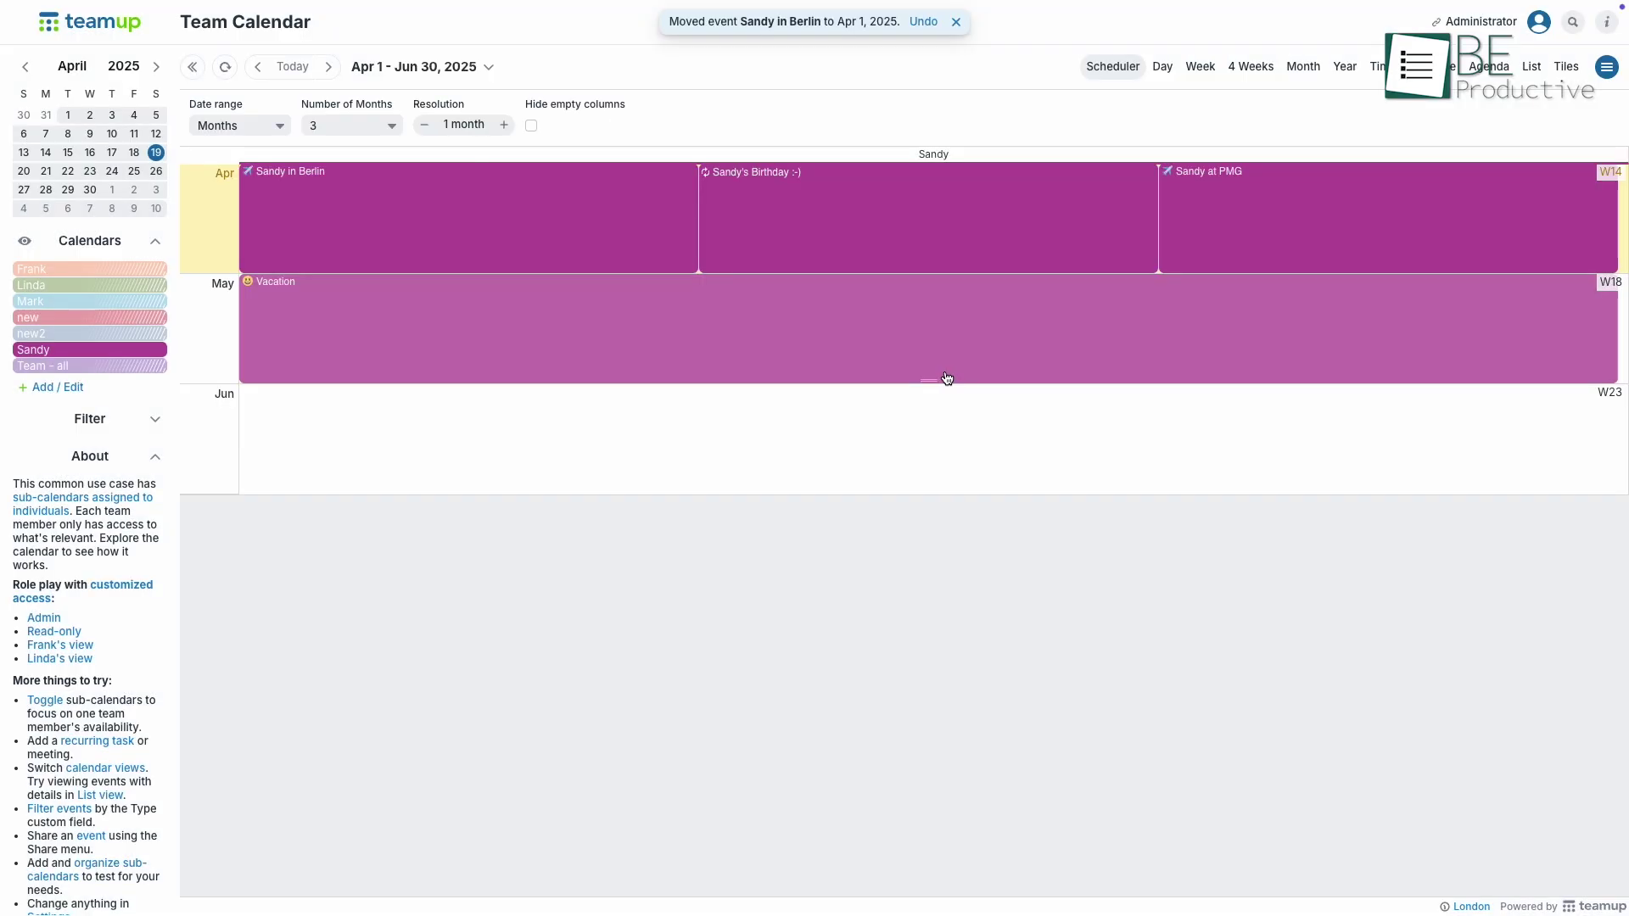
pyautogui.moveTo(926, 369); pyautogui.dragTo(908, 266)
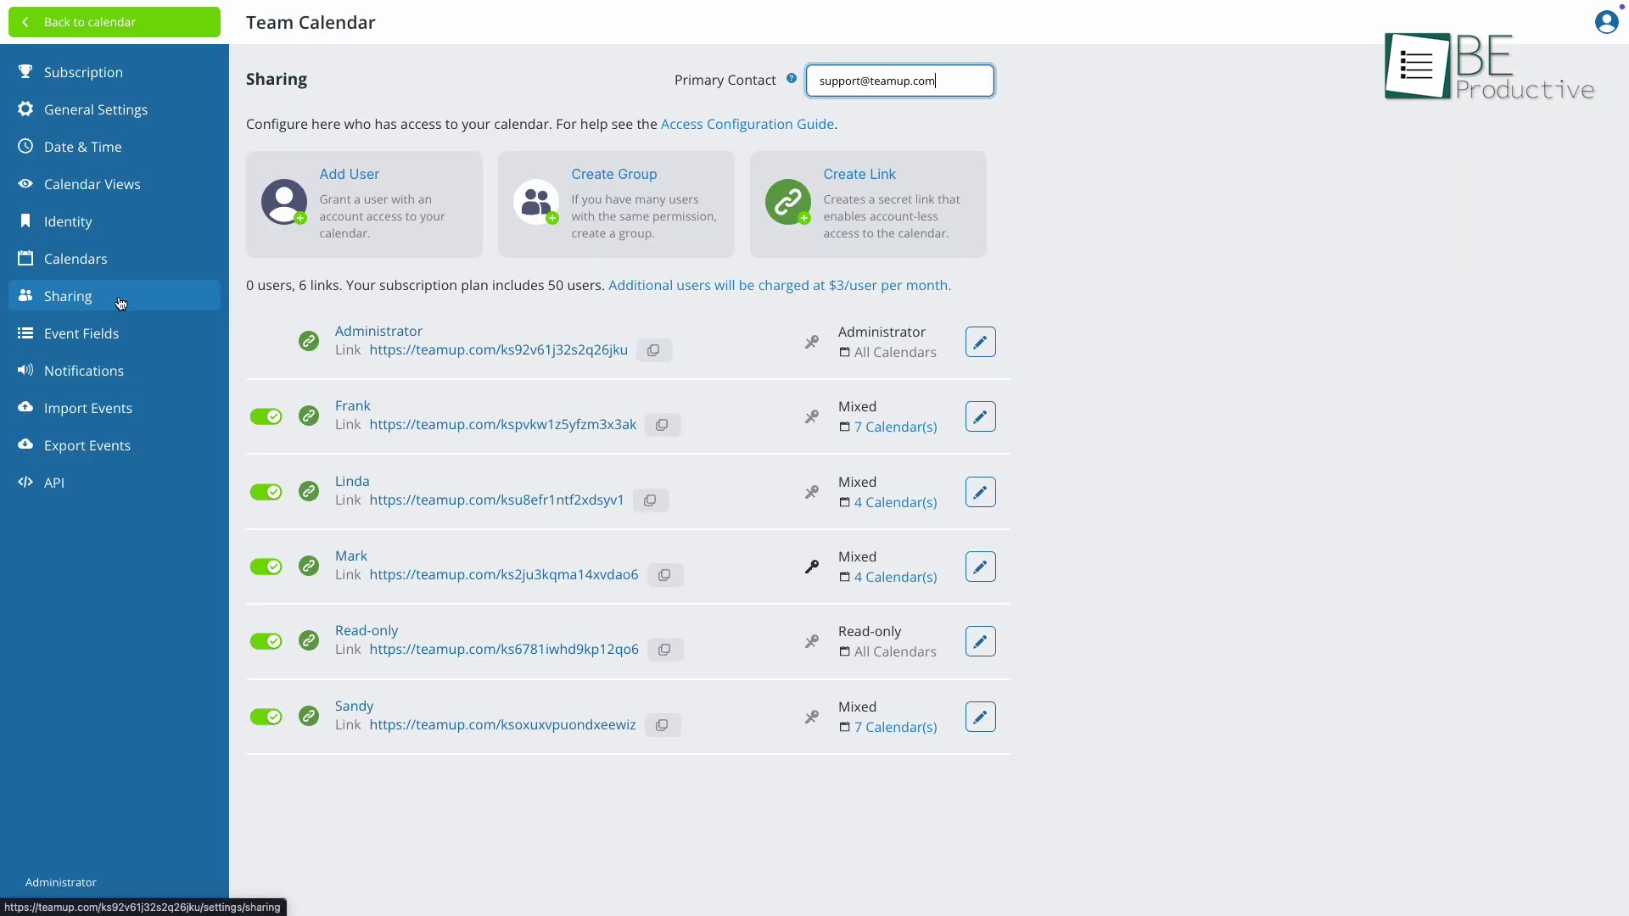
# Step: Start giving a new user access to the Teamup calendar with the Add User card
pyautogui.click(467, 202)
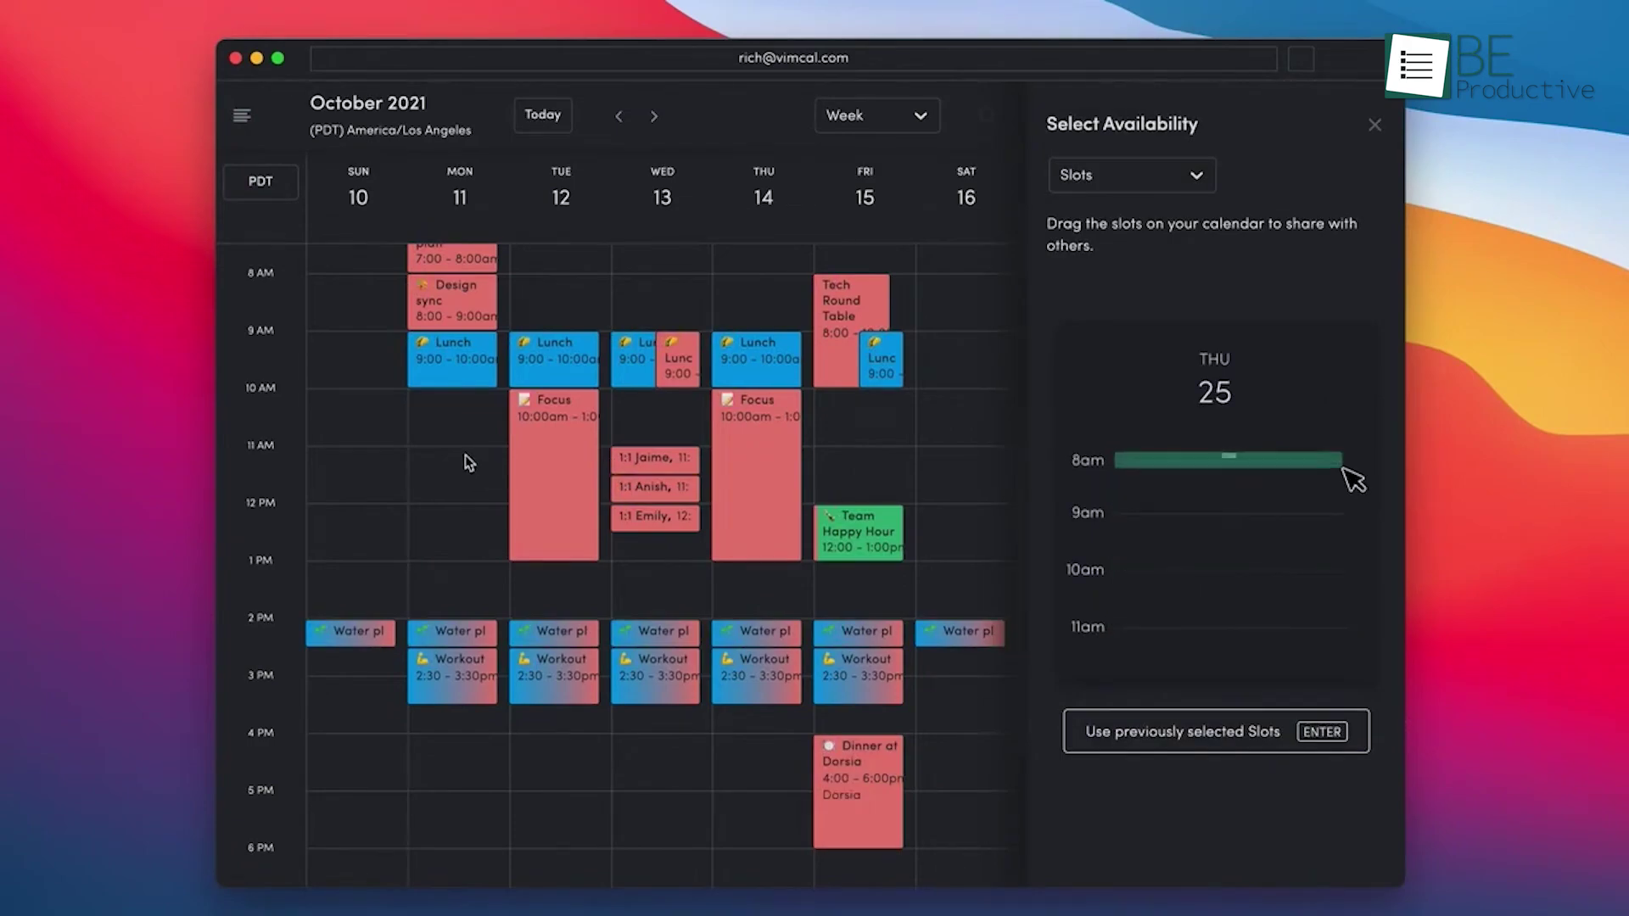
# Step: Offer a Monday 11:00 AM–12:30 PM slot titled 'Lunch Wit', then switch to day view
pyautogui.moveTo(465, 455); pyautogui.dragTo(471, 541)
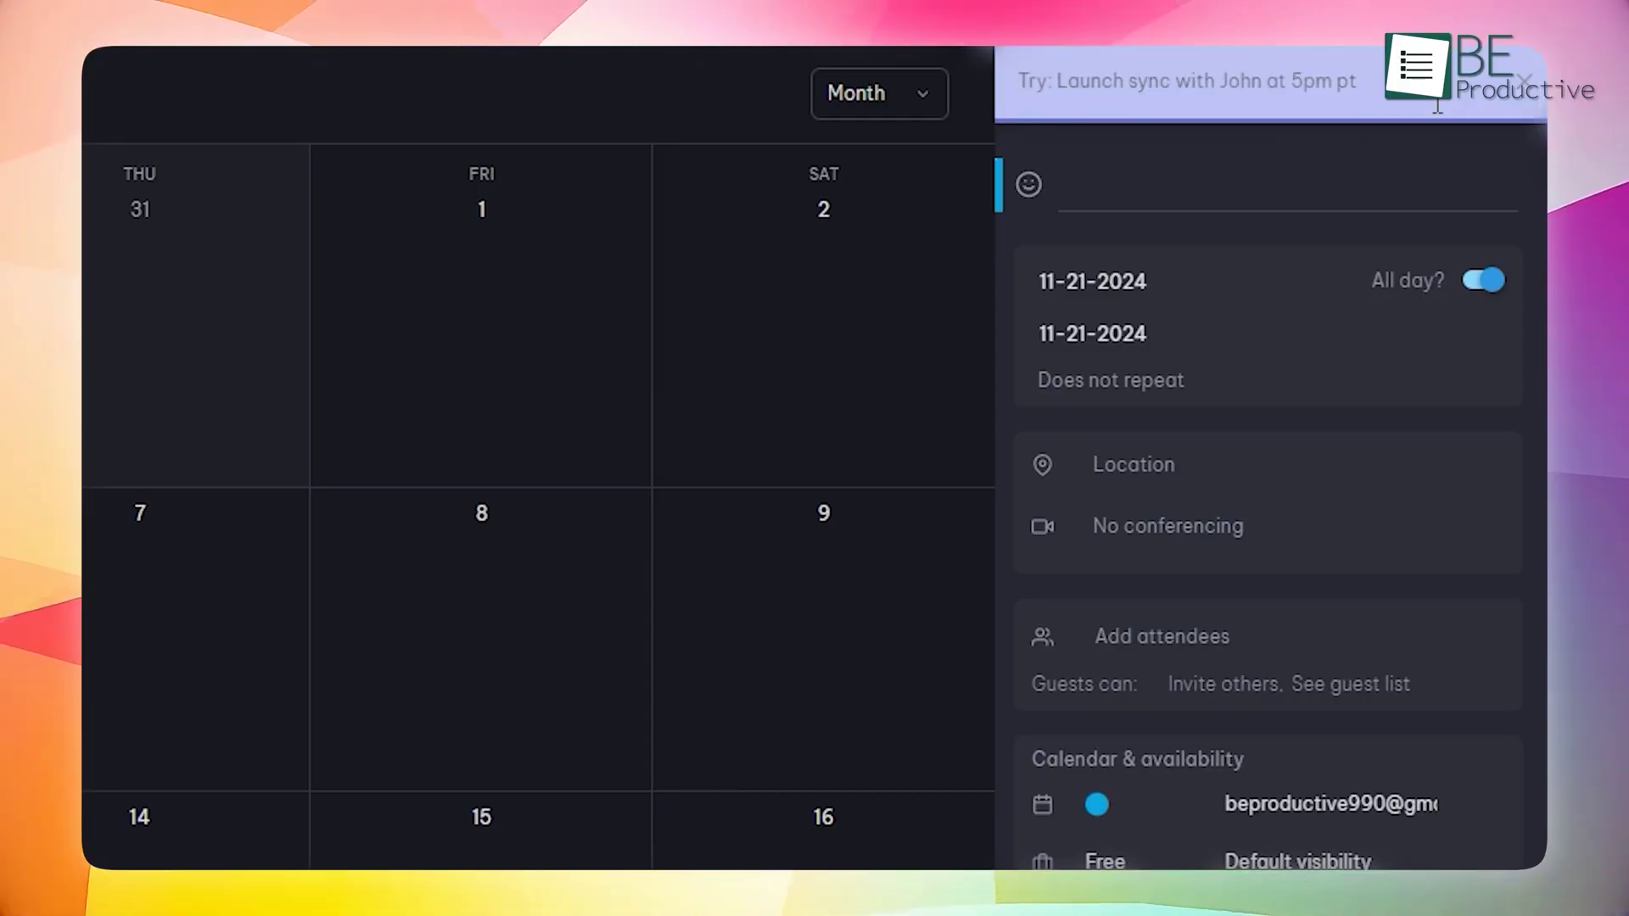
pyautogui.write('Lunch Wit')
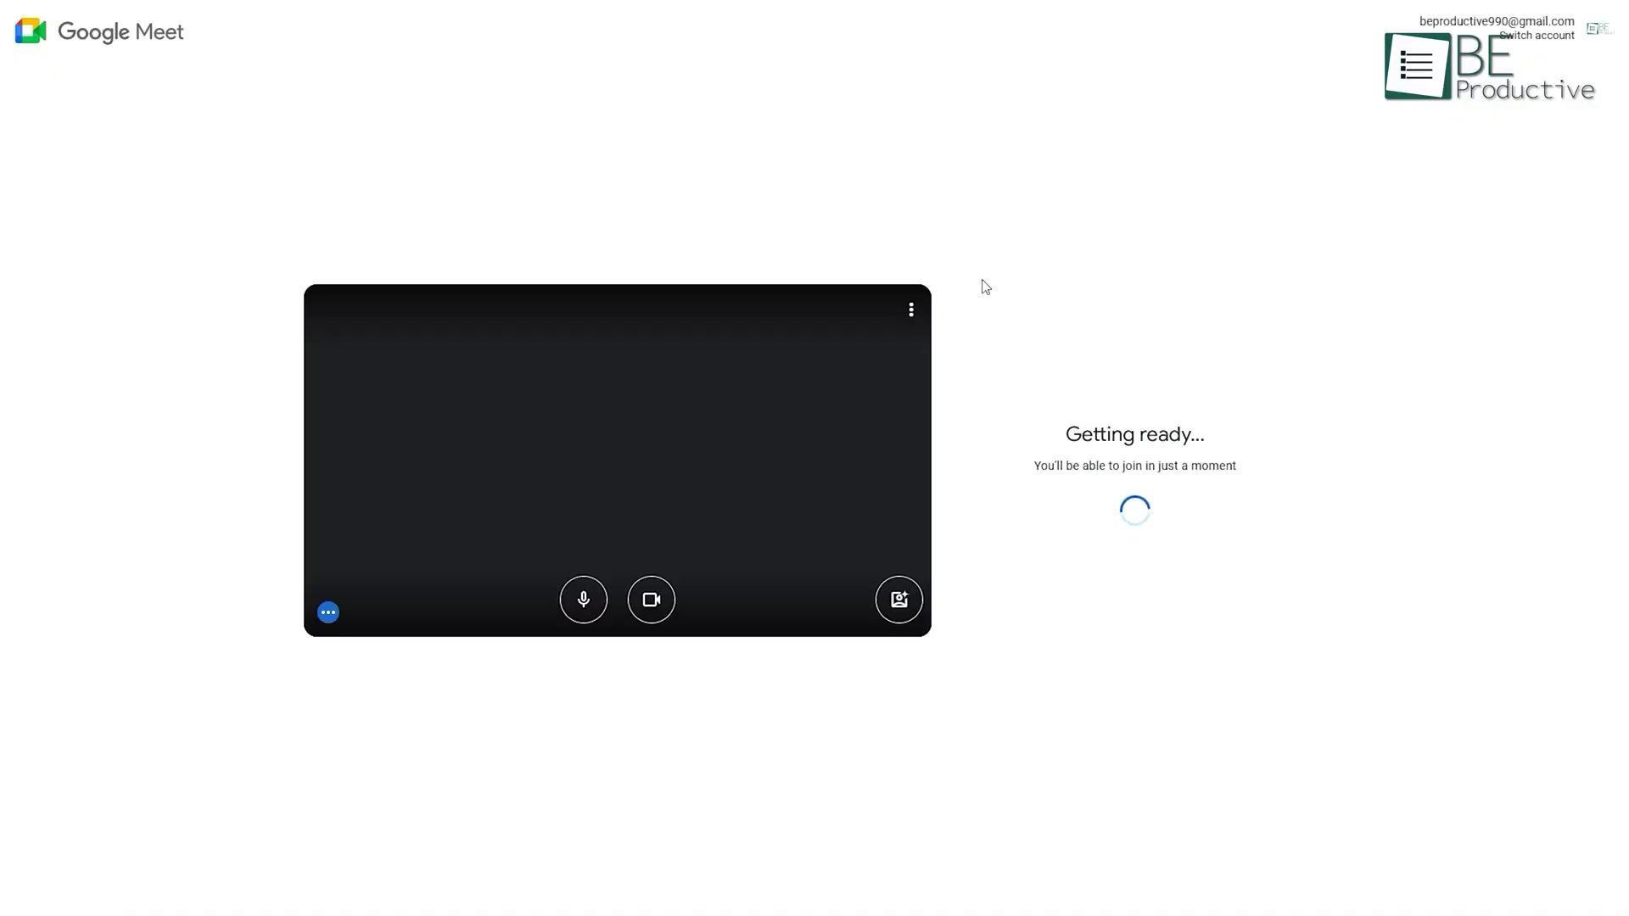
pyautogui.press('d')
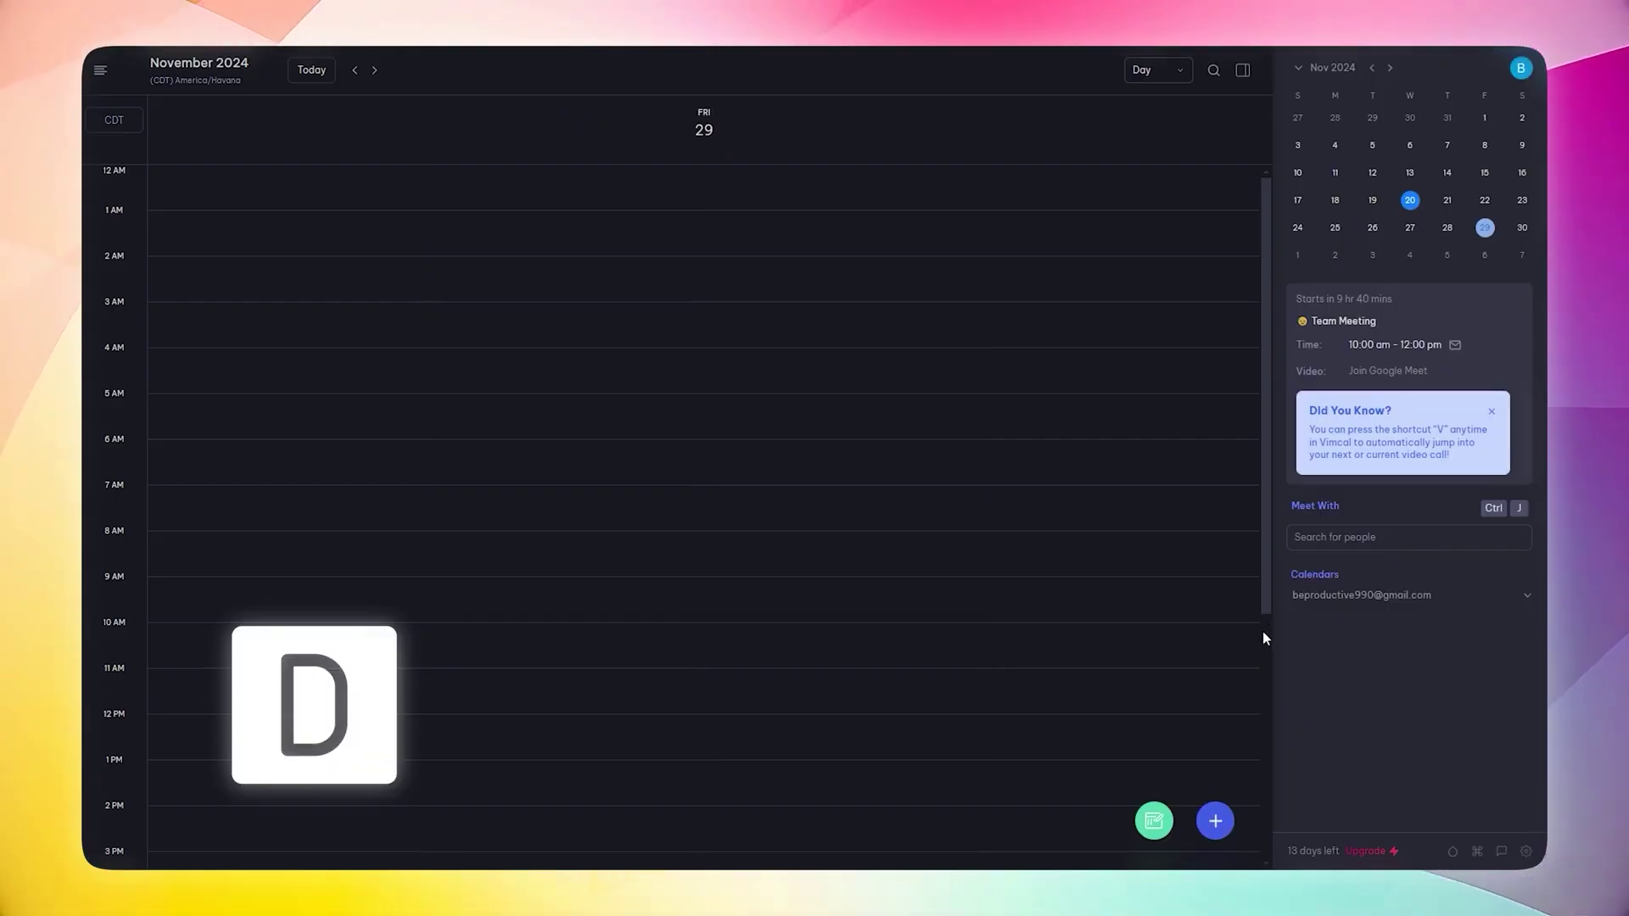
# Step: Switch to week, then month view, and add Wednesday November 27 as a poll slot
pyautogui.press('w')
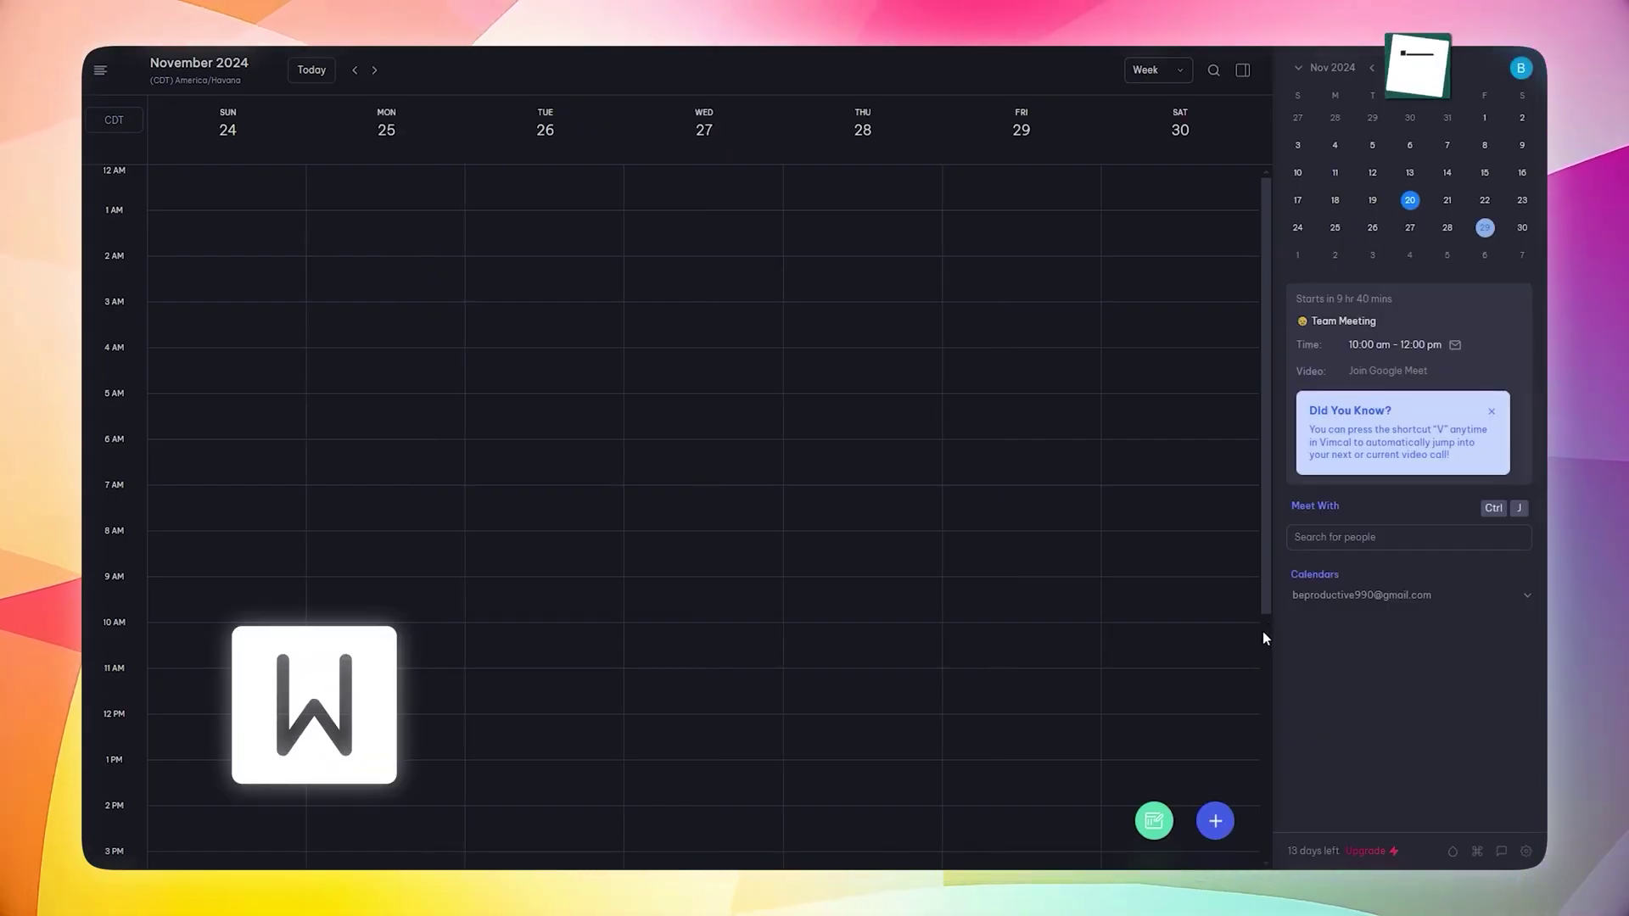
pyautogui.press('m')
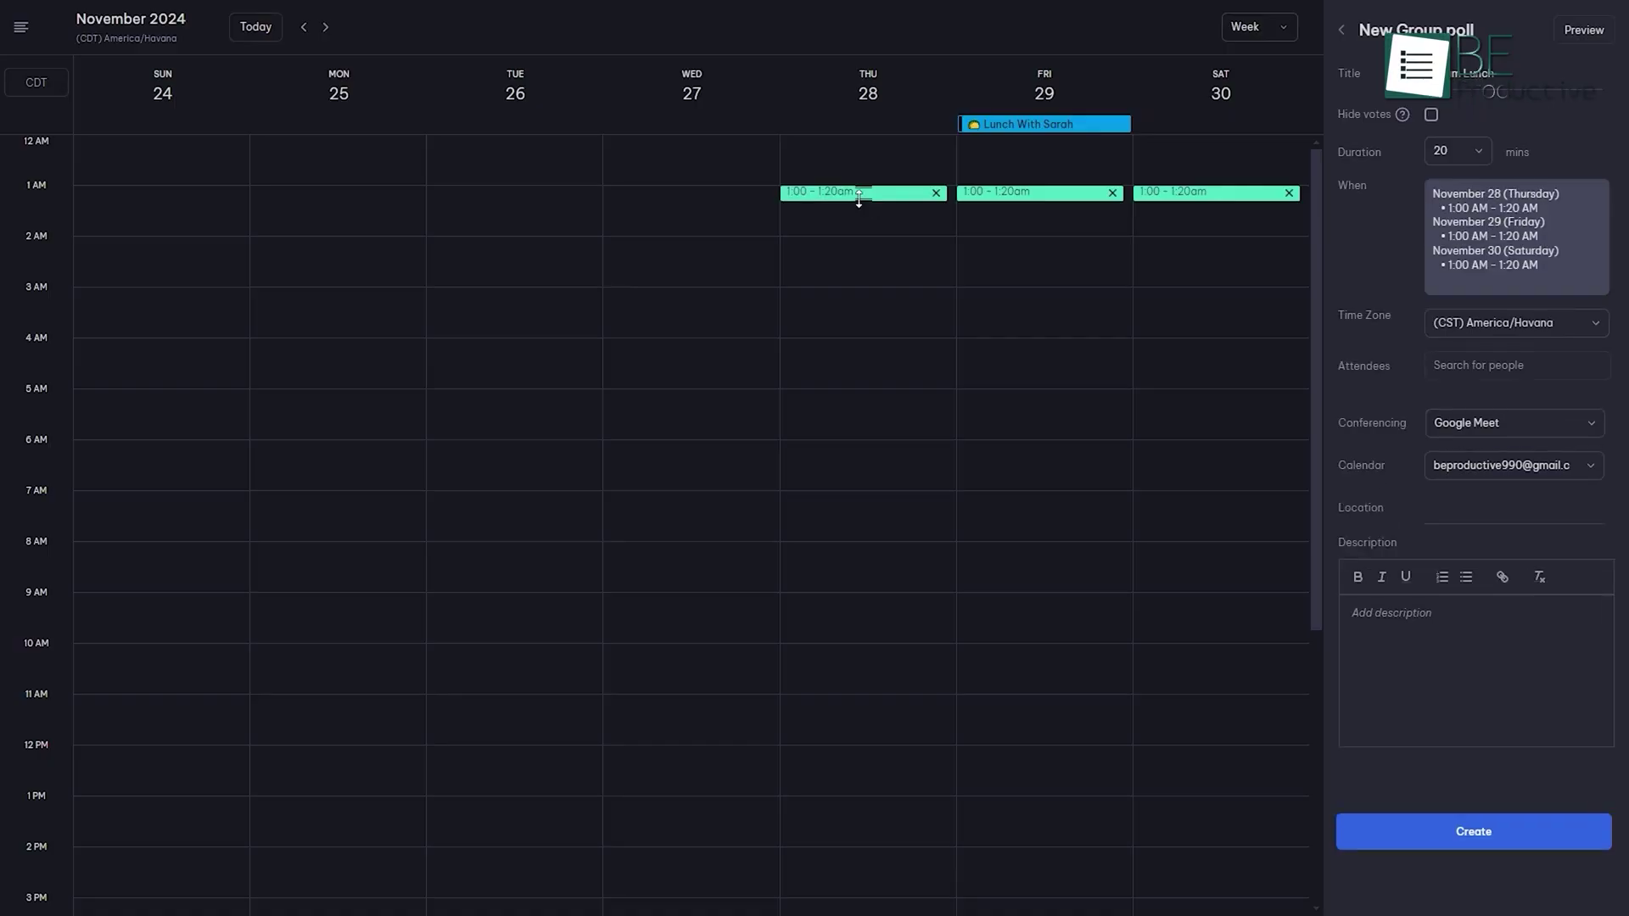
pyautogui.click(731, 193)
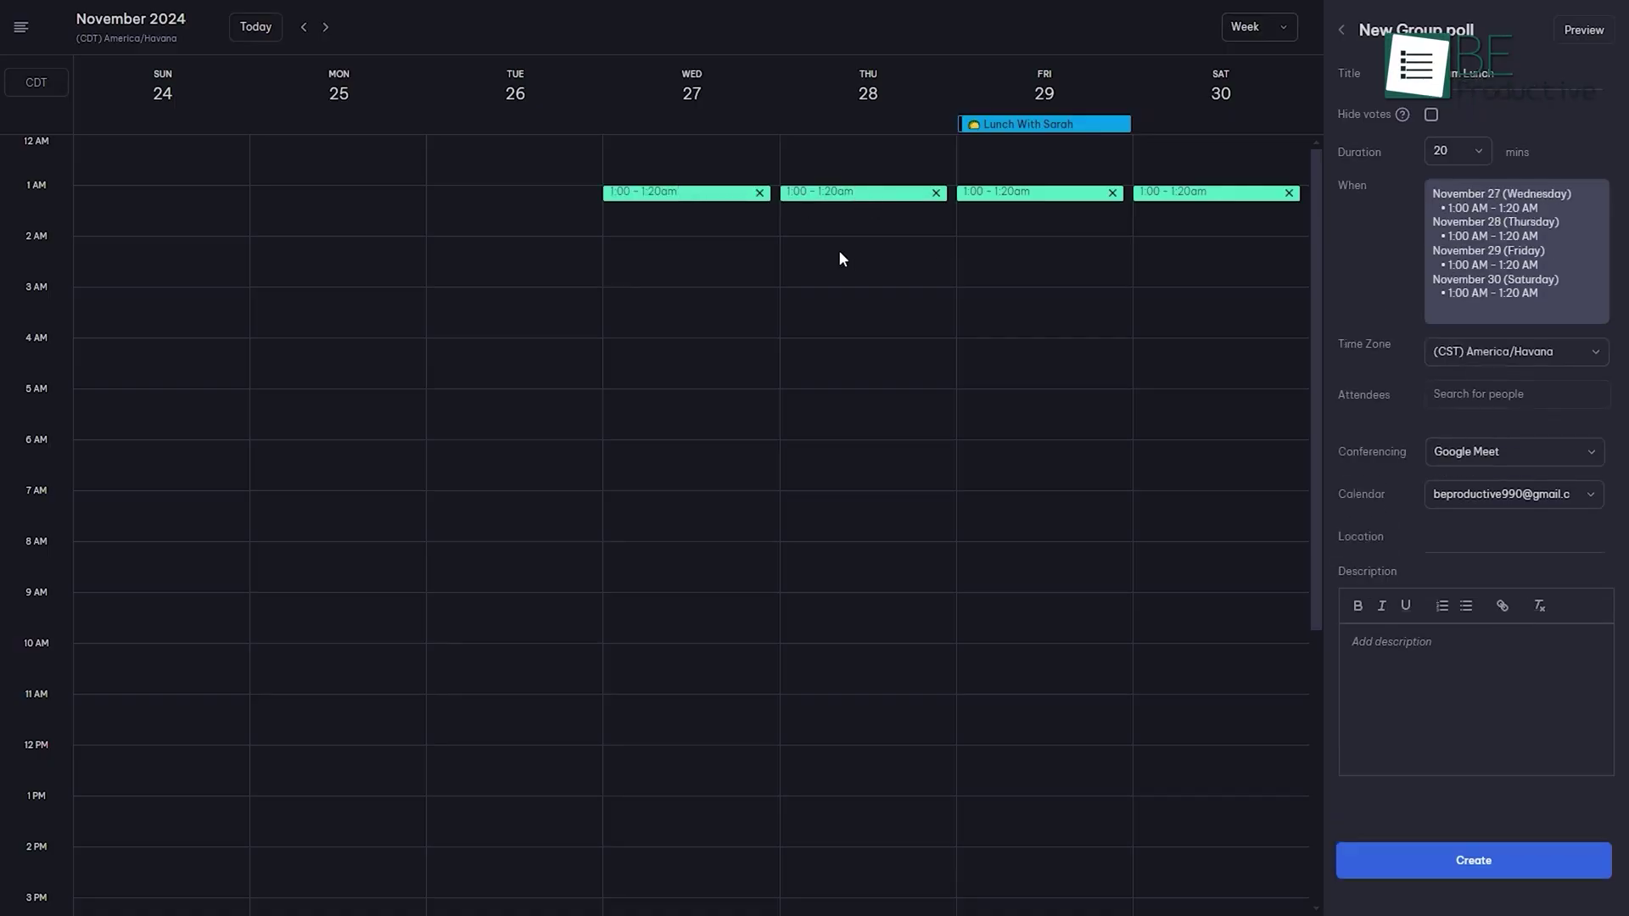
# Step: Add Tuesday November 26 as a poll option and view the calendar in New York time
pyautogui.click(552, 207)
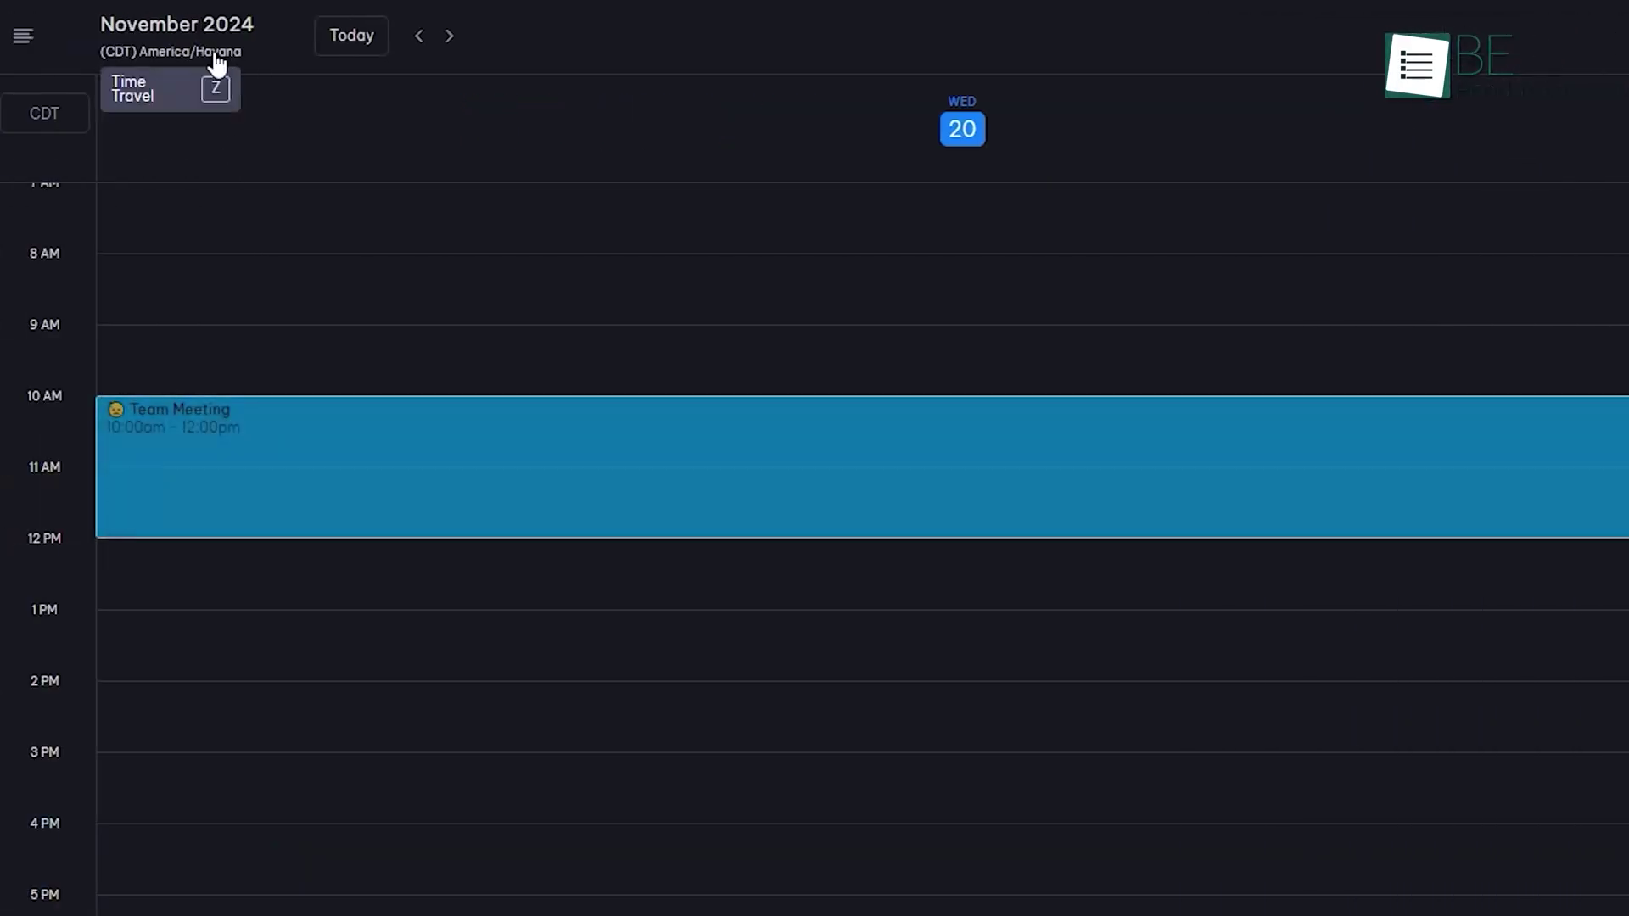
pyautogui.click(213, 54)
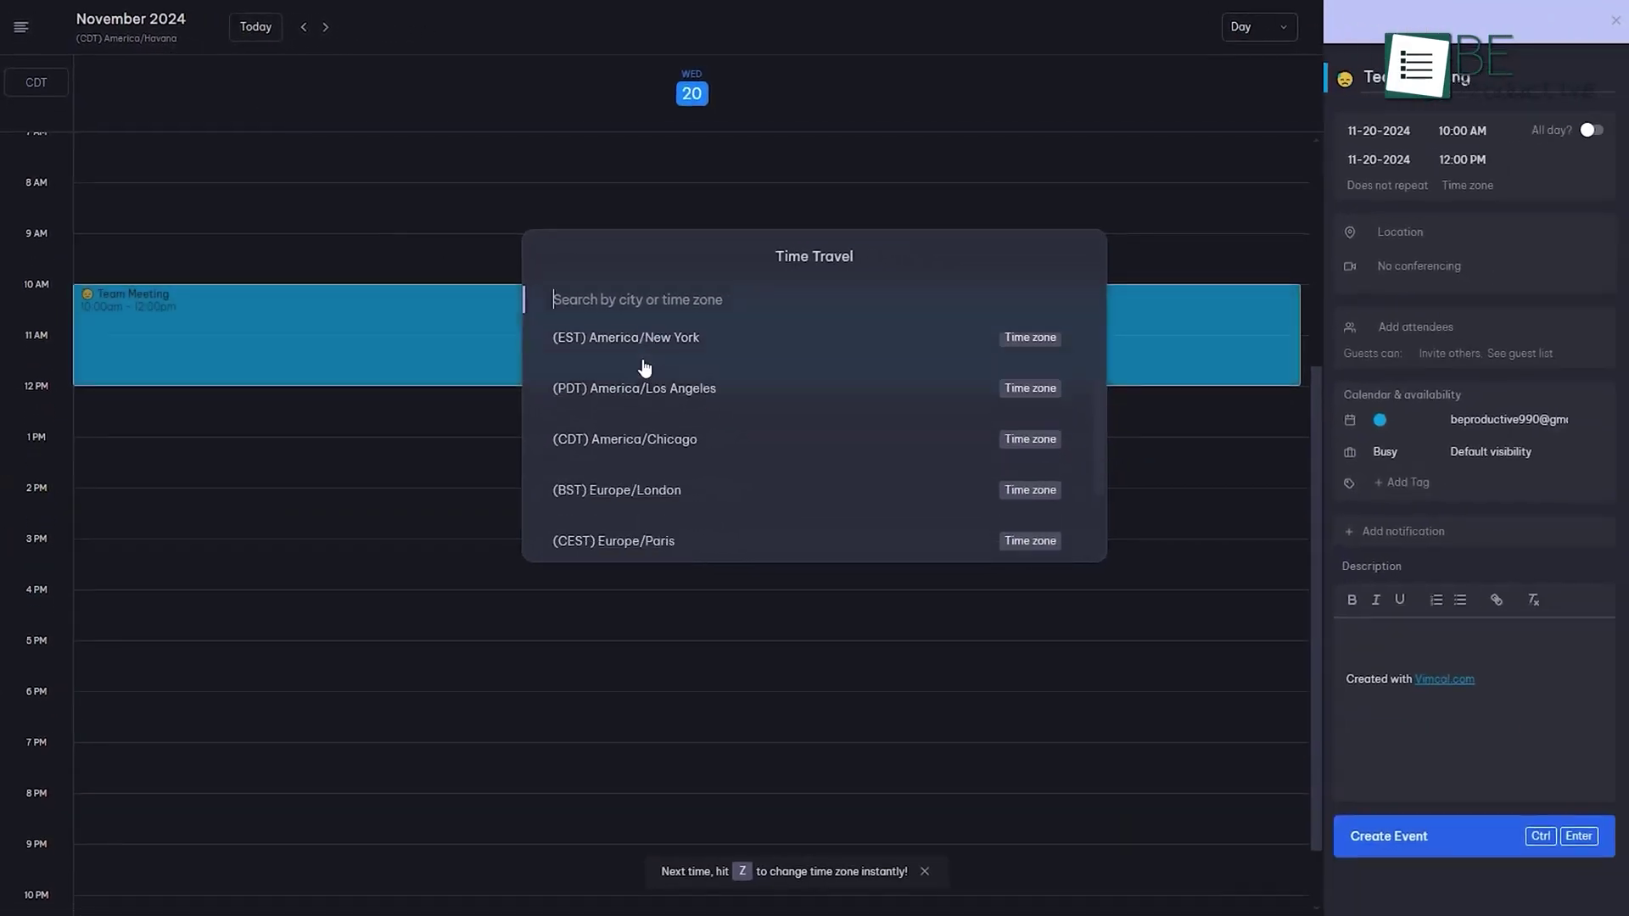
pyautogui.click(731, 407)
# Step: Browse the personal booking links, then choose focus mode from the power features list
pyautogui.click(22, 29)
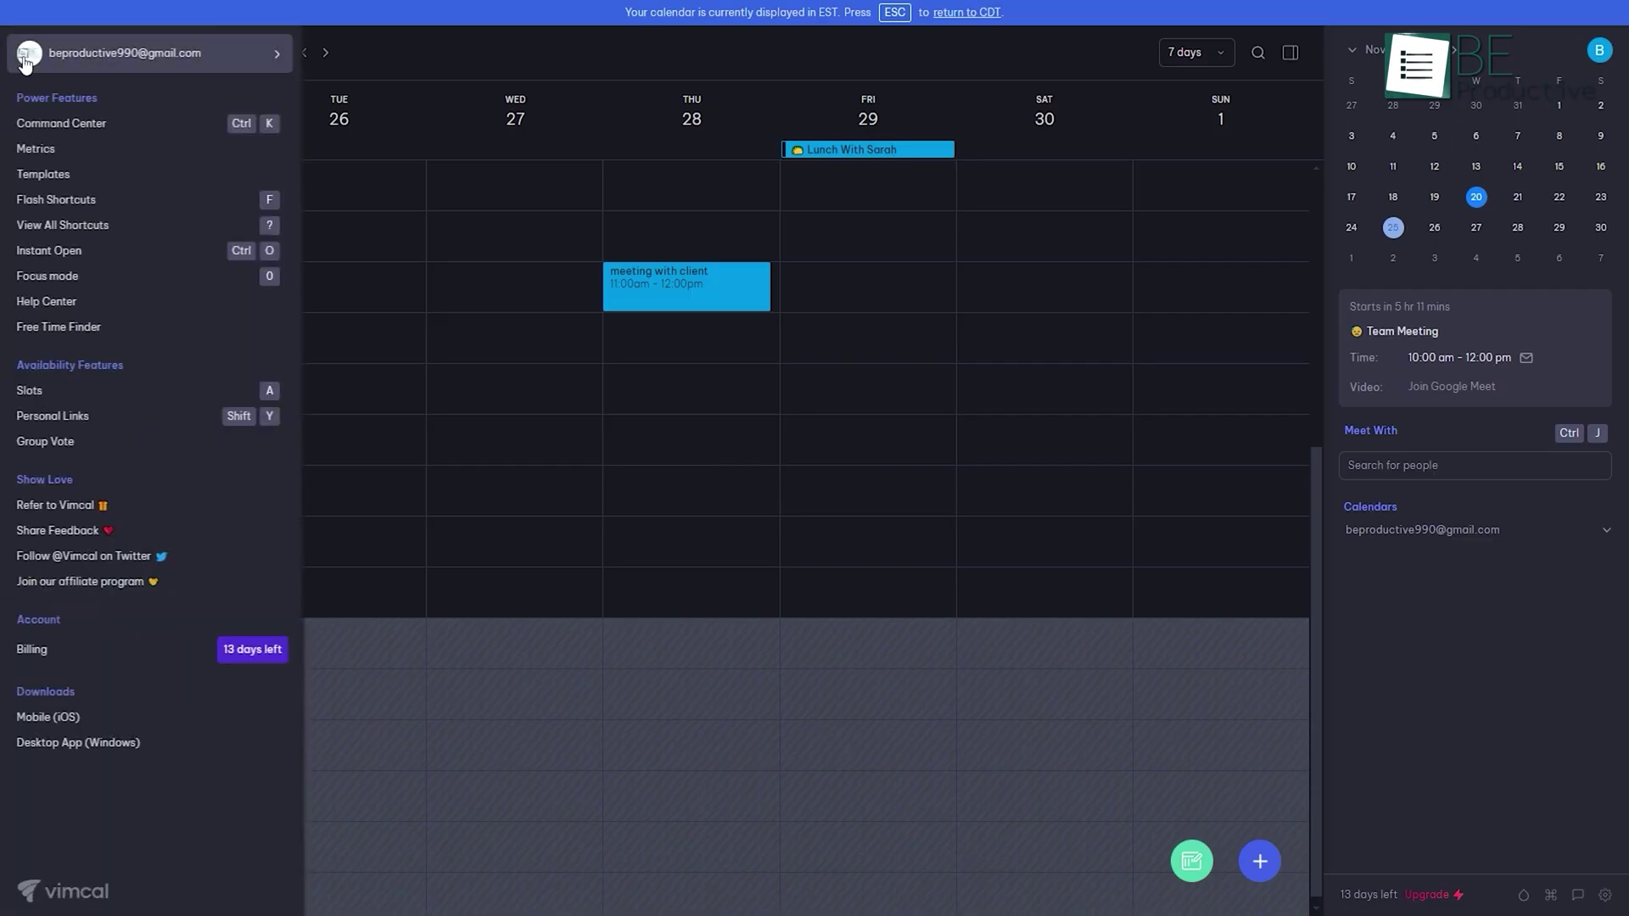
pyautogui.click(65, 420)
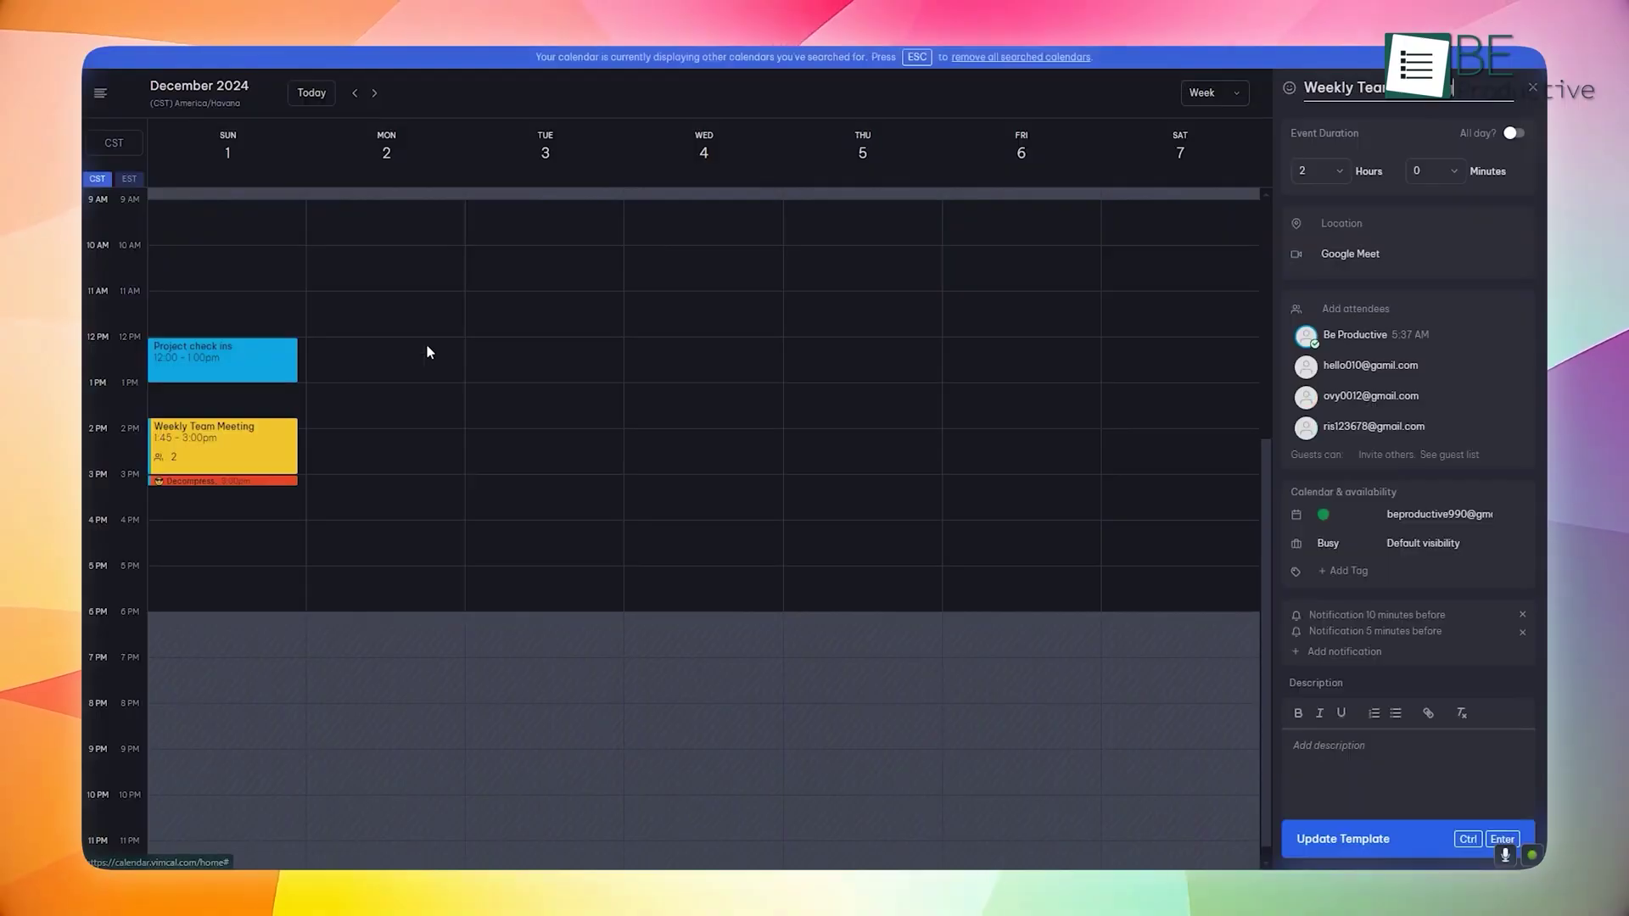
pyautogui.moveTo(220, 457)
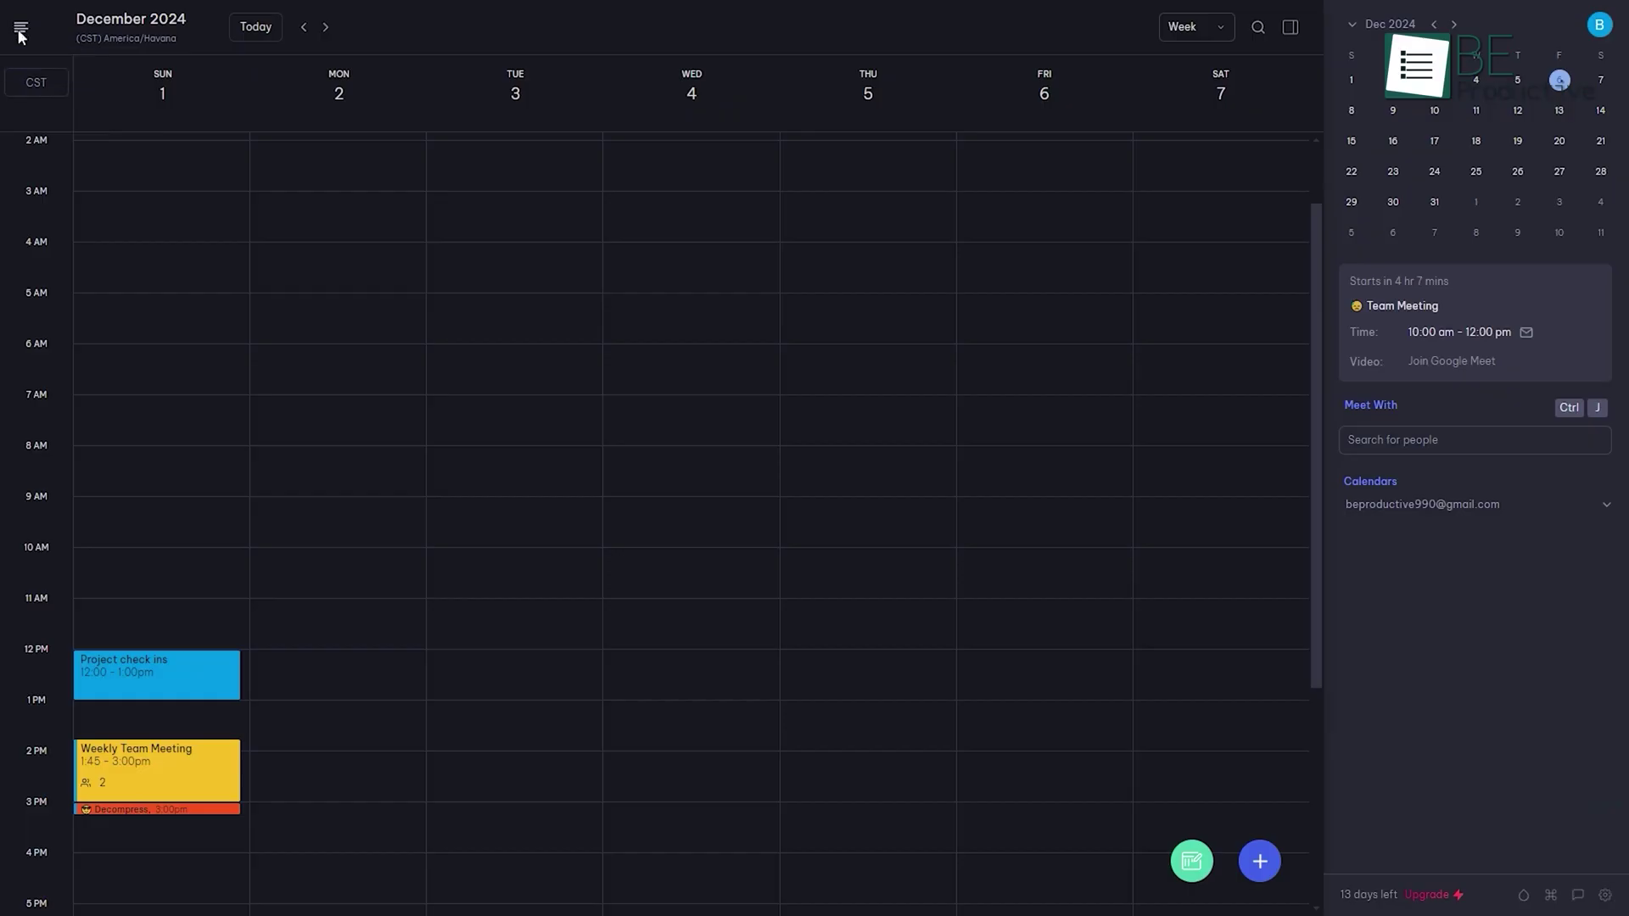
pyautogui.click(20, 32)
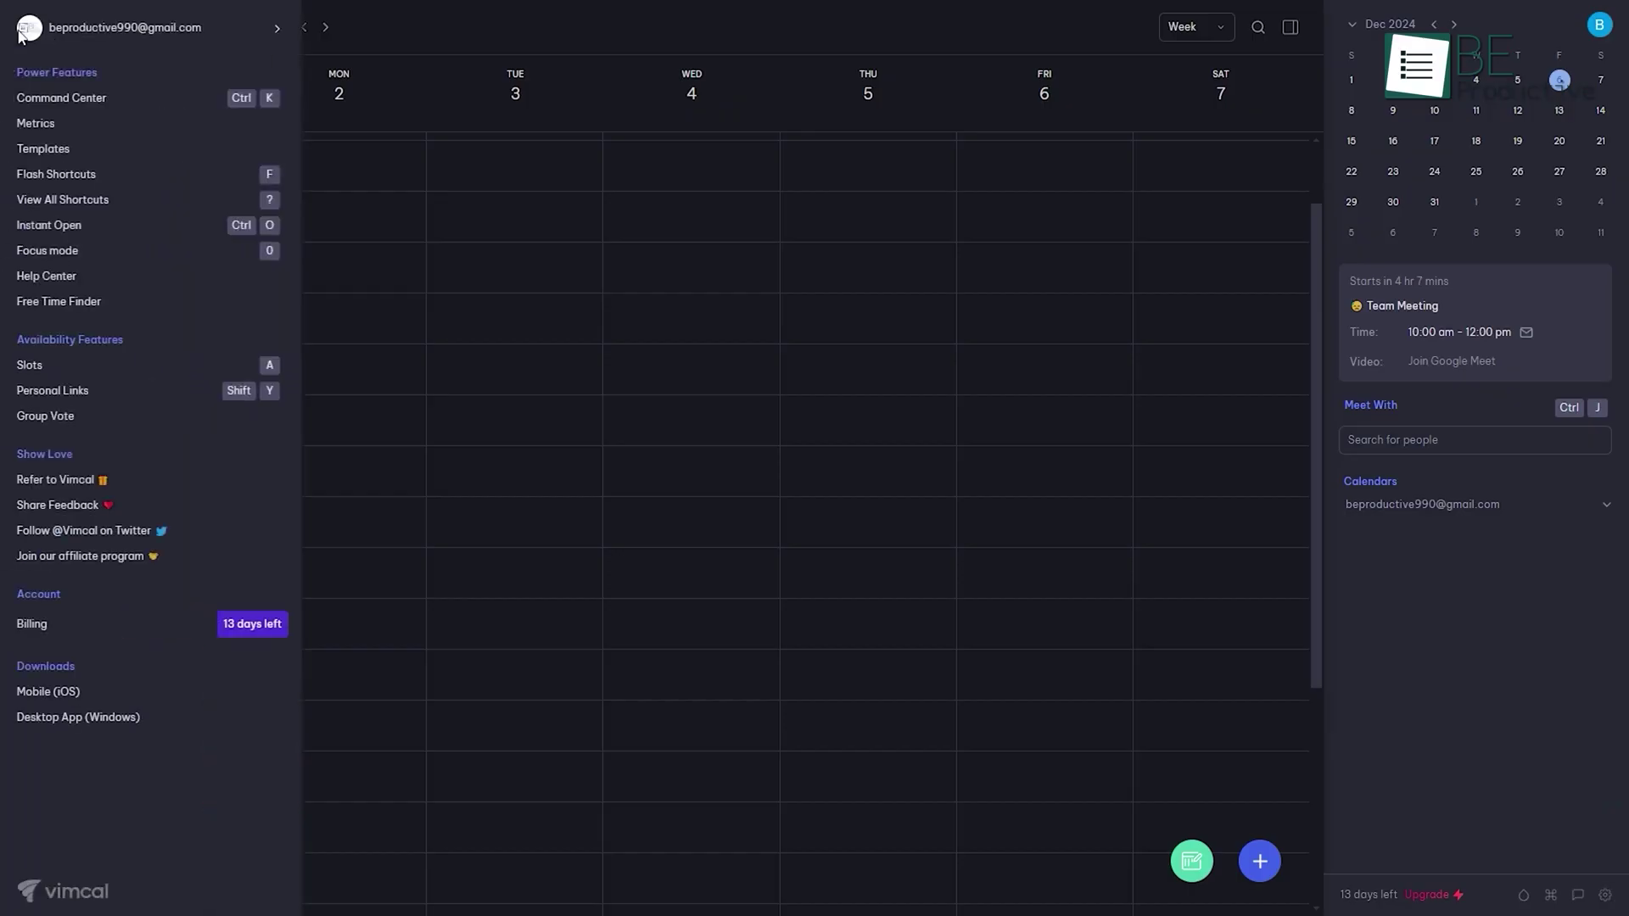
pyautogui.click(225, 251)
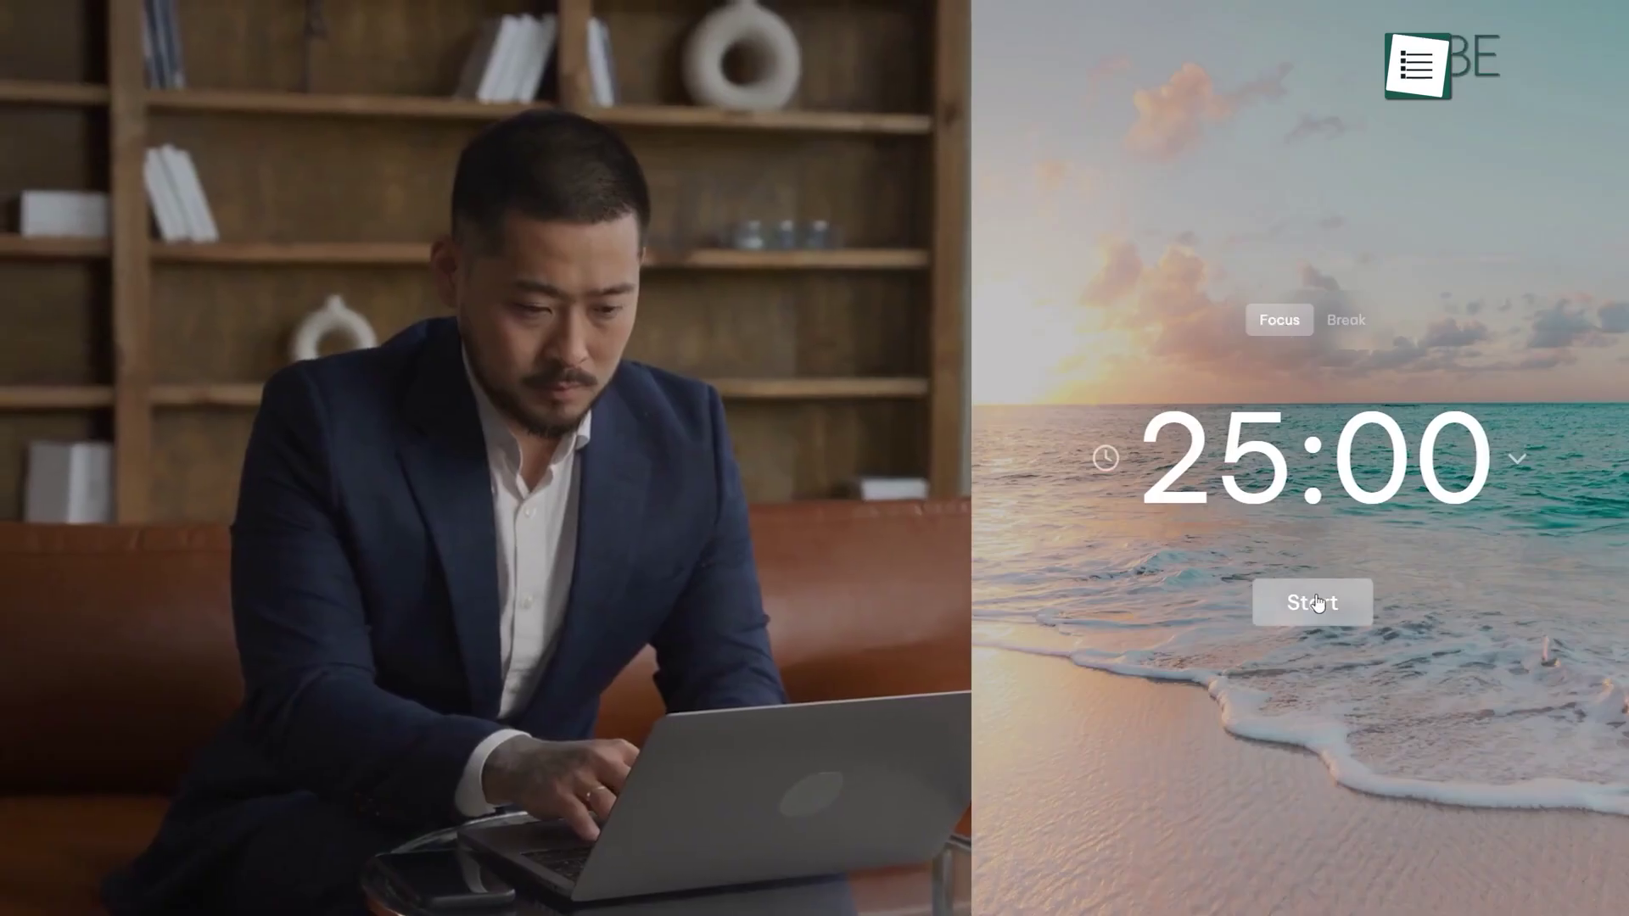
# Step: Start the focus timer and set the Weekly Team Meeting location to the Chicago Starbucks suggestion
pyautogui.click(1313, 601)
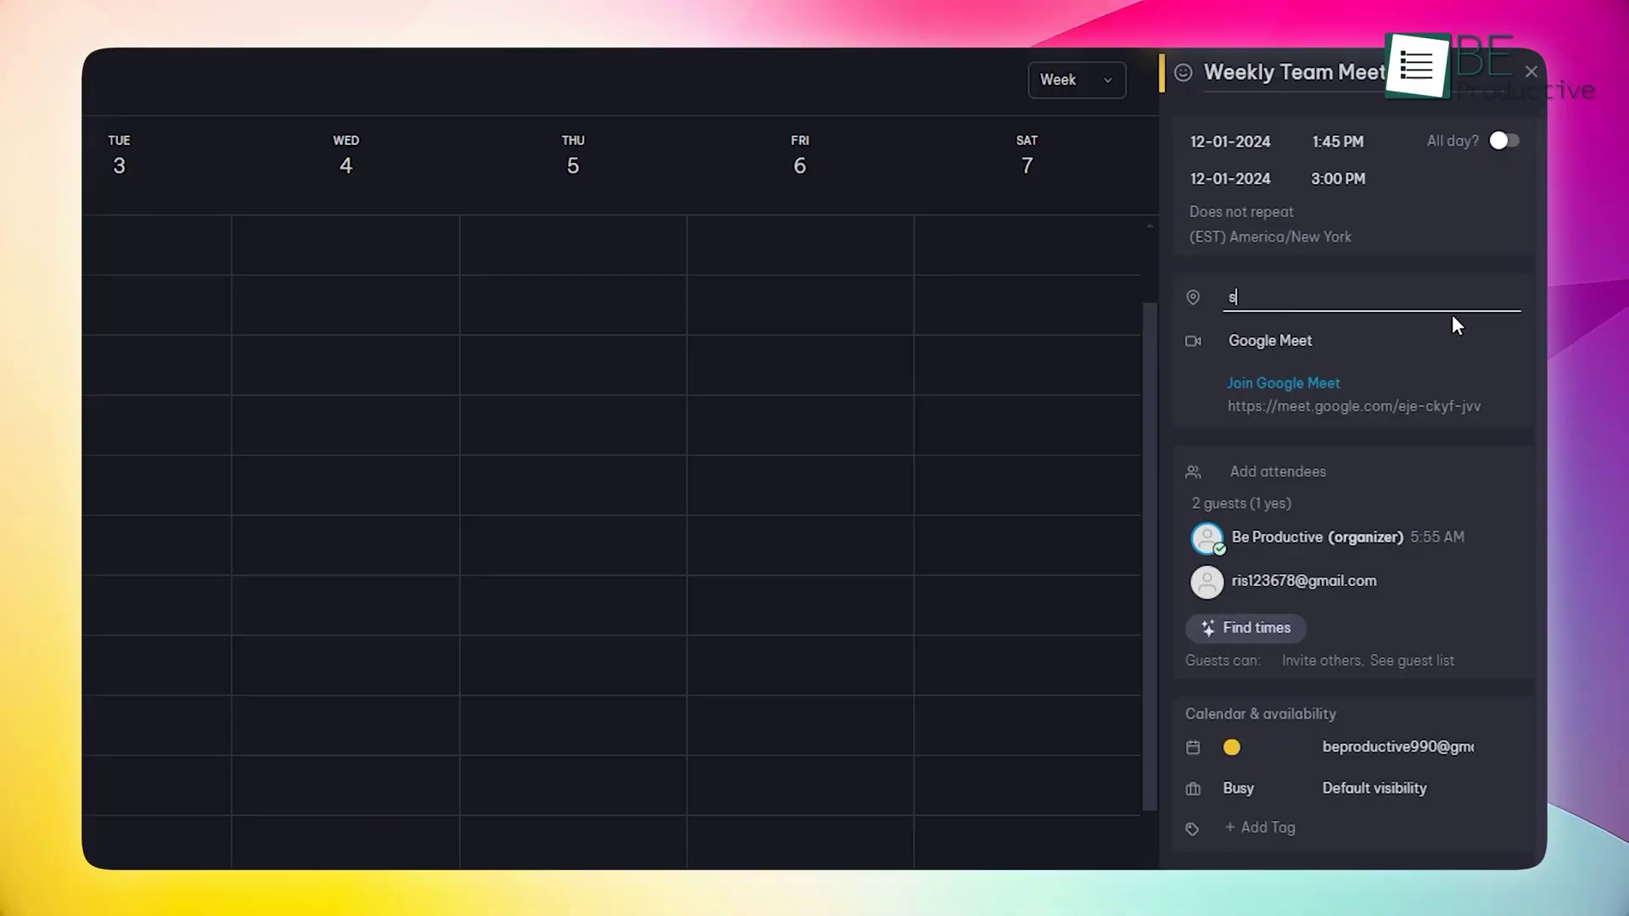
pyautogui.write('to')
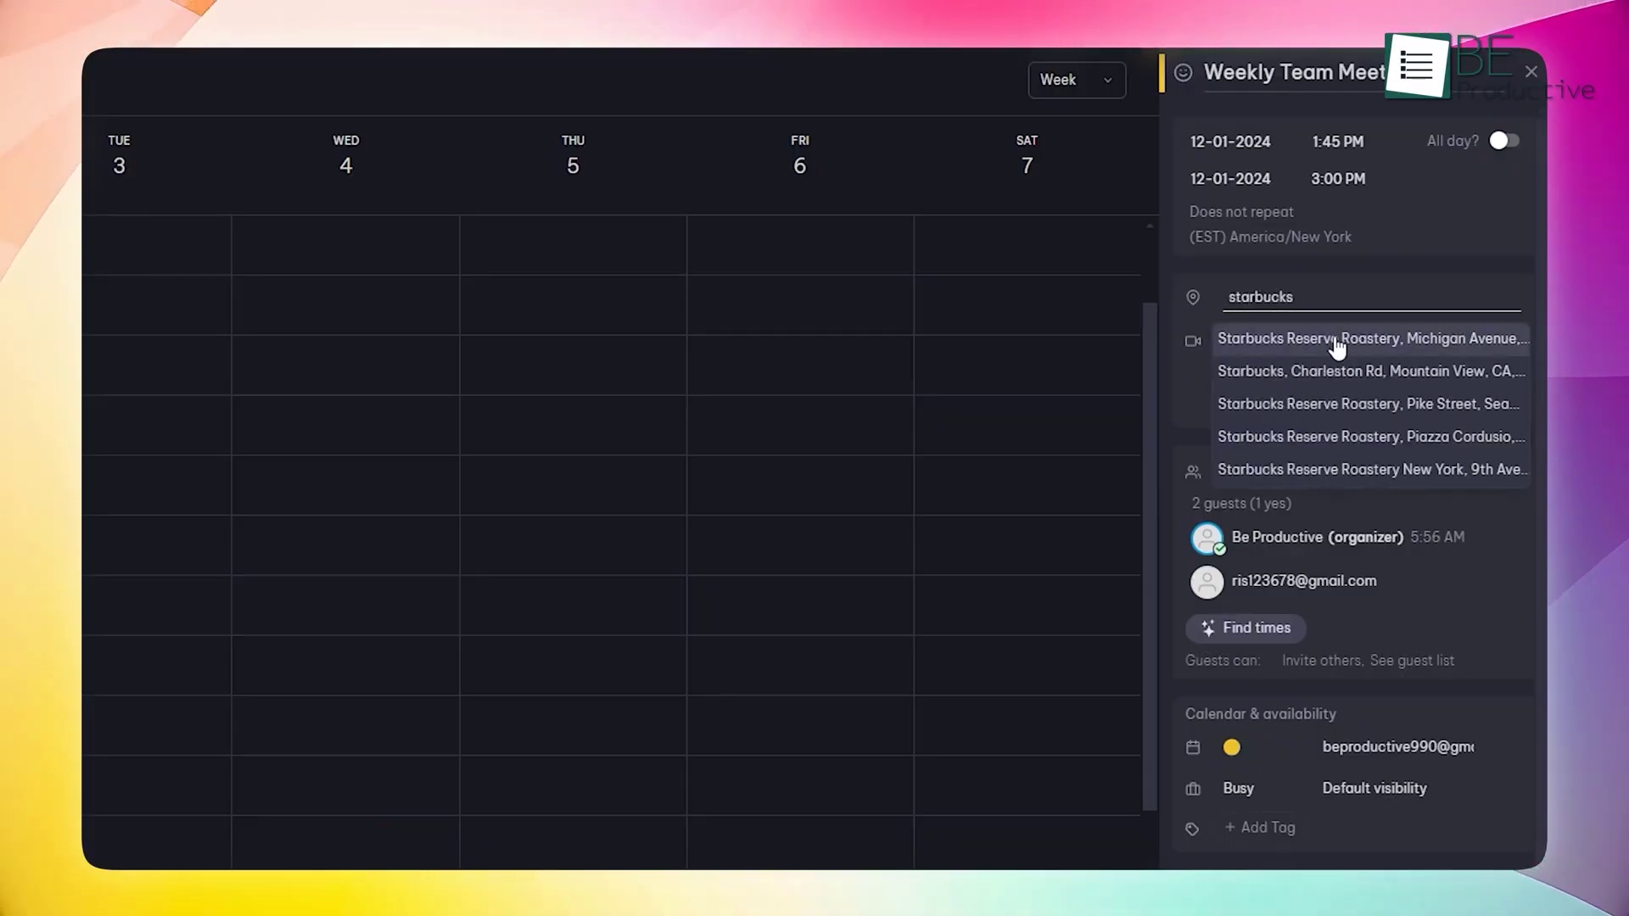
pyautogui.click(1238, 339)
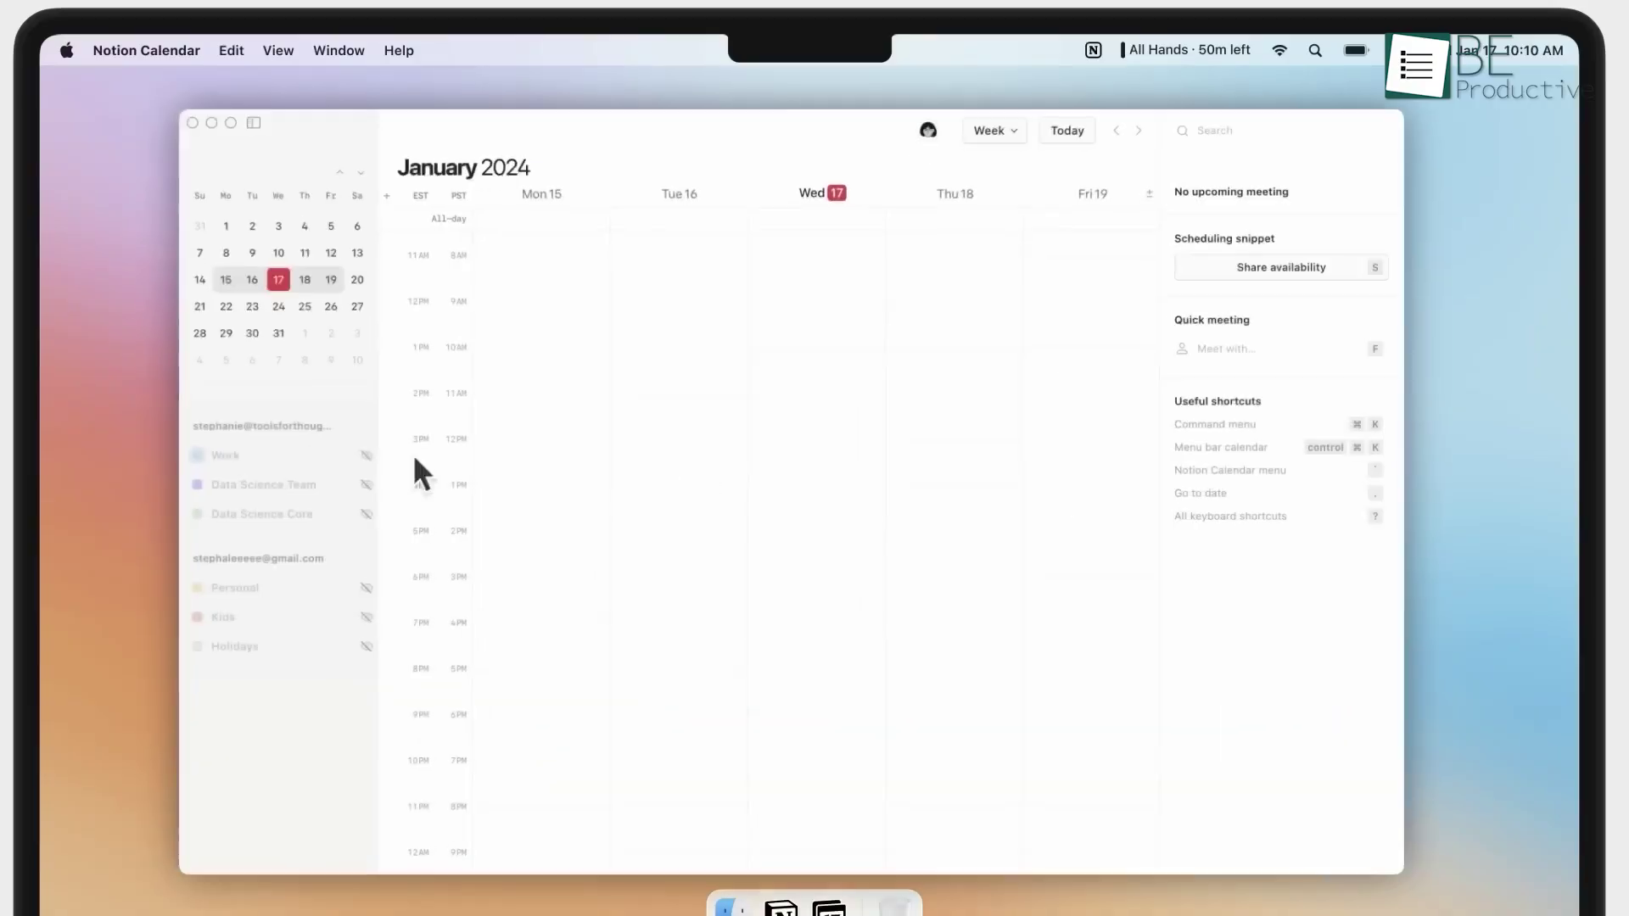
# Step: Show the Work, Data Science Team, Data Science Core and Personal calendars
pyautogui.click(367, 454)
pyautogui.click(367, 484)
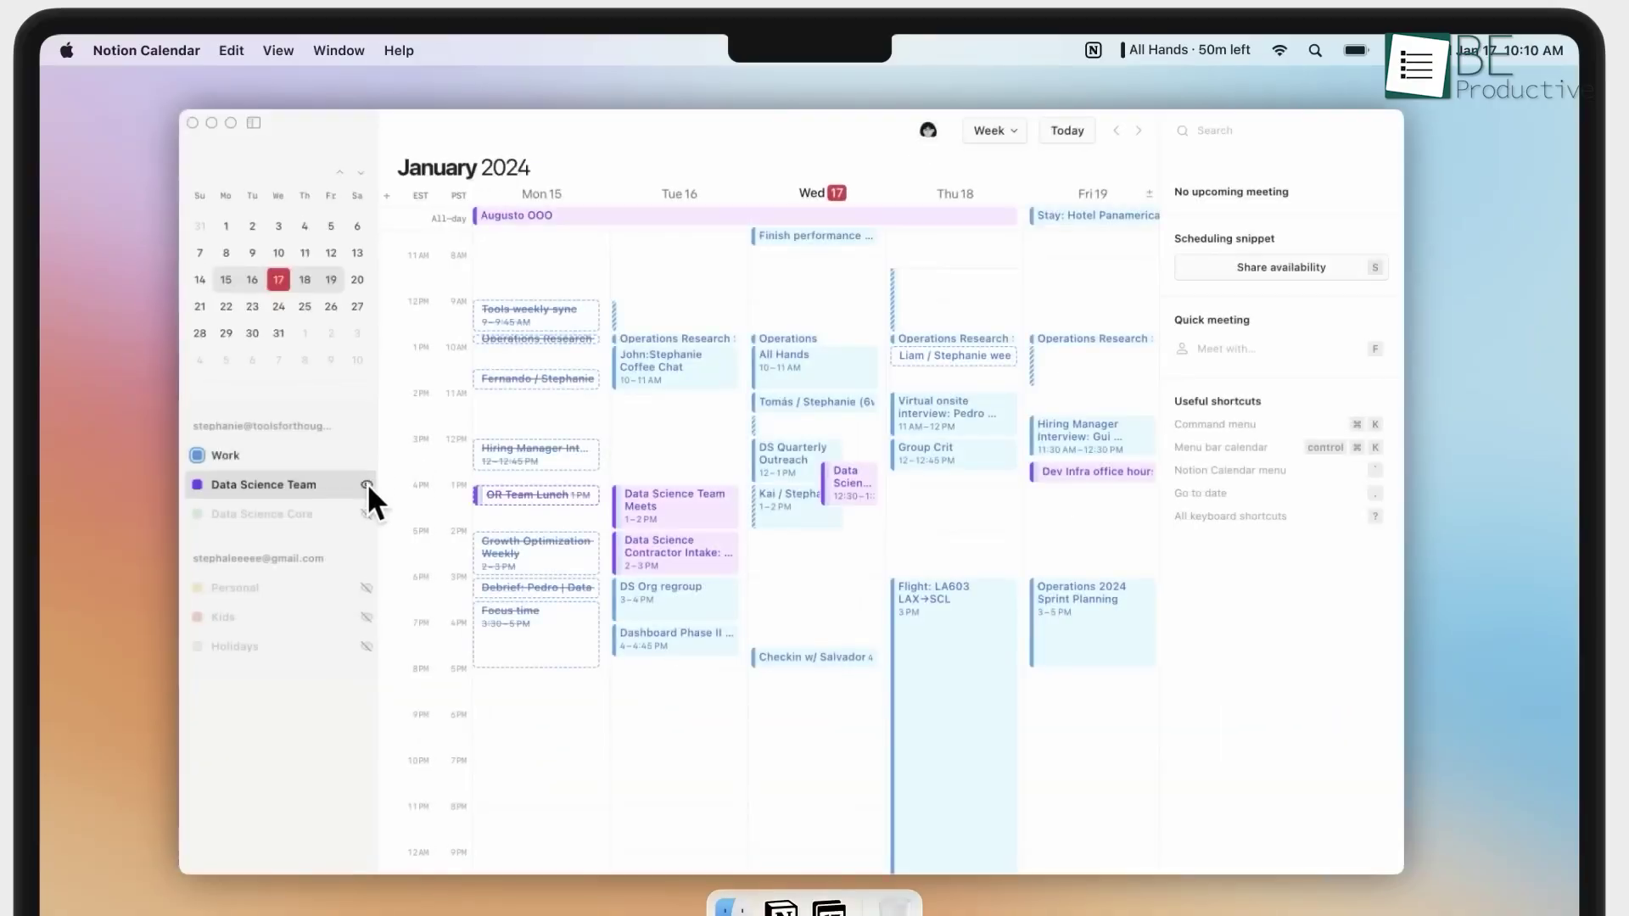
pyautogui.click(366, 513)
pyautogui.click(367, 587)
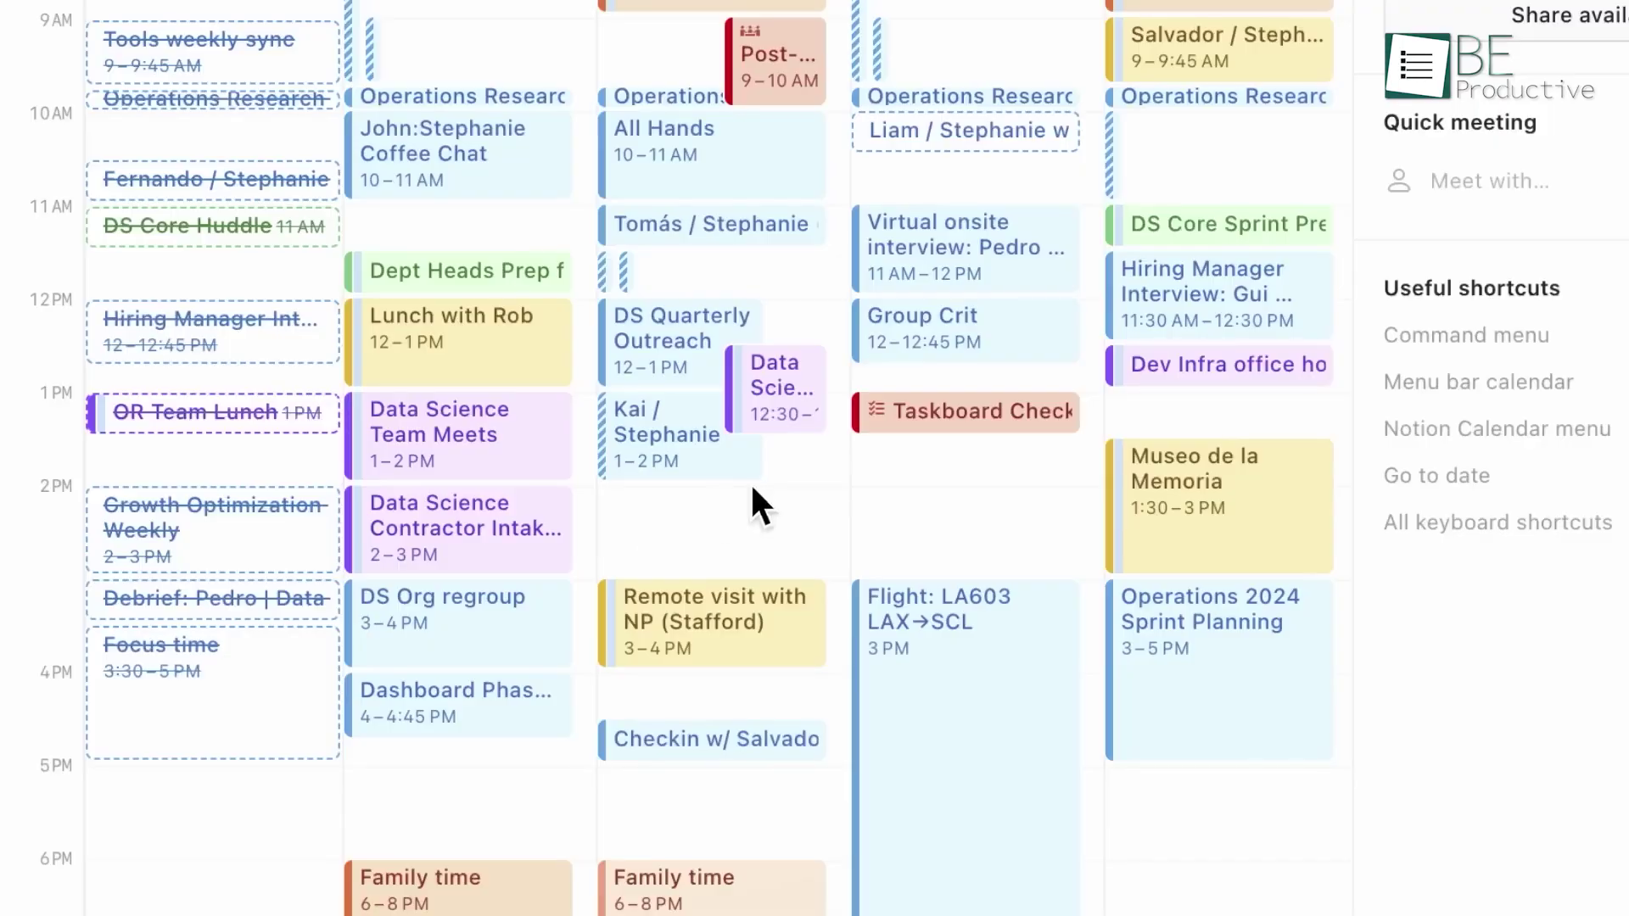
# Step: Create a Wednesday 2–3 PM Pediatrician event, then try month, week and single-day views
pyautogui.moveTo(755, 488); pyautogui.dragTo(768, 551)
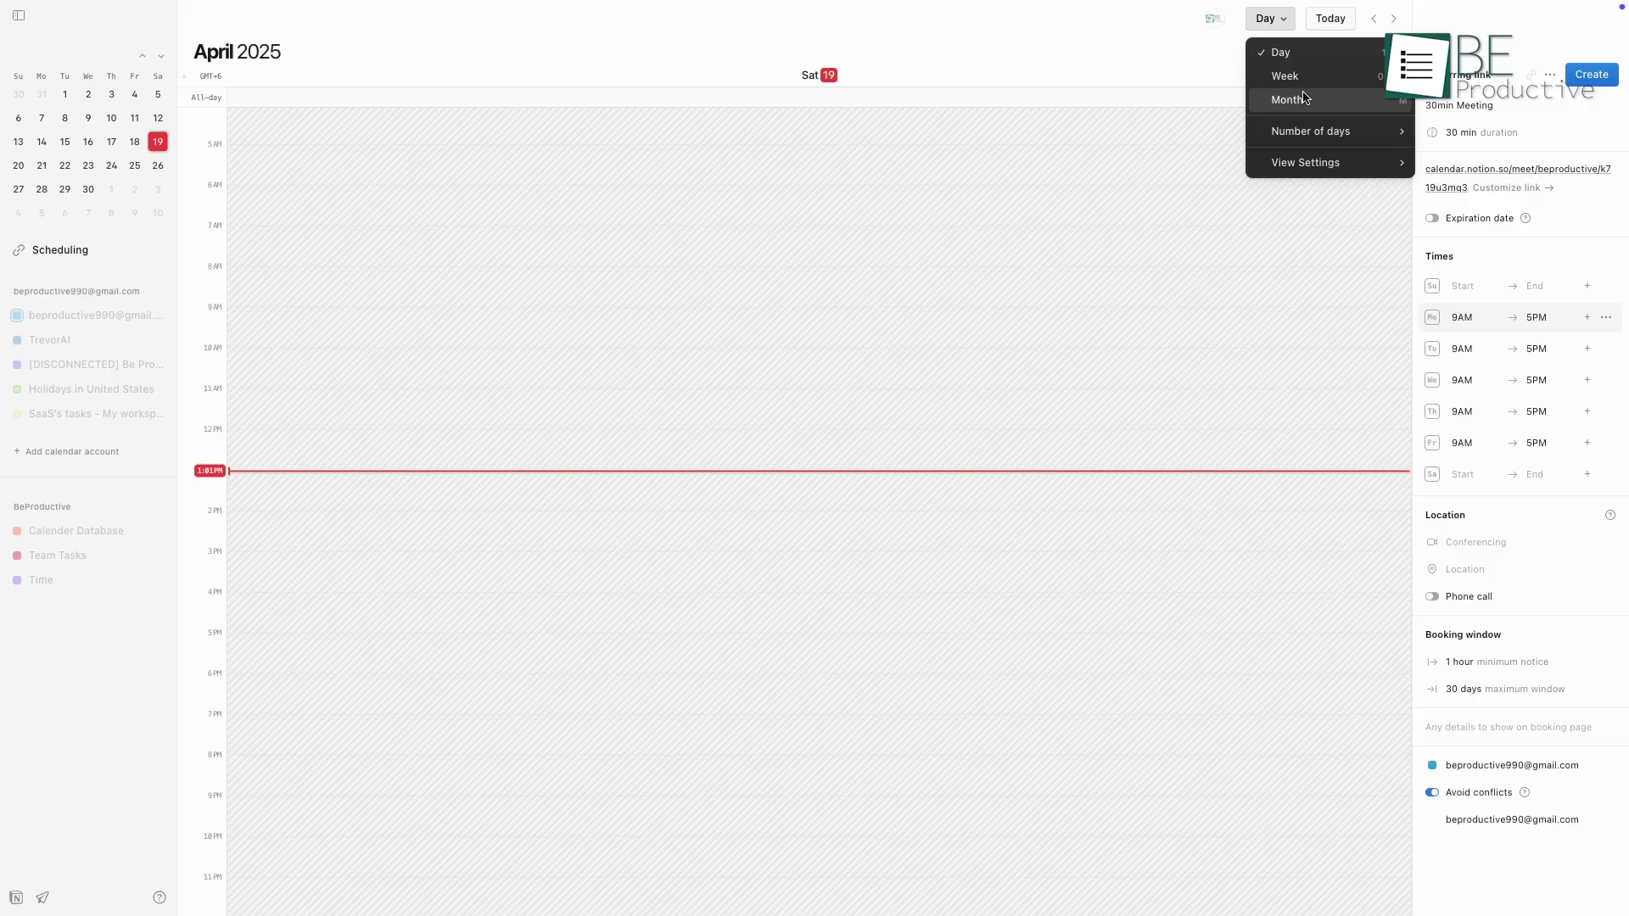
pyautogui.click(1276, 98)
pyautogui.click(1274, 71)
pyautogui.click(1266, 19)
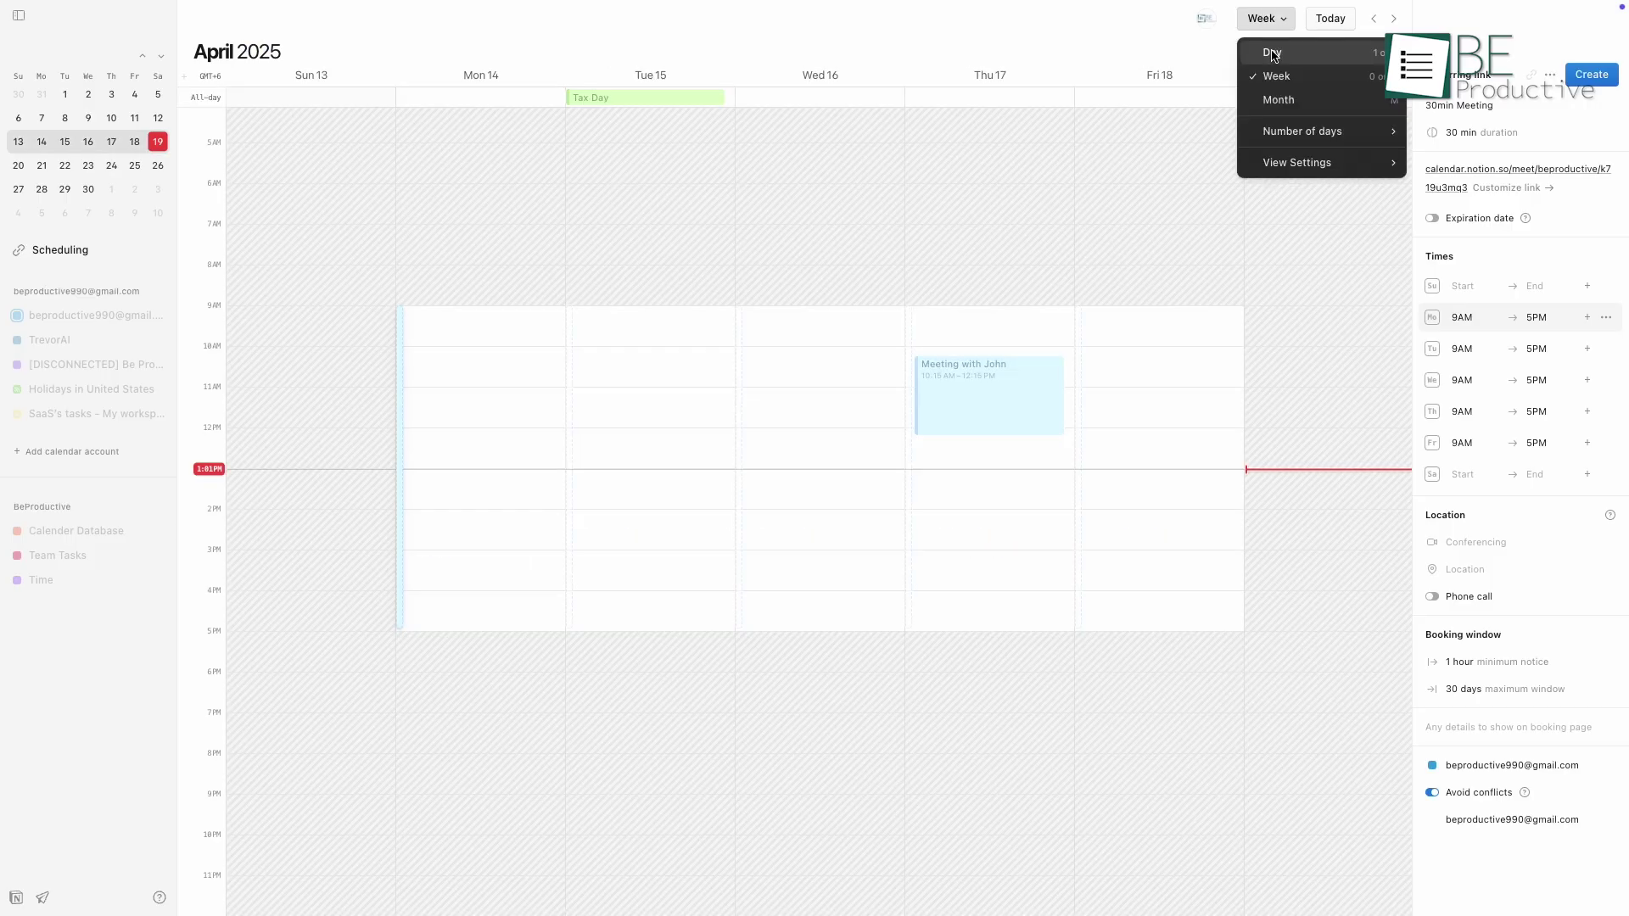
pyautogui.click(1270, 51)
# Step: Manage connected accounts, create a recurring booking link from the Pediatrician event, and open settings
pyautogui.click(1215, 18)
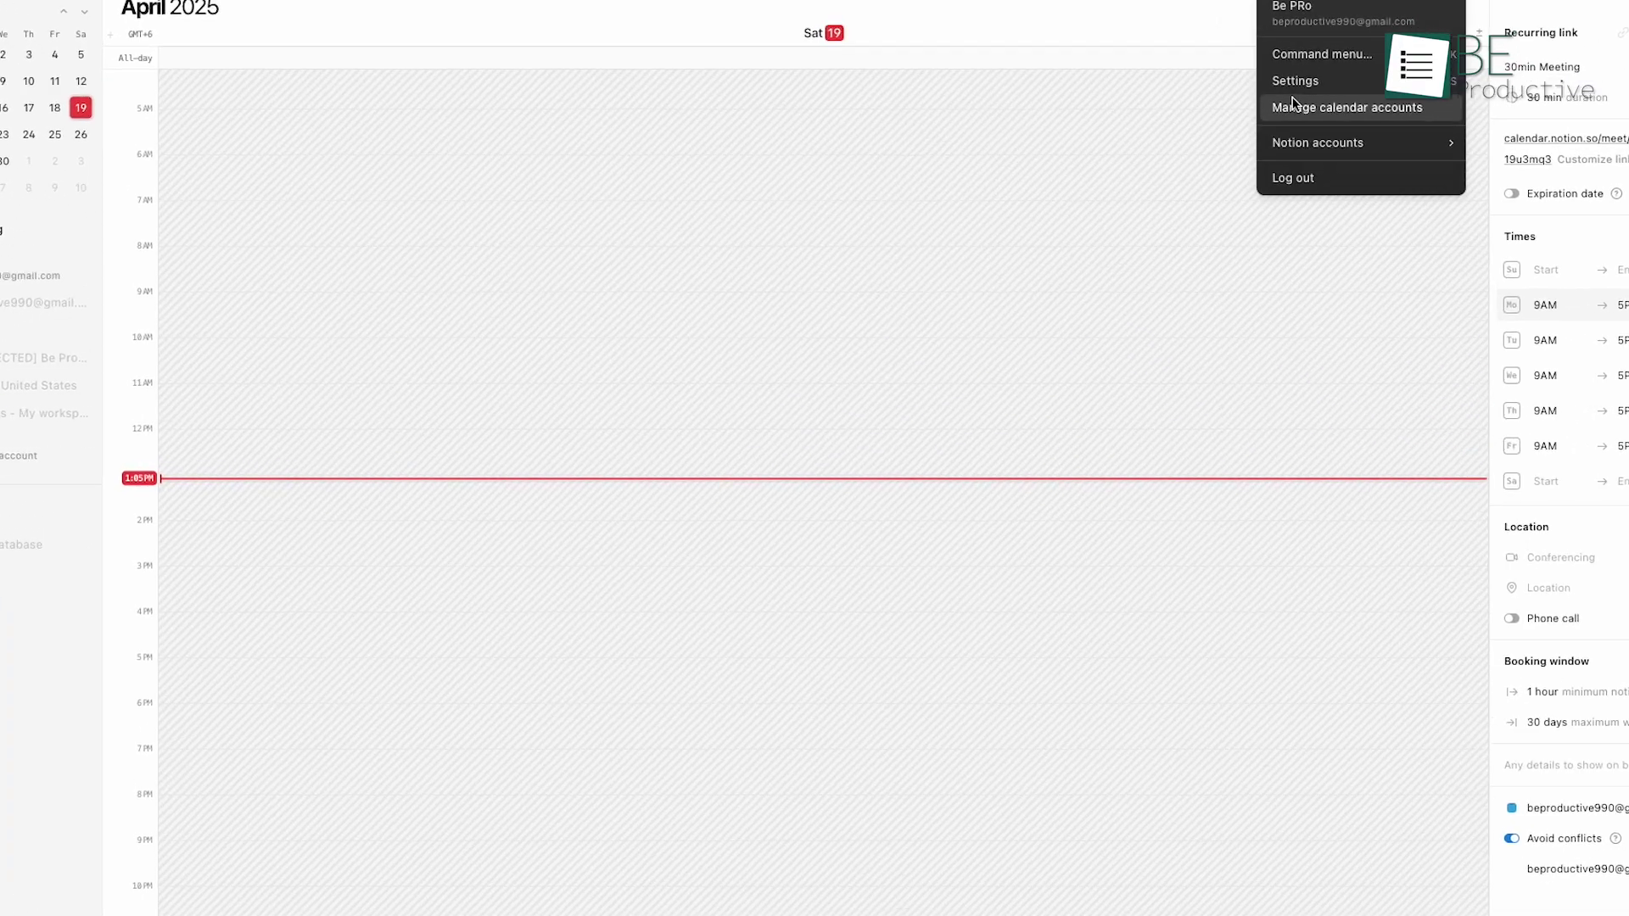
pyautogui.click(1276, 141)
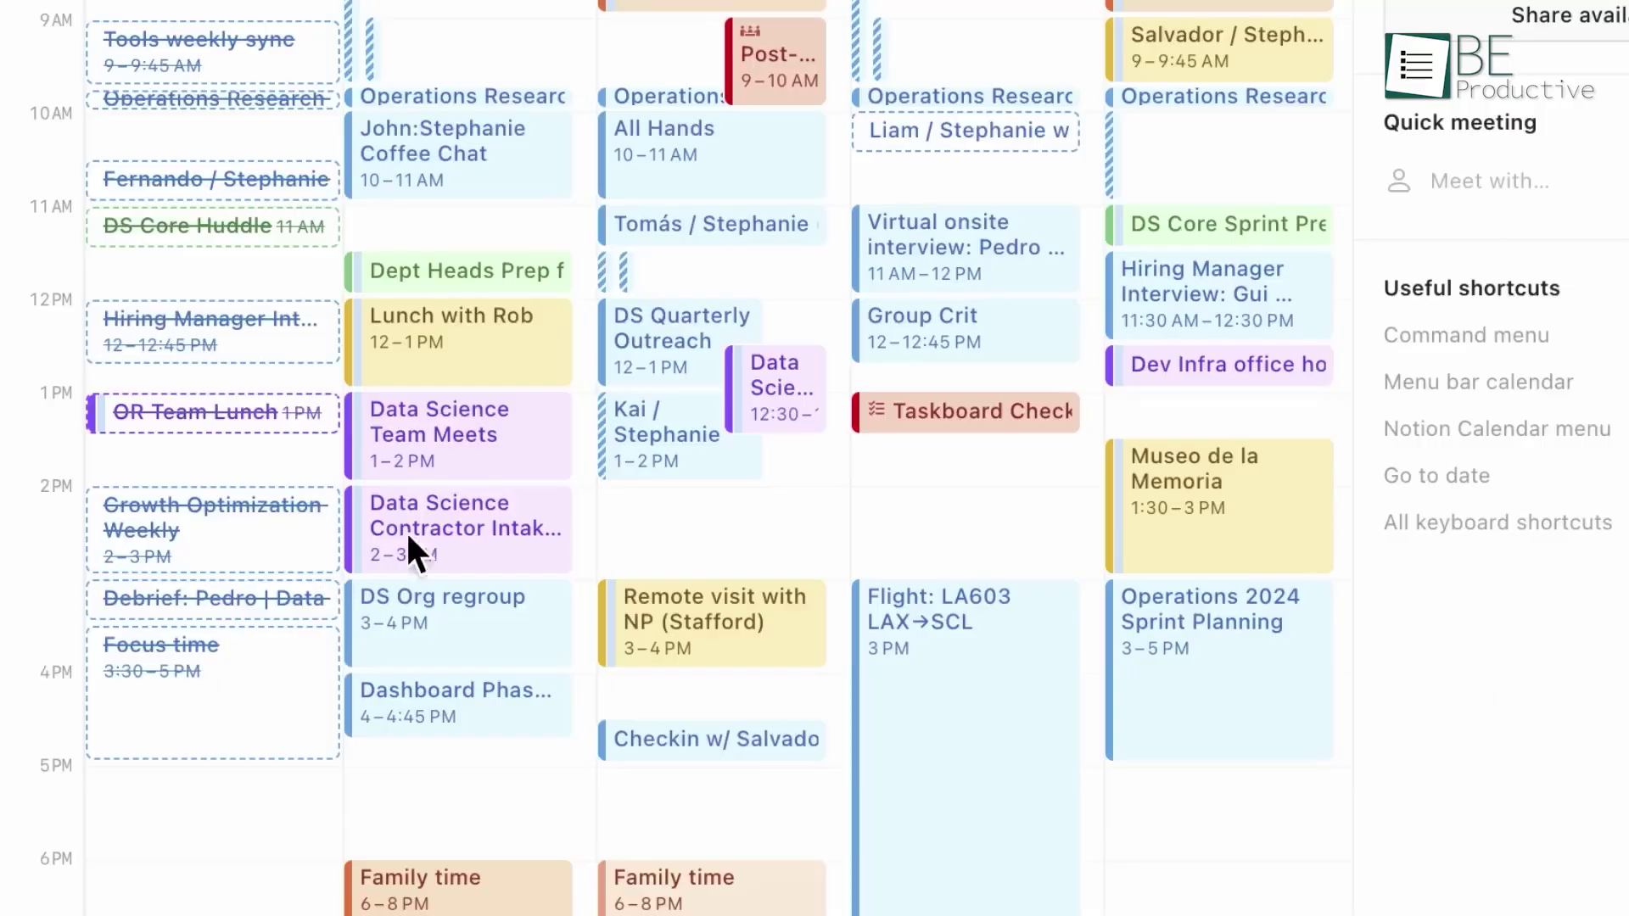
pyautogui.rightClick(766, 548)
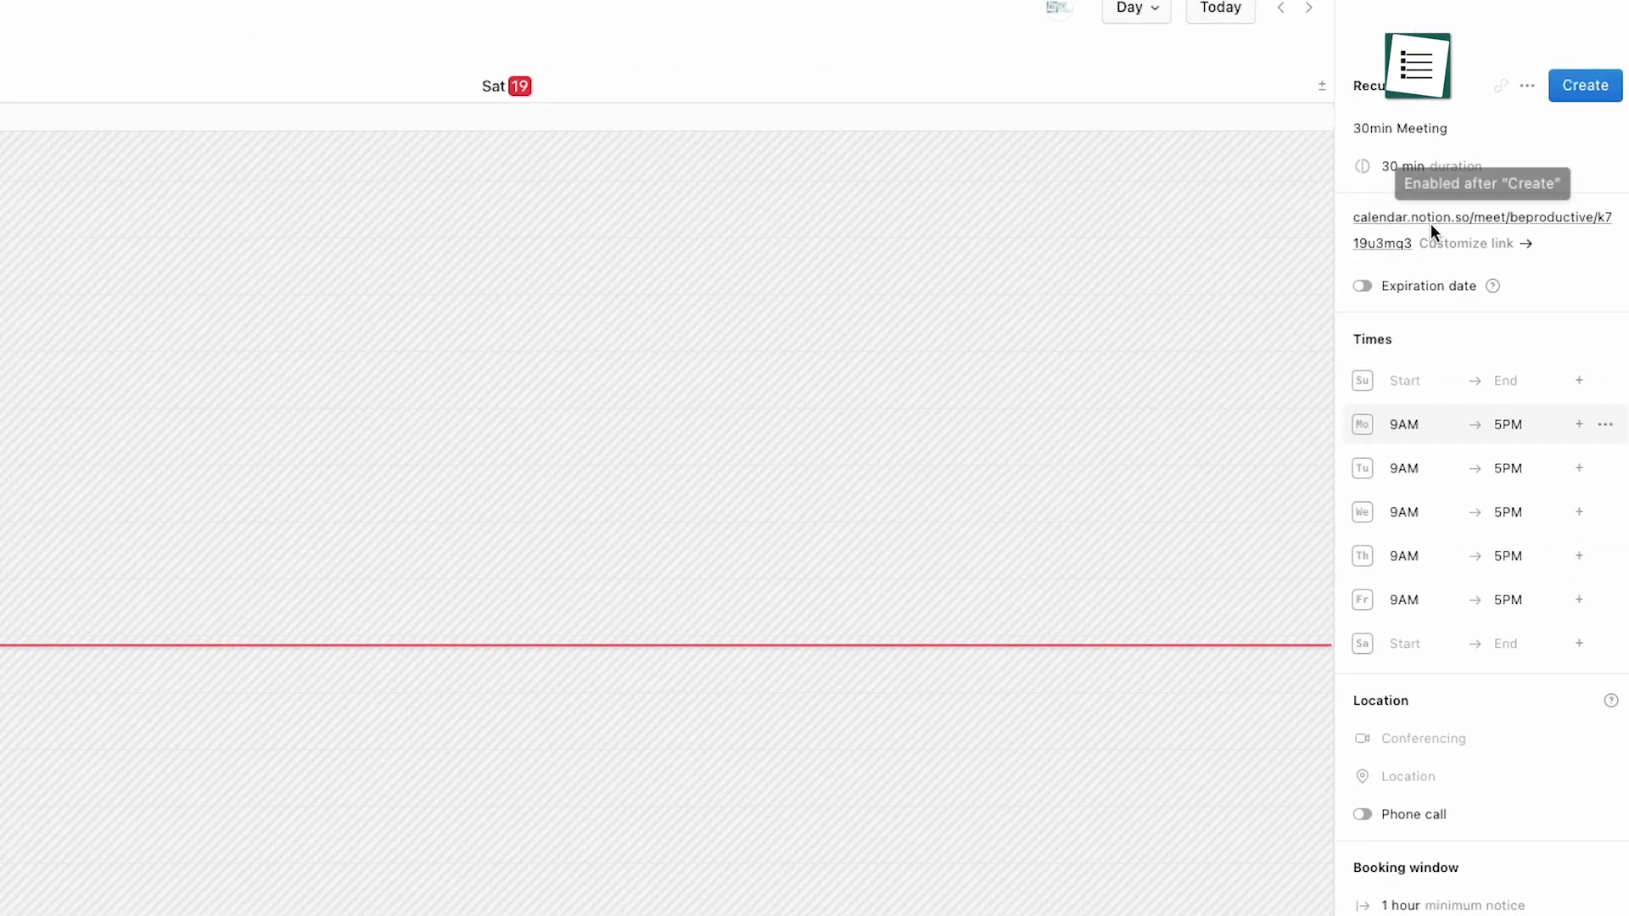
pyautogui.click(1584, 85)
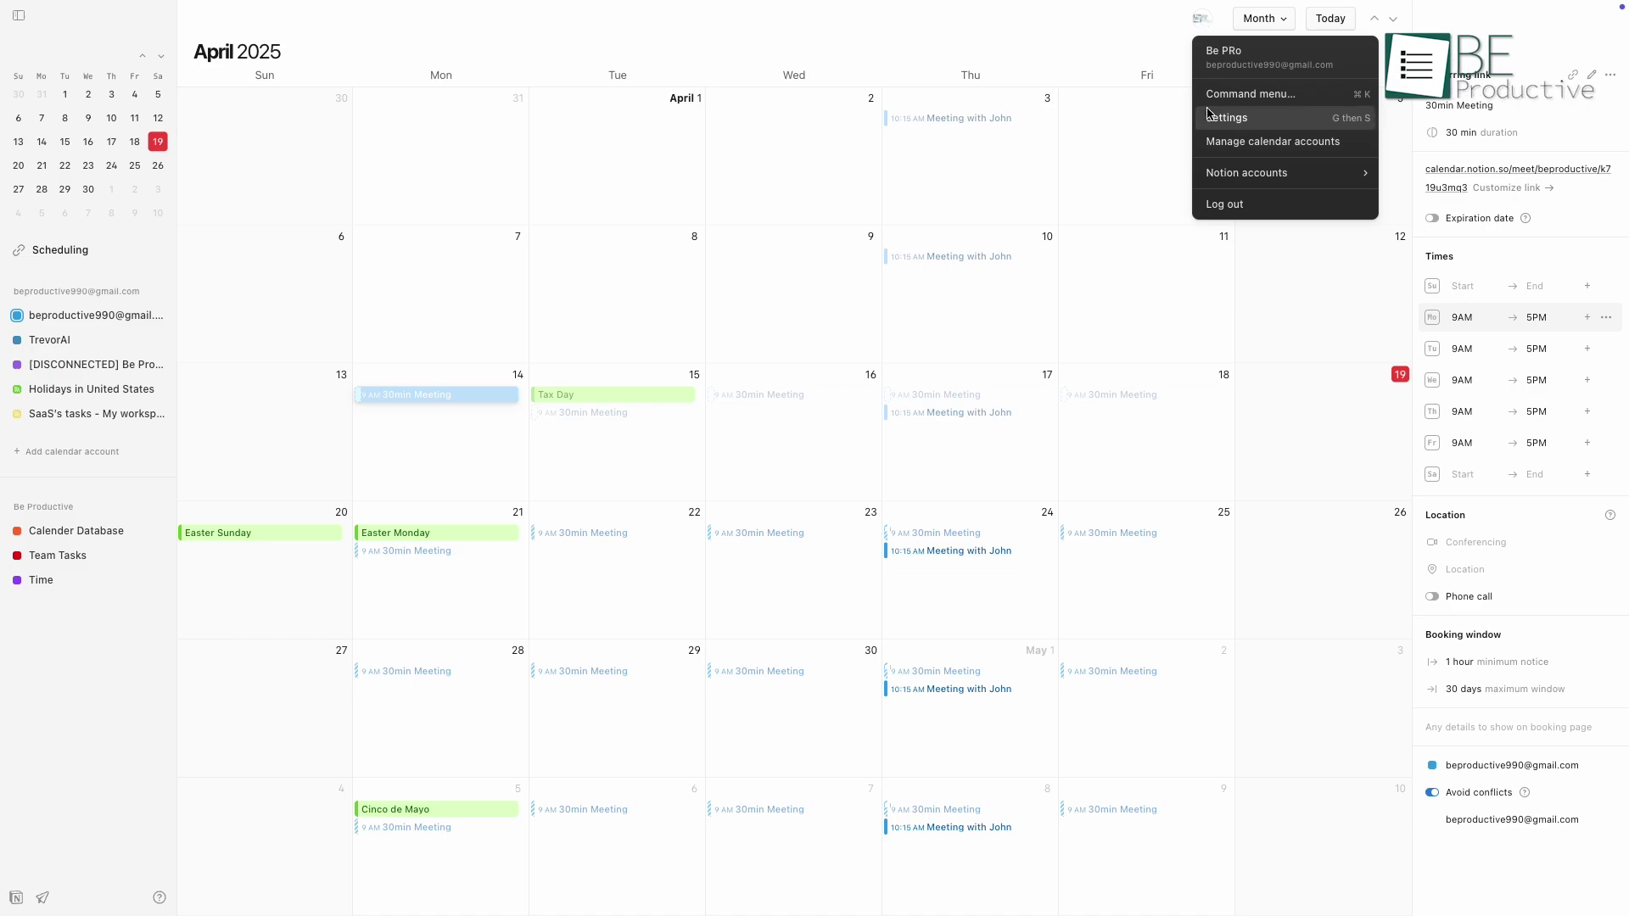
pyautogui.click(1211, 117)
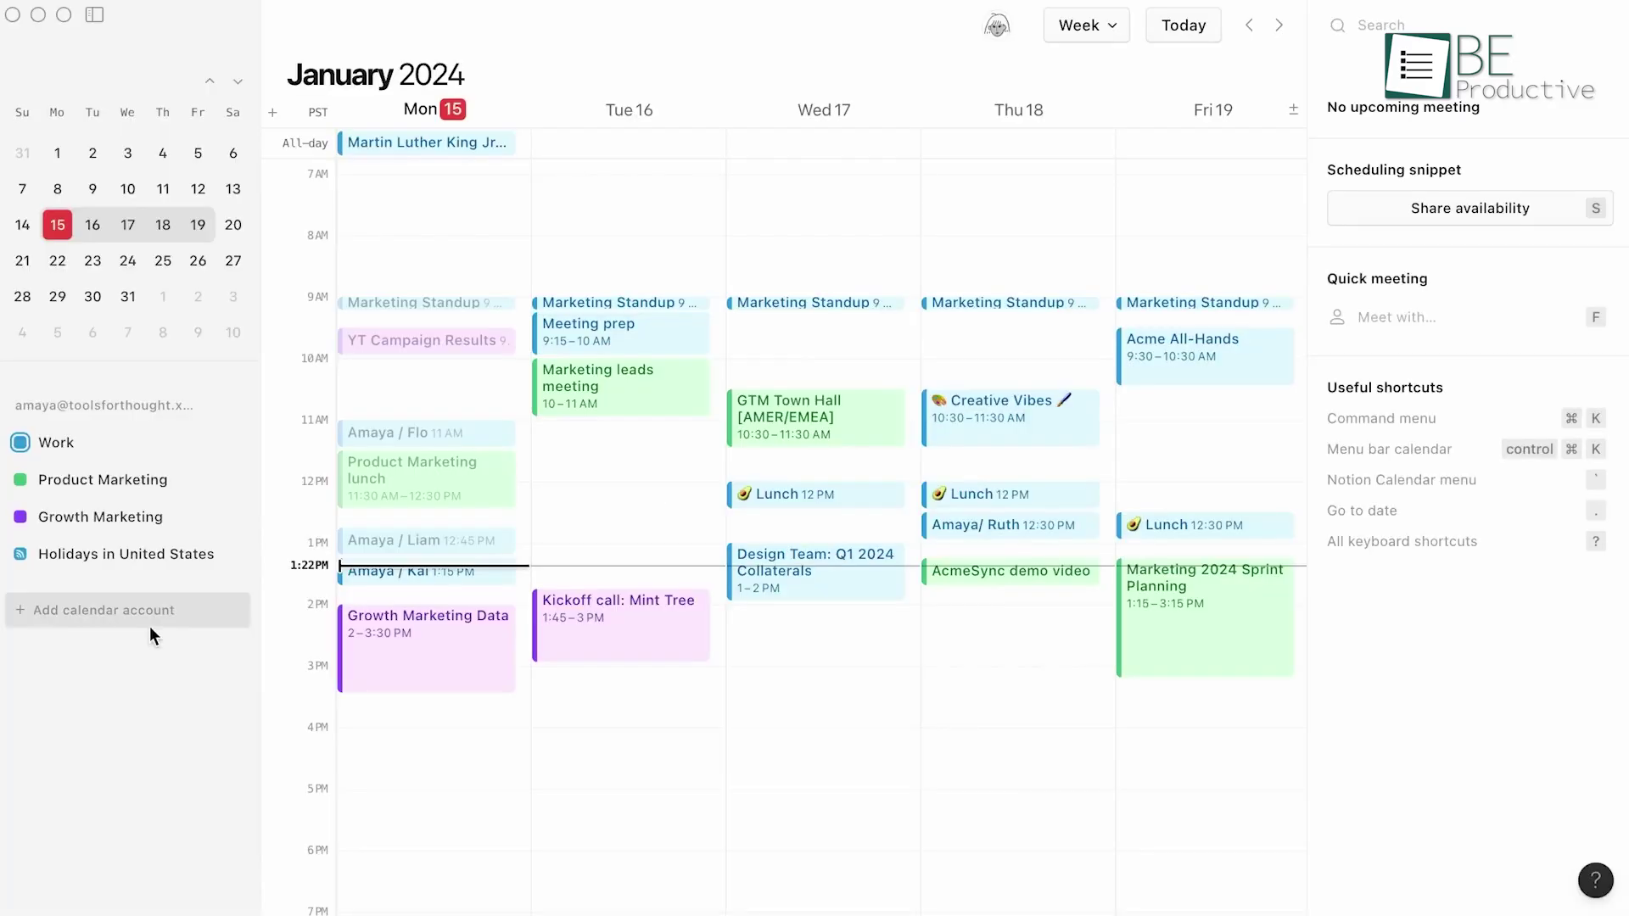
# Step: Connect another Google Calendar account and toggle the Kids calendar off and back on
pyautogui.click(149, 626)
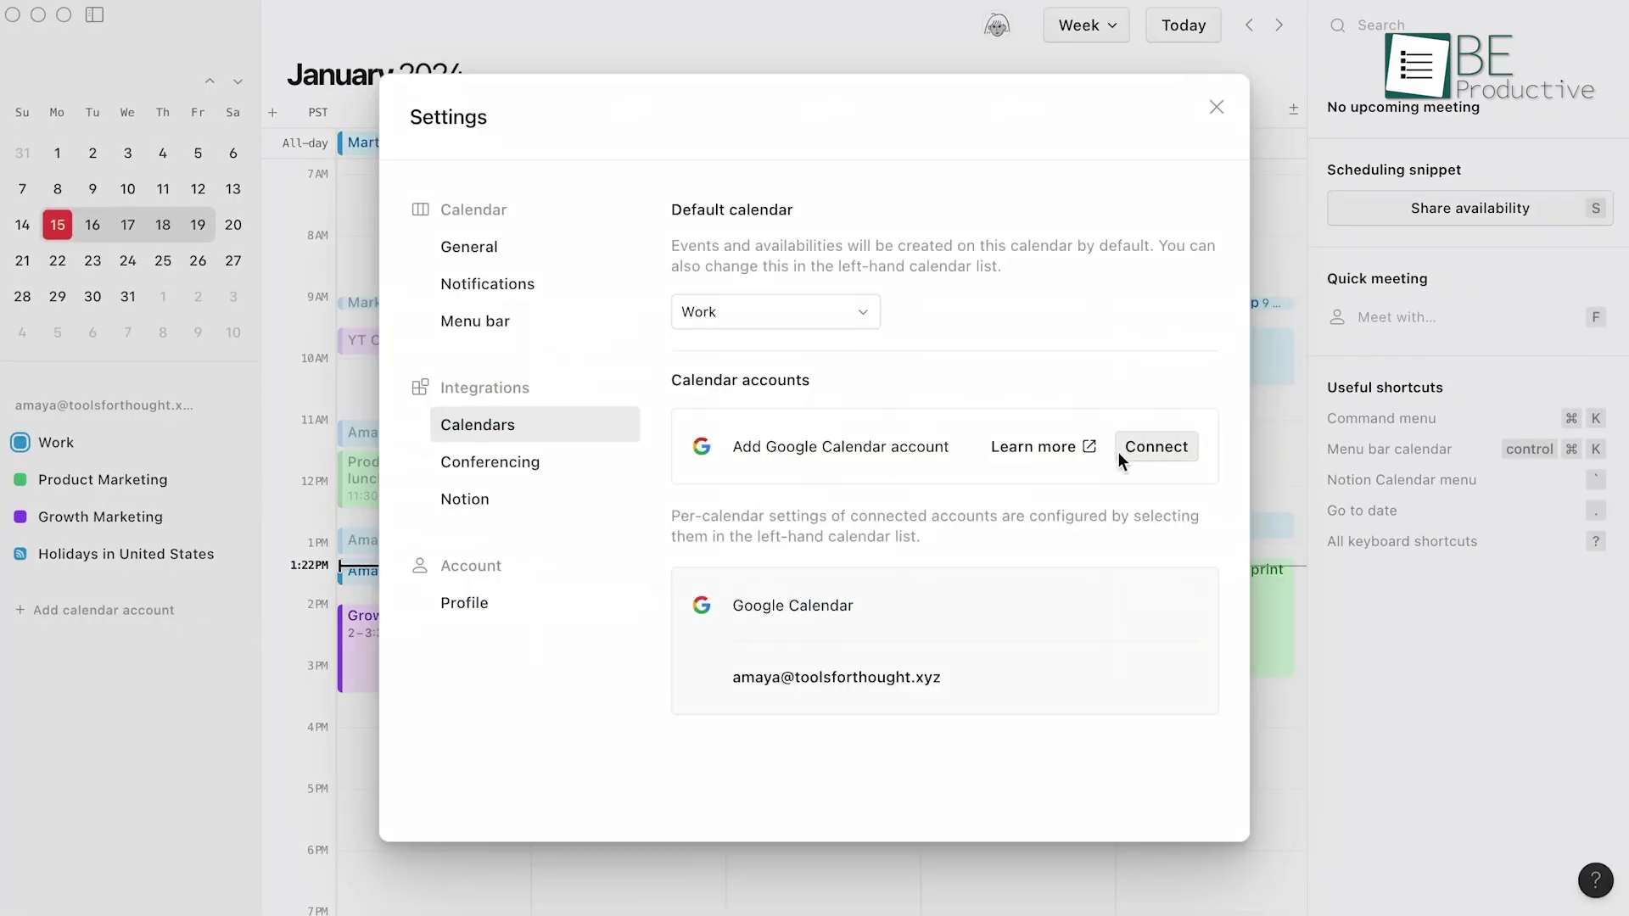
pyautogui.click(1156, 446)
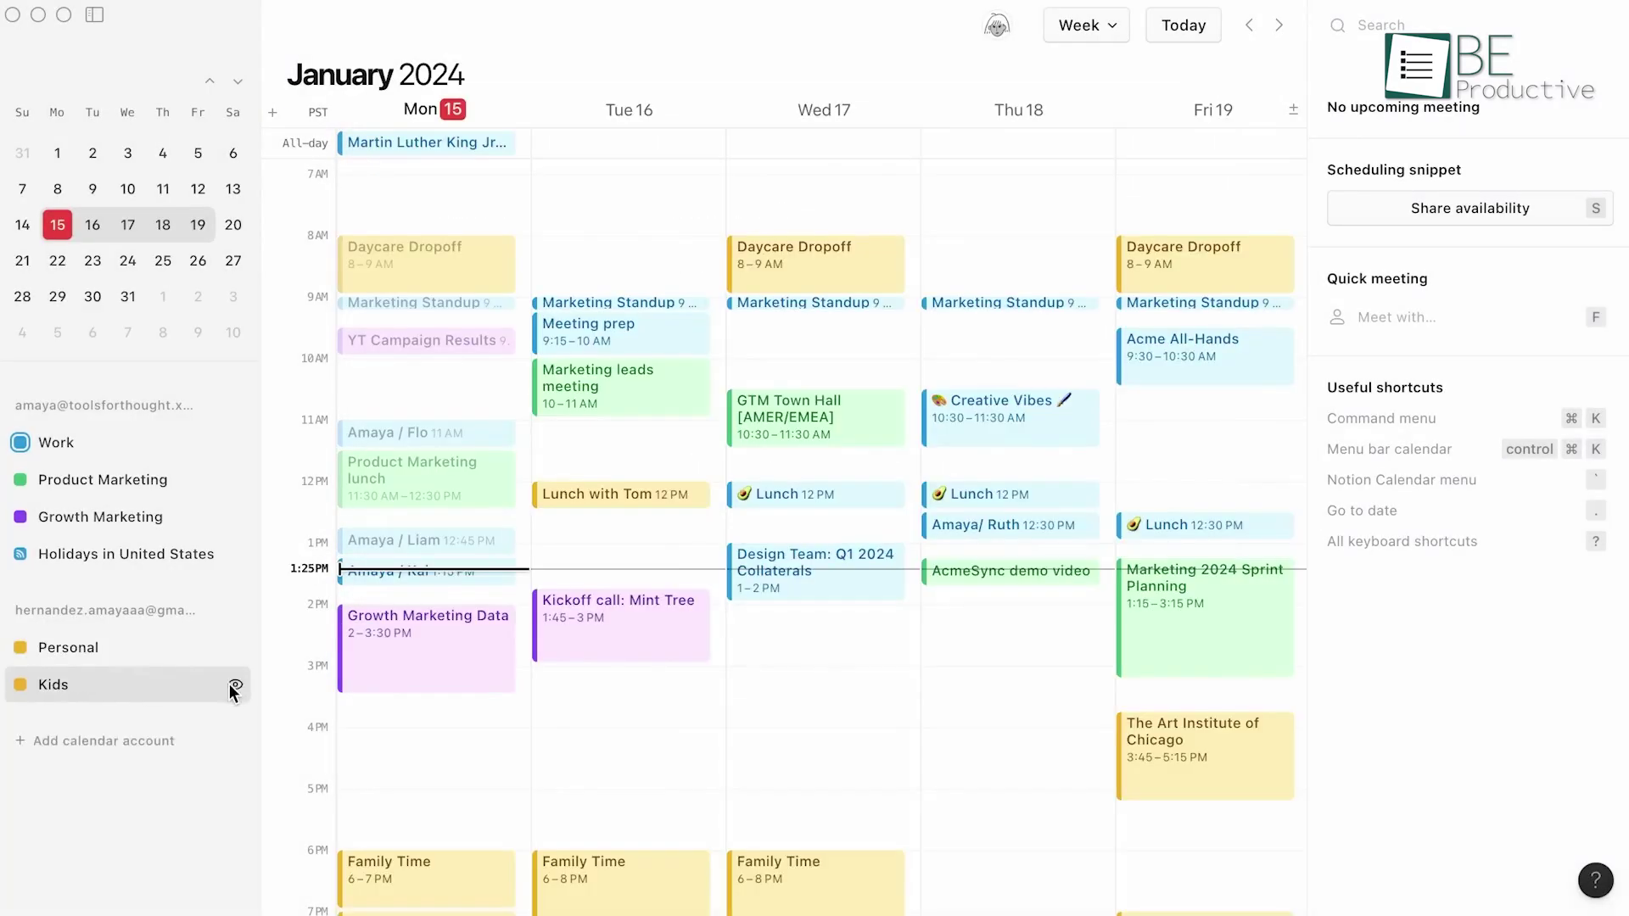
pyautogui.click(235, 685)
pyautogui.click(235, 685)
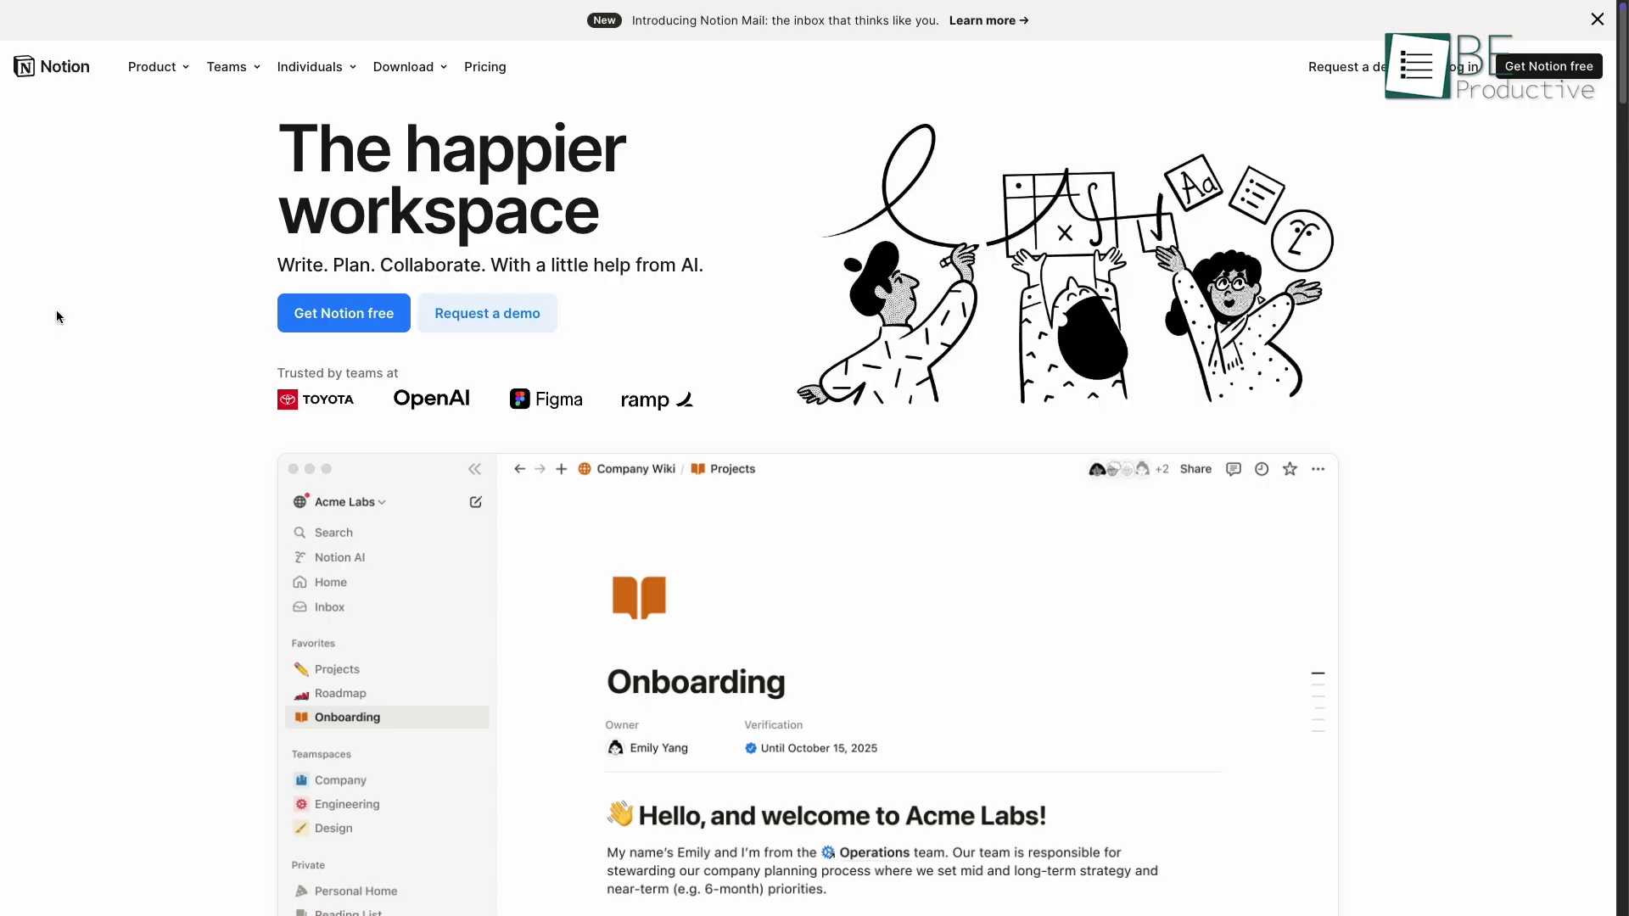
# Step: Reveal the Product menu on the Notion homepage
pyautogui.moveTo(187, 76)
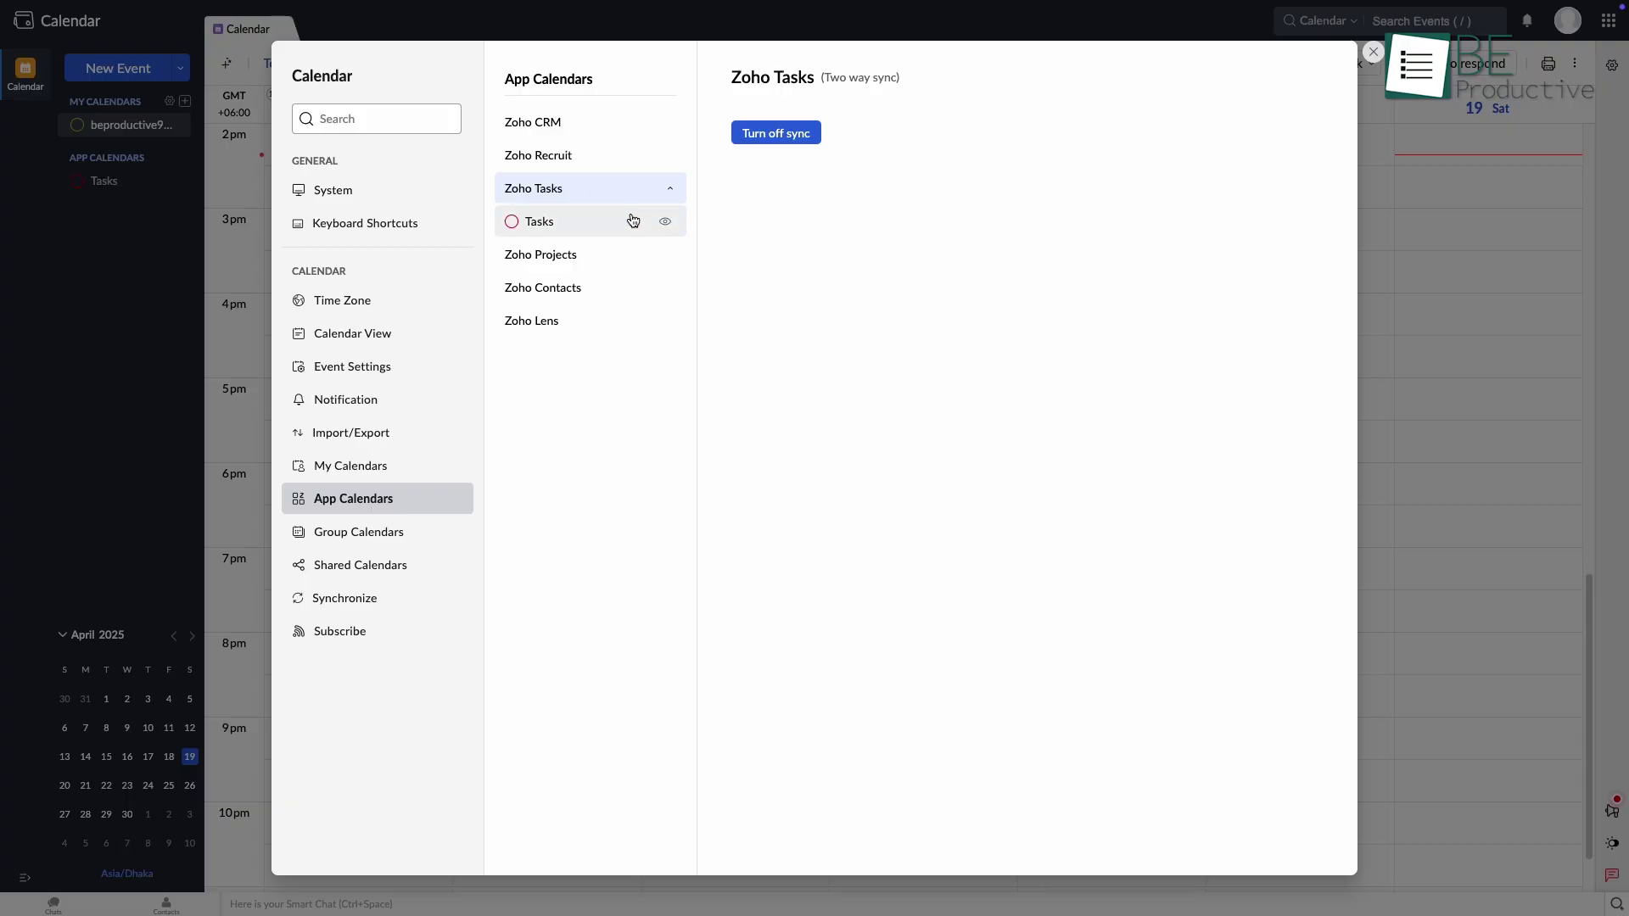
# Step: View the Zoho Tasks calendar settings, then add two suggested participants to the Project idea Discussion event
pyautogui.click(632, 221)
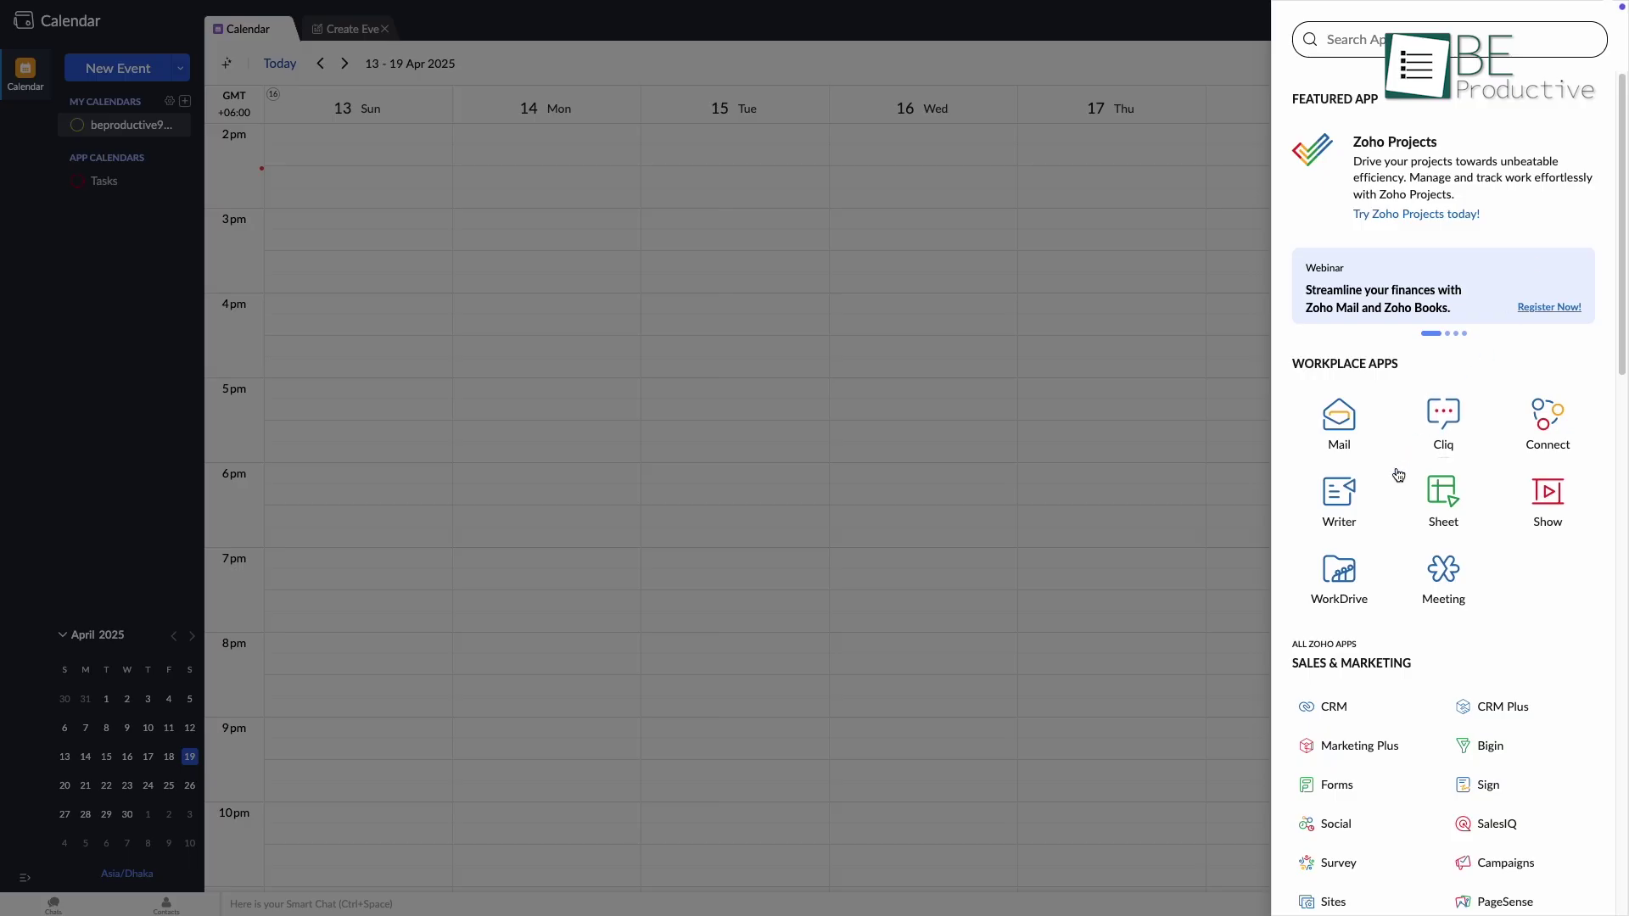
pyautogui.scroll(-6, 1398, 475)
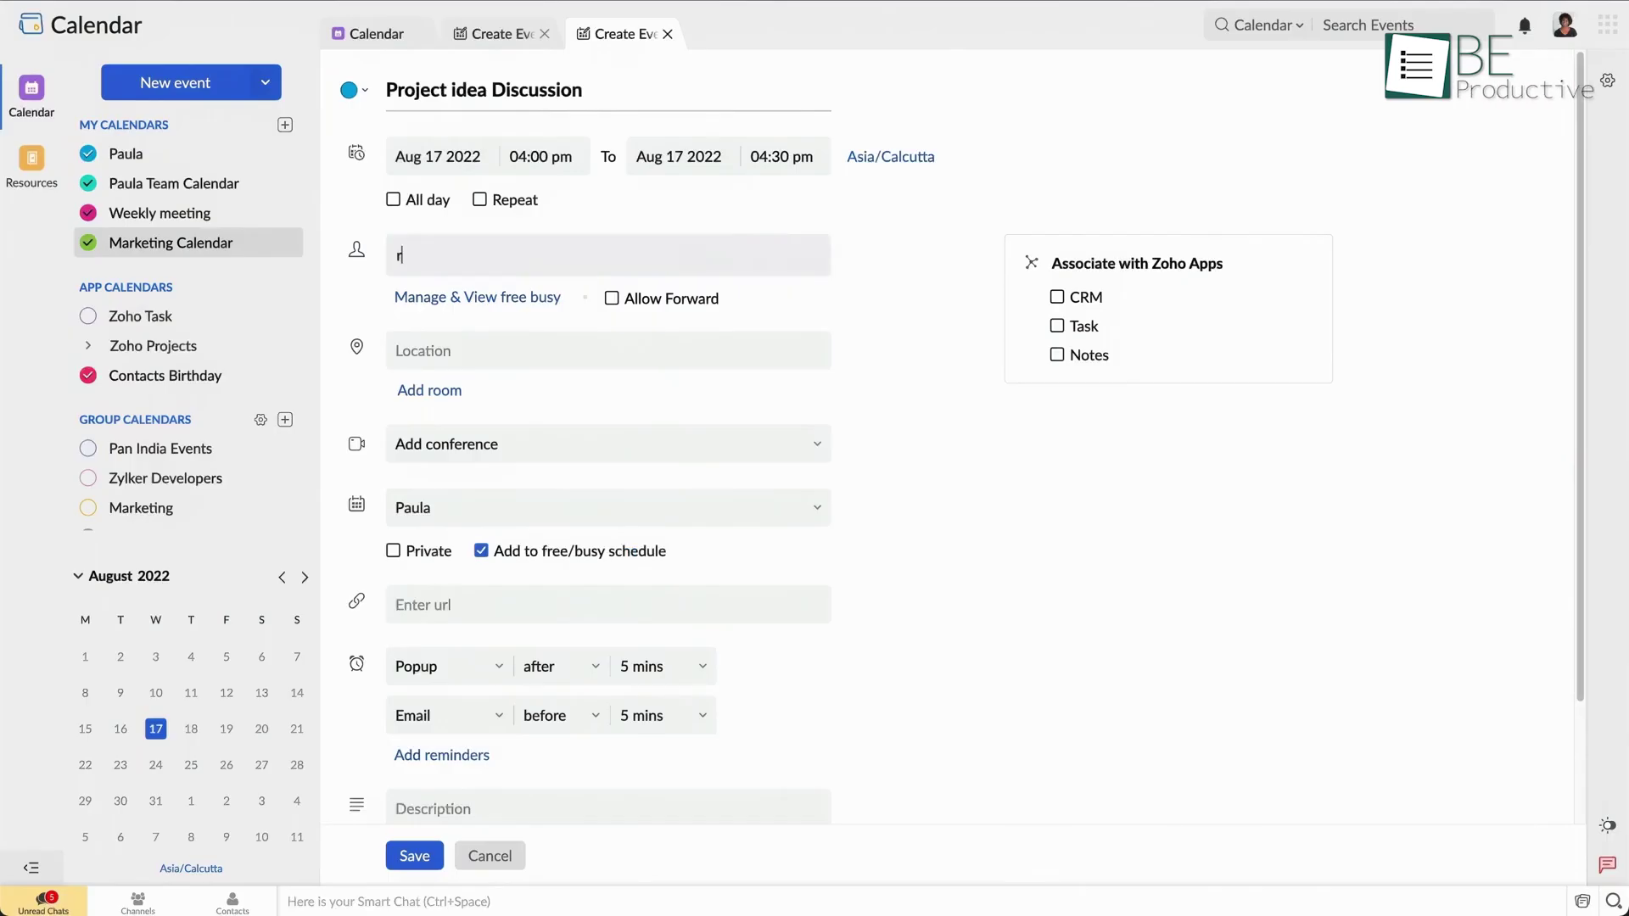
pyautogui.write('ebe')
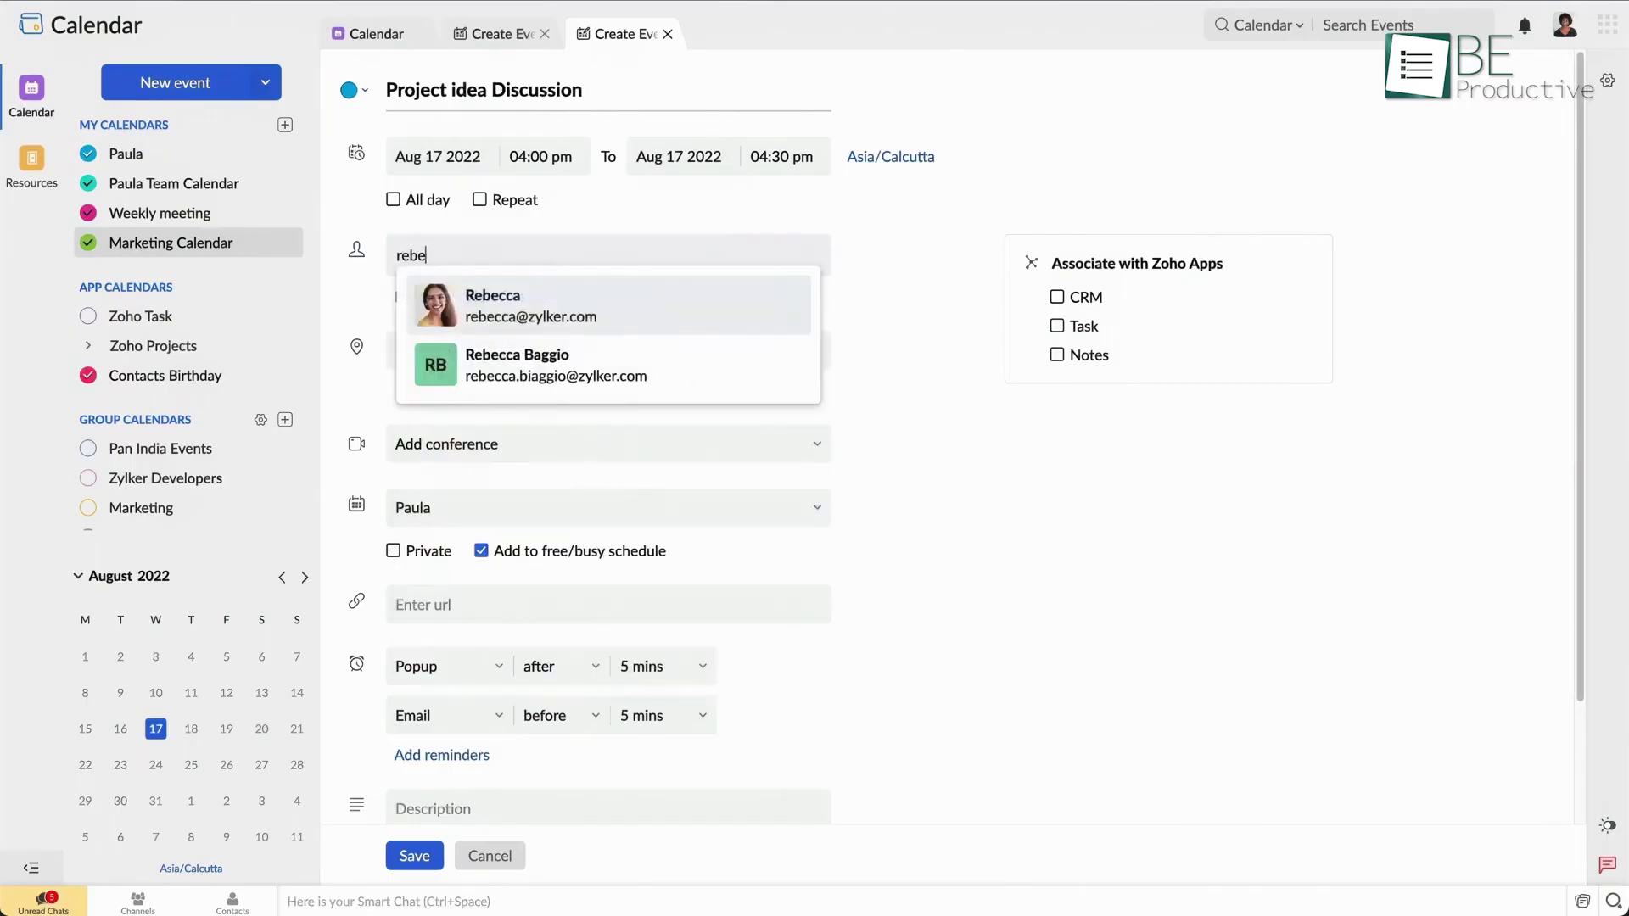
pyautogui.press('Return')
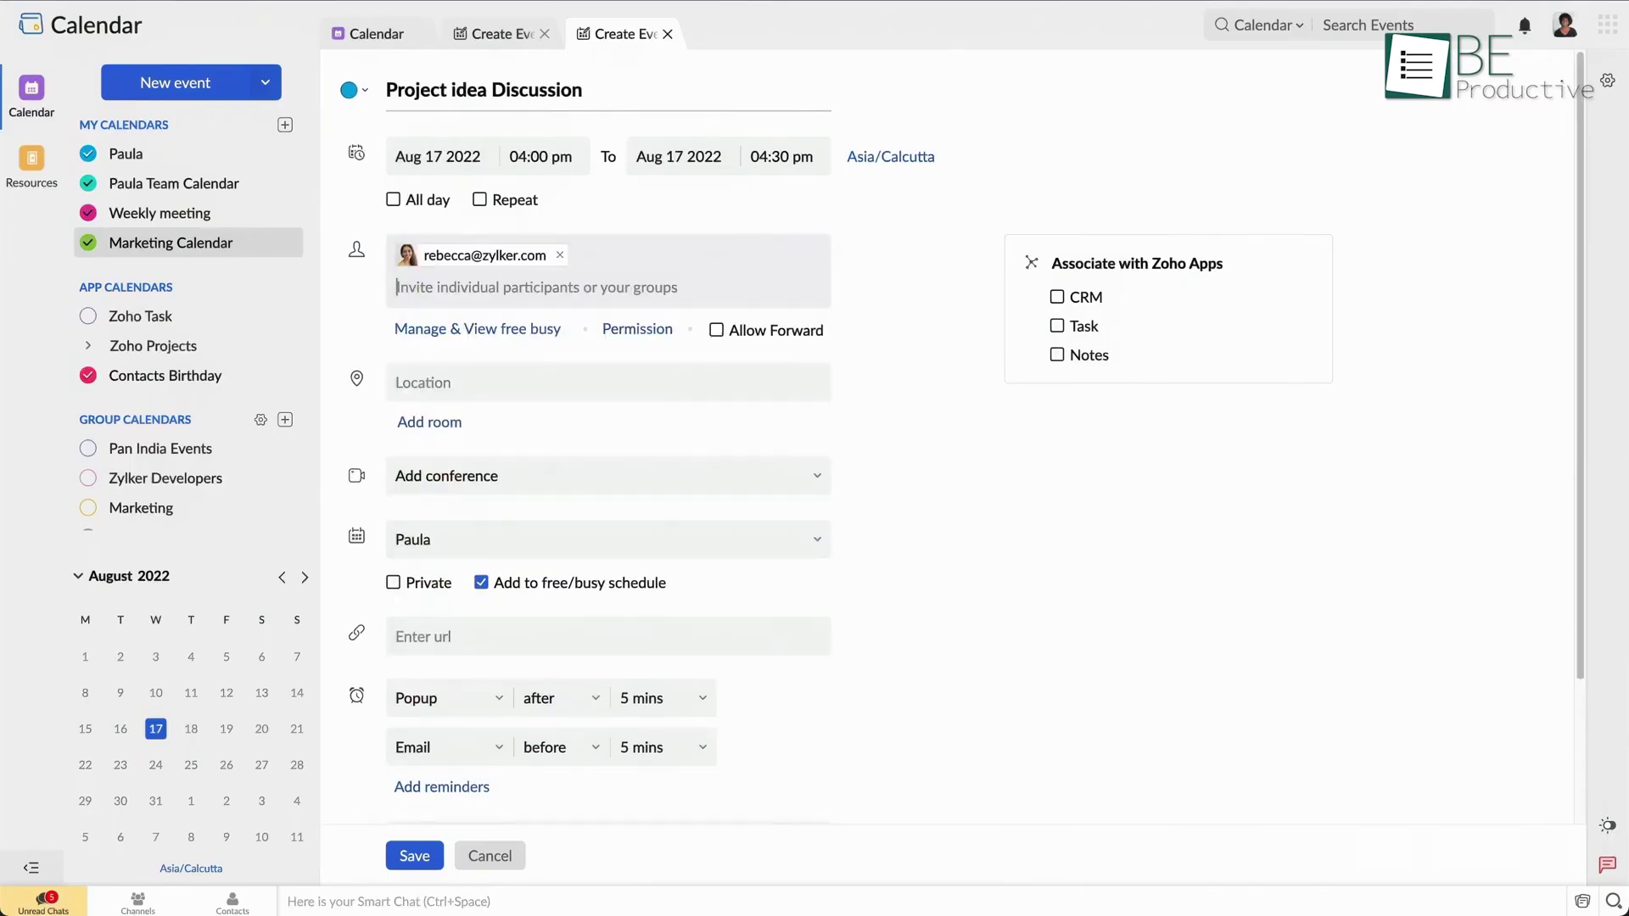
pyautogui.write('aal')
pyautogui.press('Return')
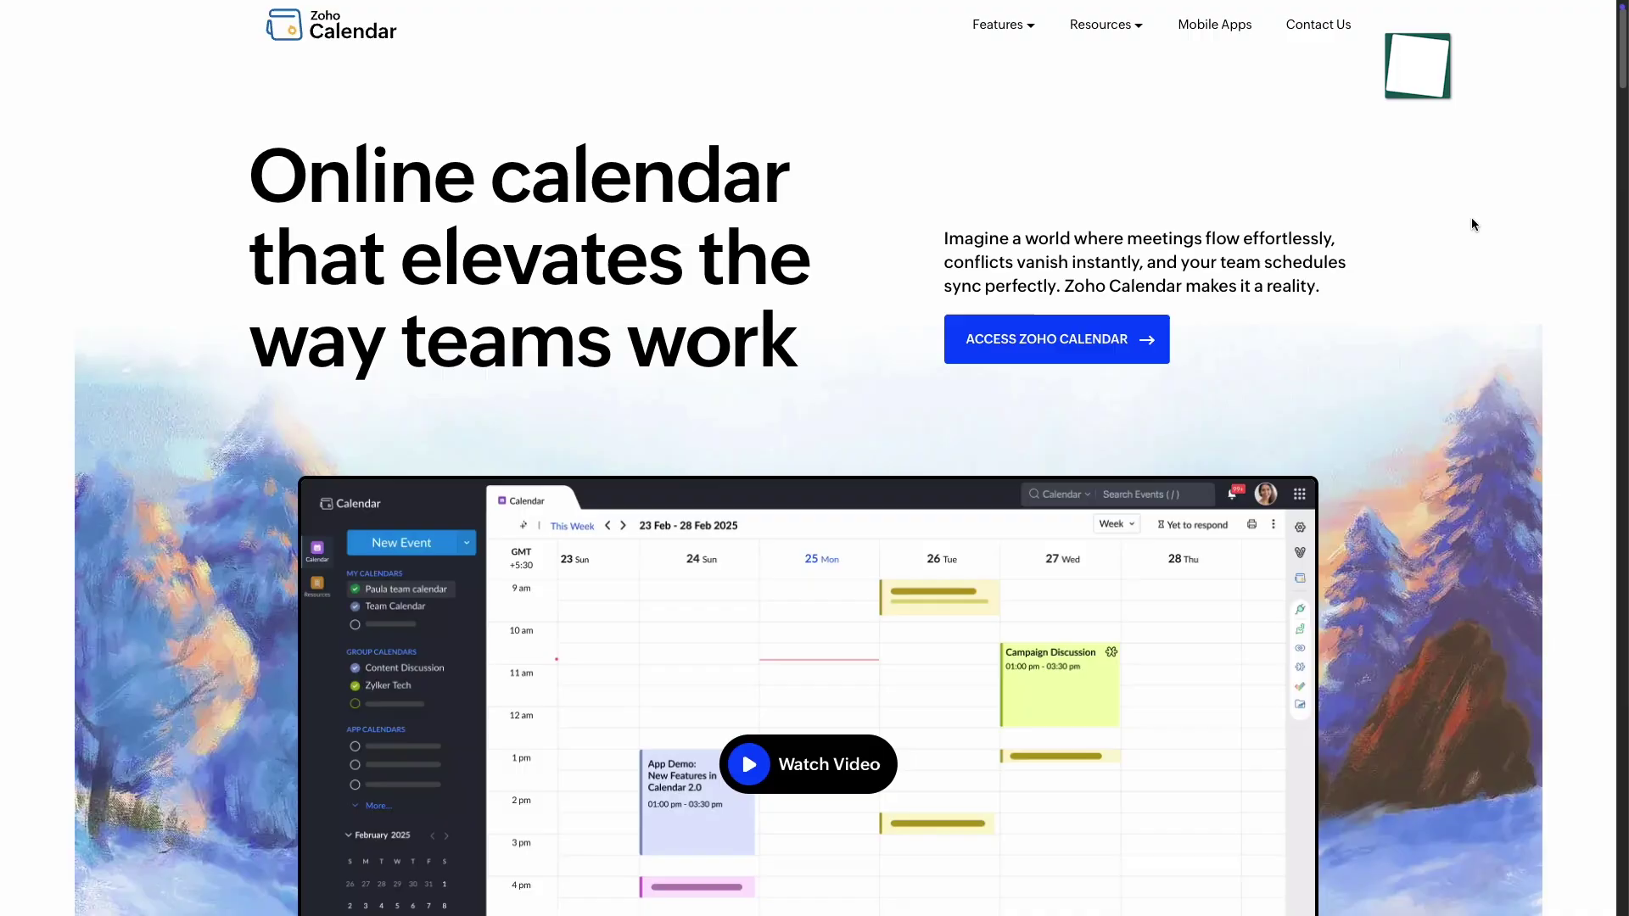
# Step: Create an Untitled calendar from Group Calendars settings and draft a Smart Add event entry
pyautogui.scroll(-2, 1471, 217)
pyautogui.scroll(-3, 1472, 220)
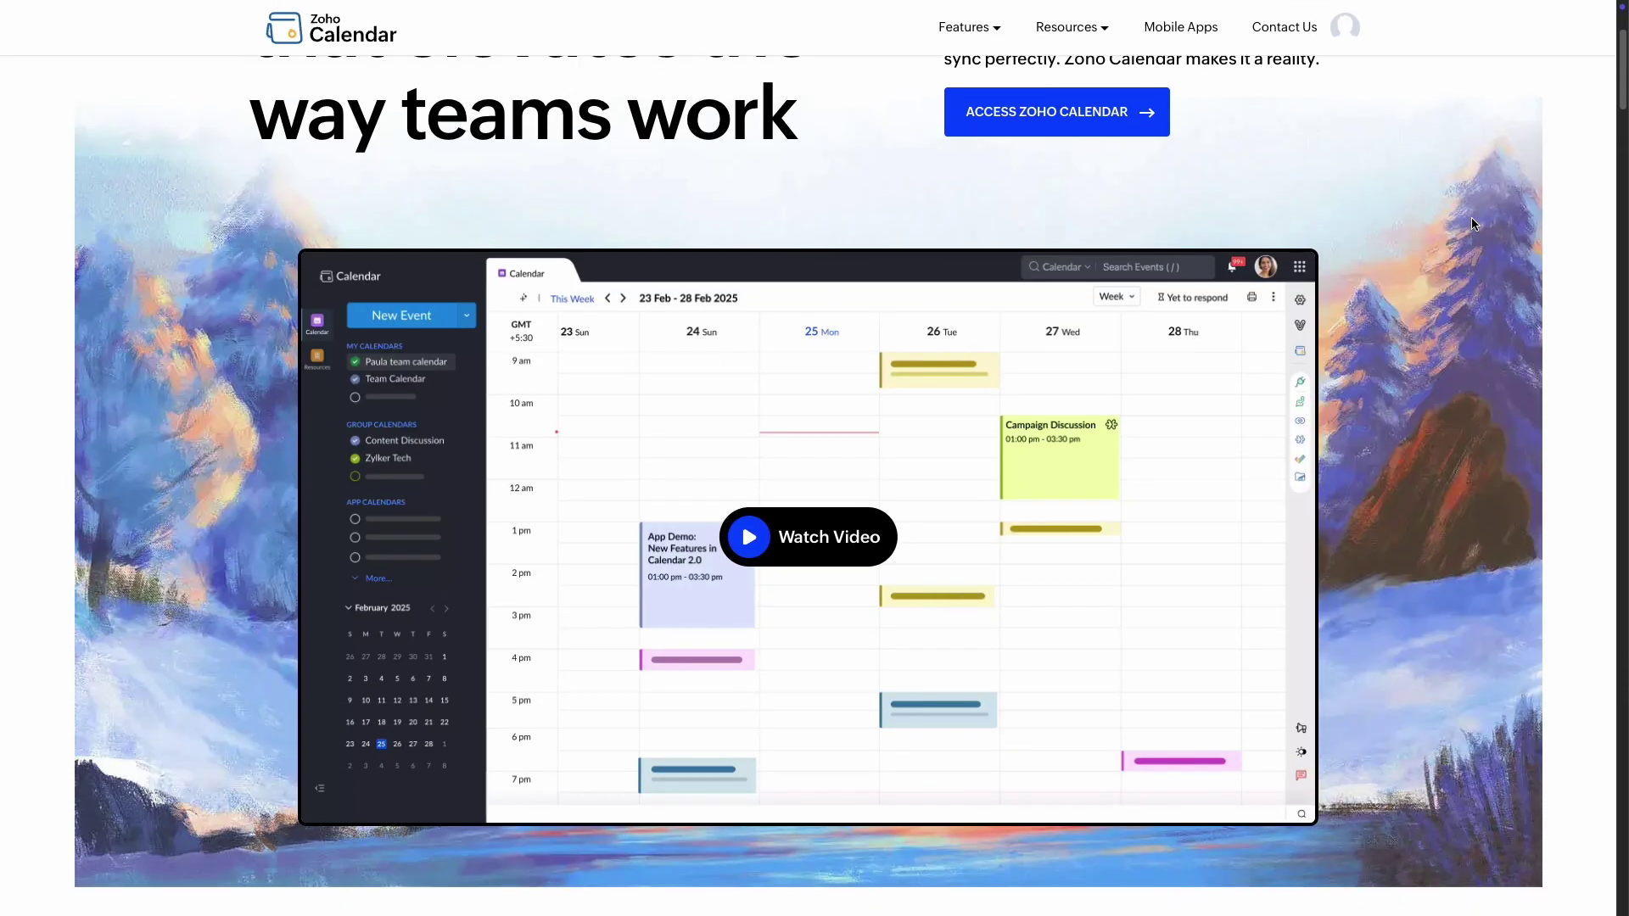
pyautogui.scroll(-1, 1471, 222)
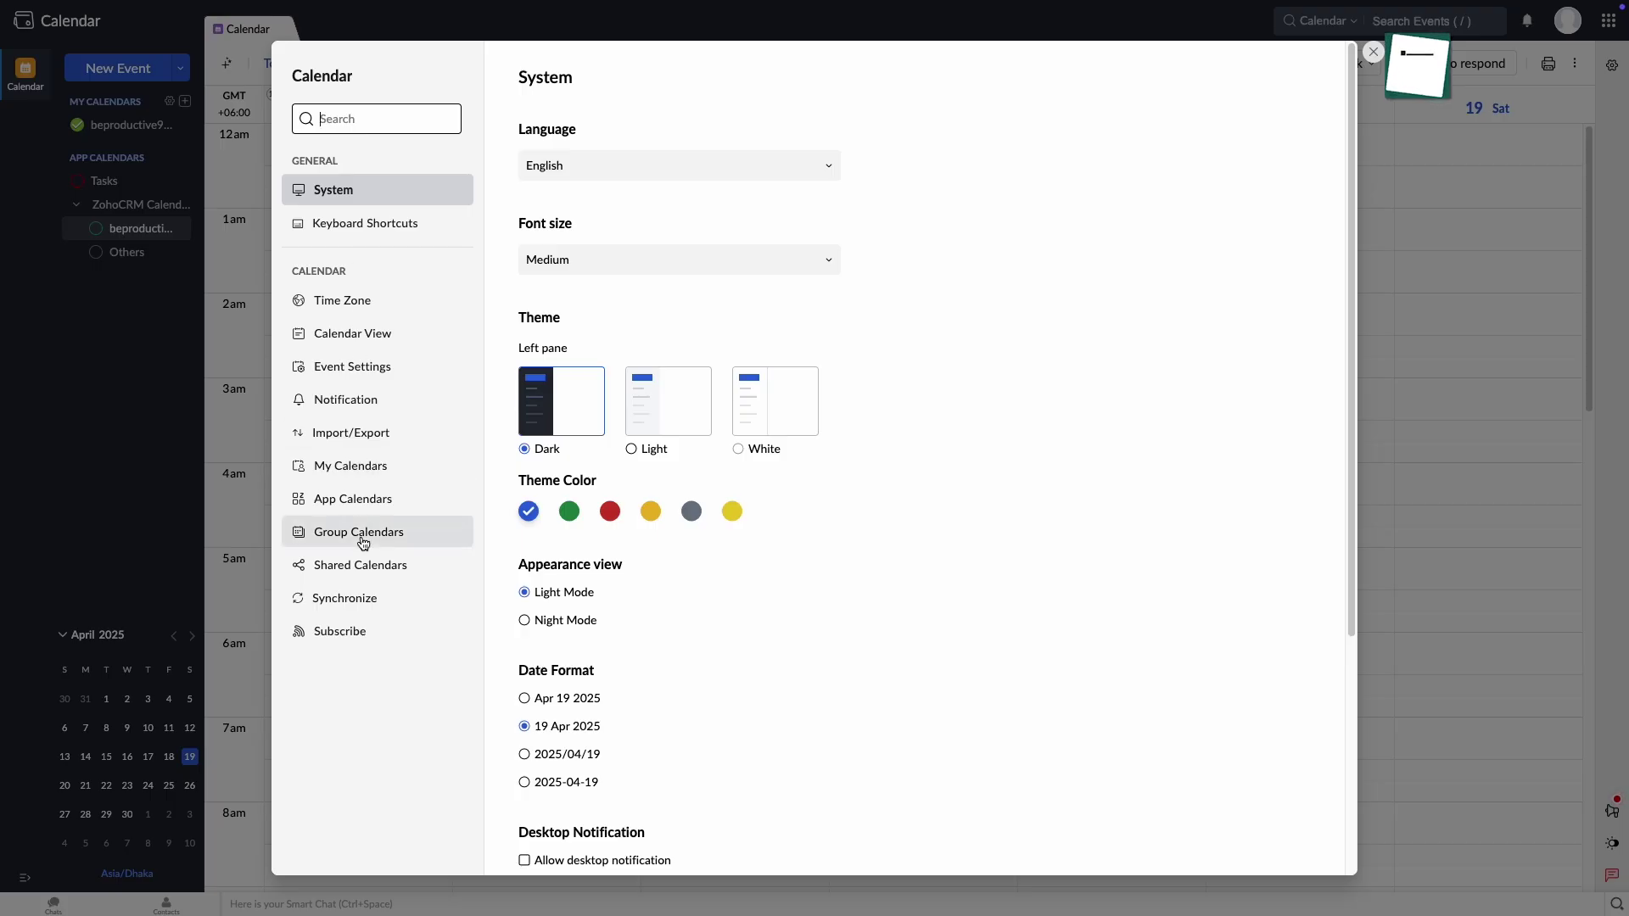
pyautogui.click(363, 542)
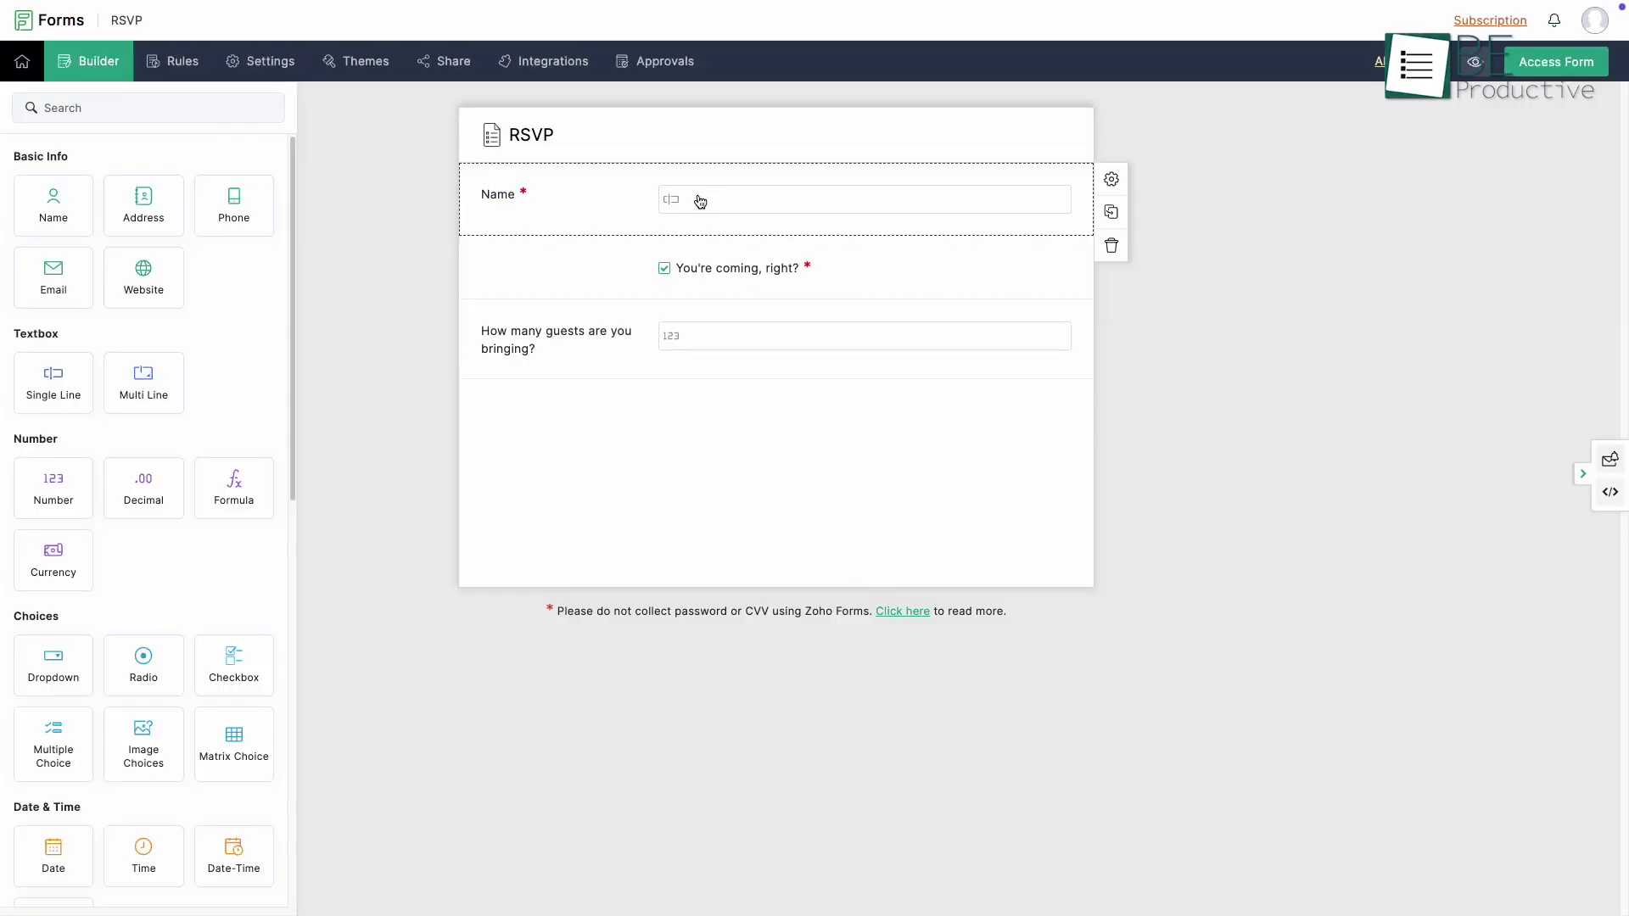
pyautogui.click(700, 201)
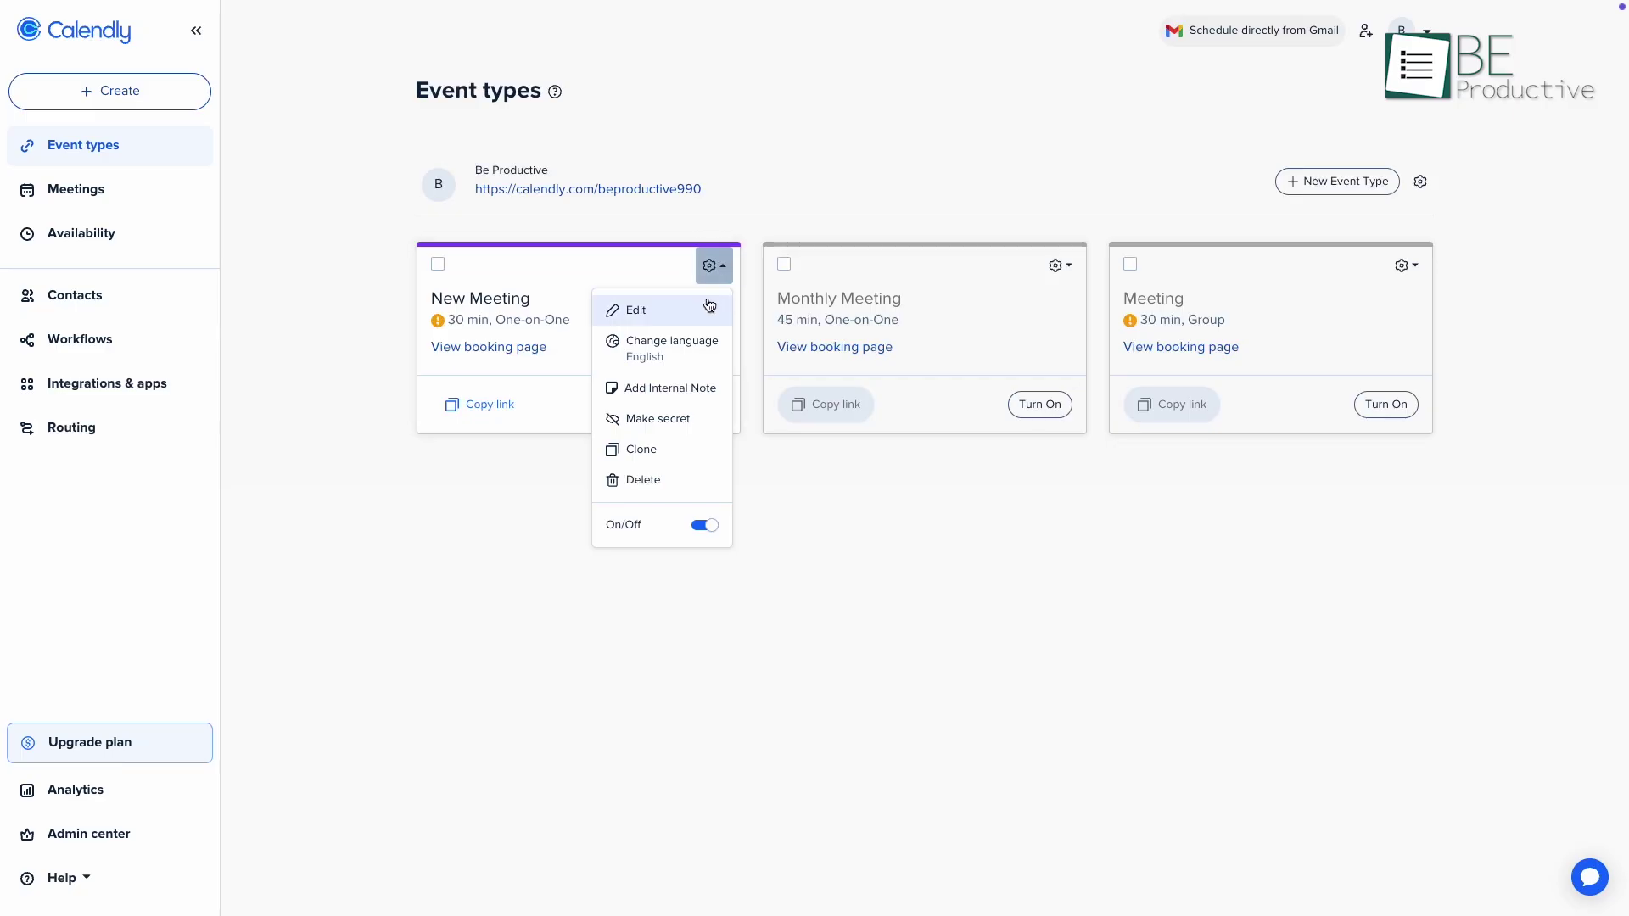
# Step: Inspect the New Meeting event type and the available event kinds, then return to event types
pyautogui.click(709, 308)
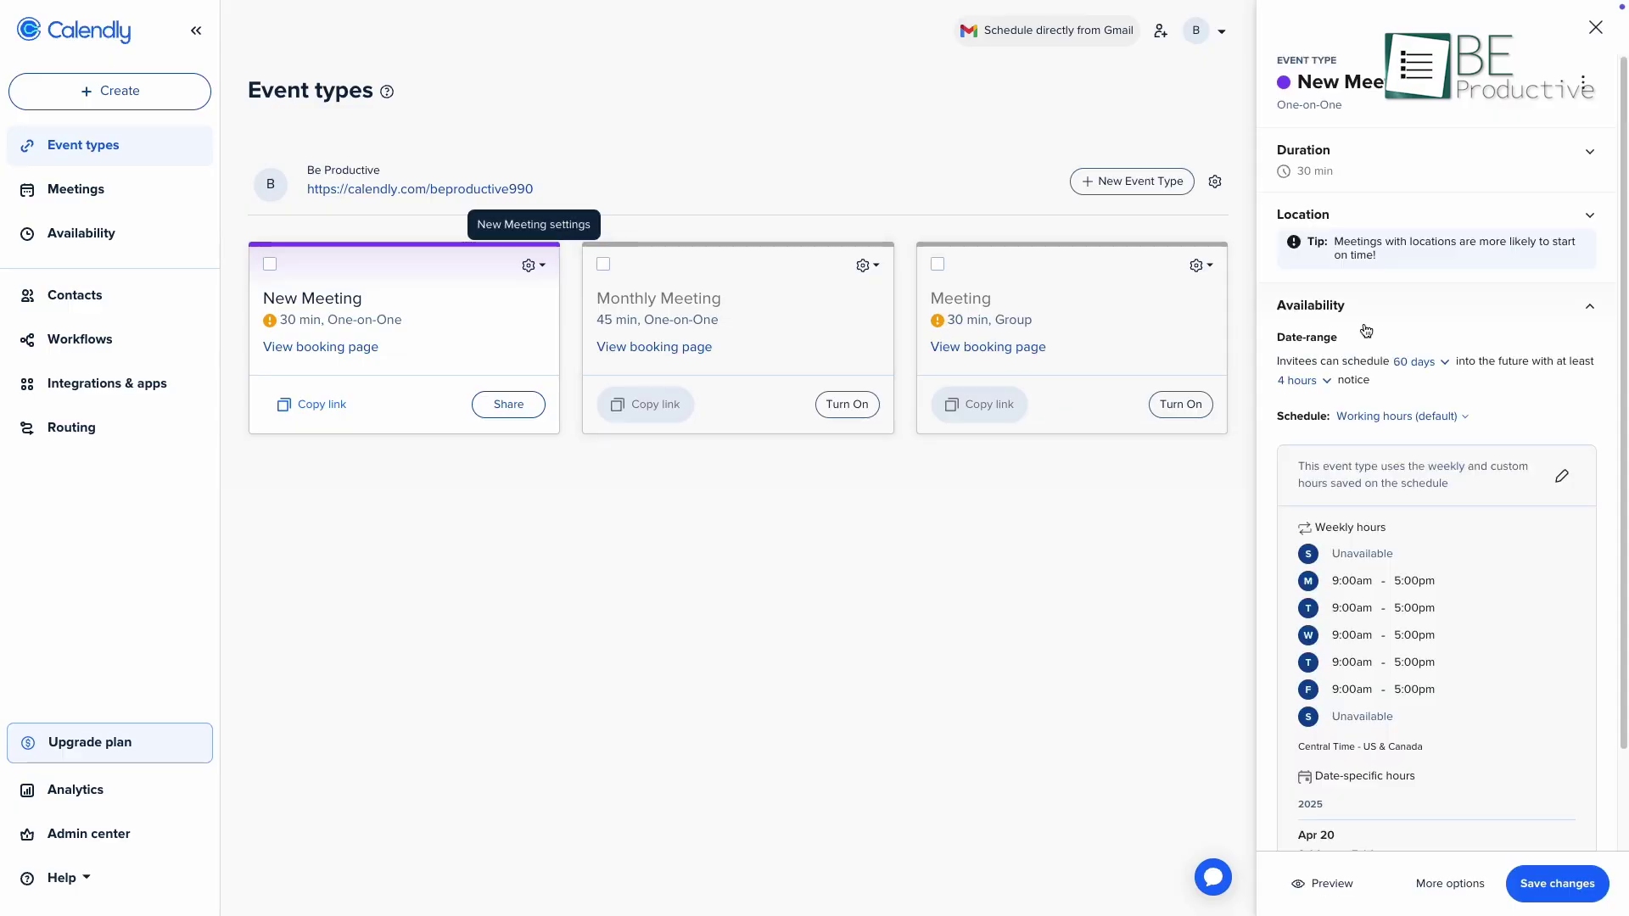
pyautogui.scroll(-2, 1484, 484)
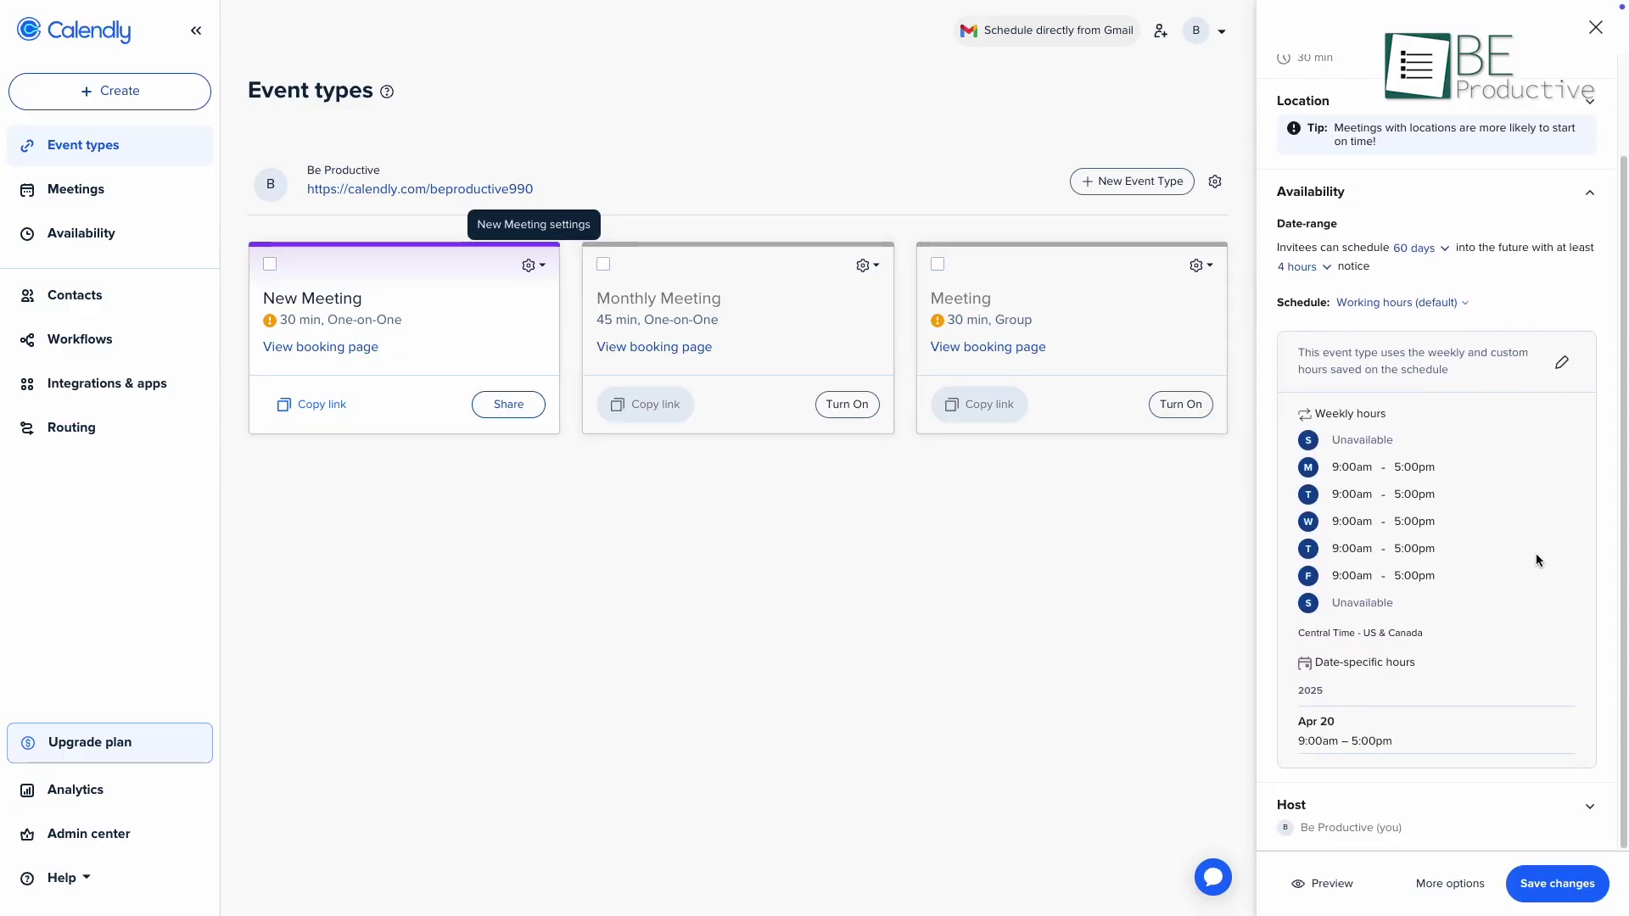
pyautogui.click(110, 90)
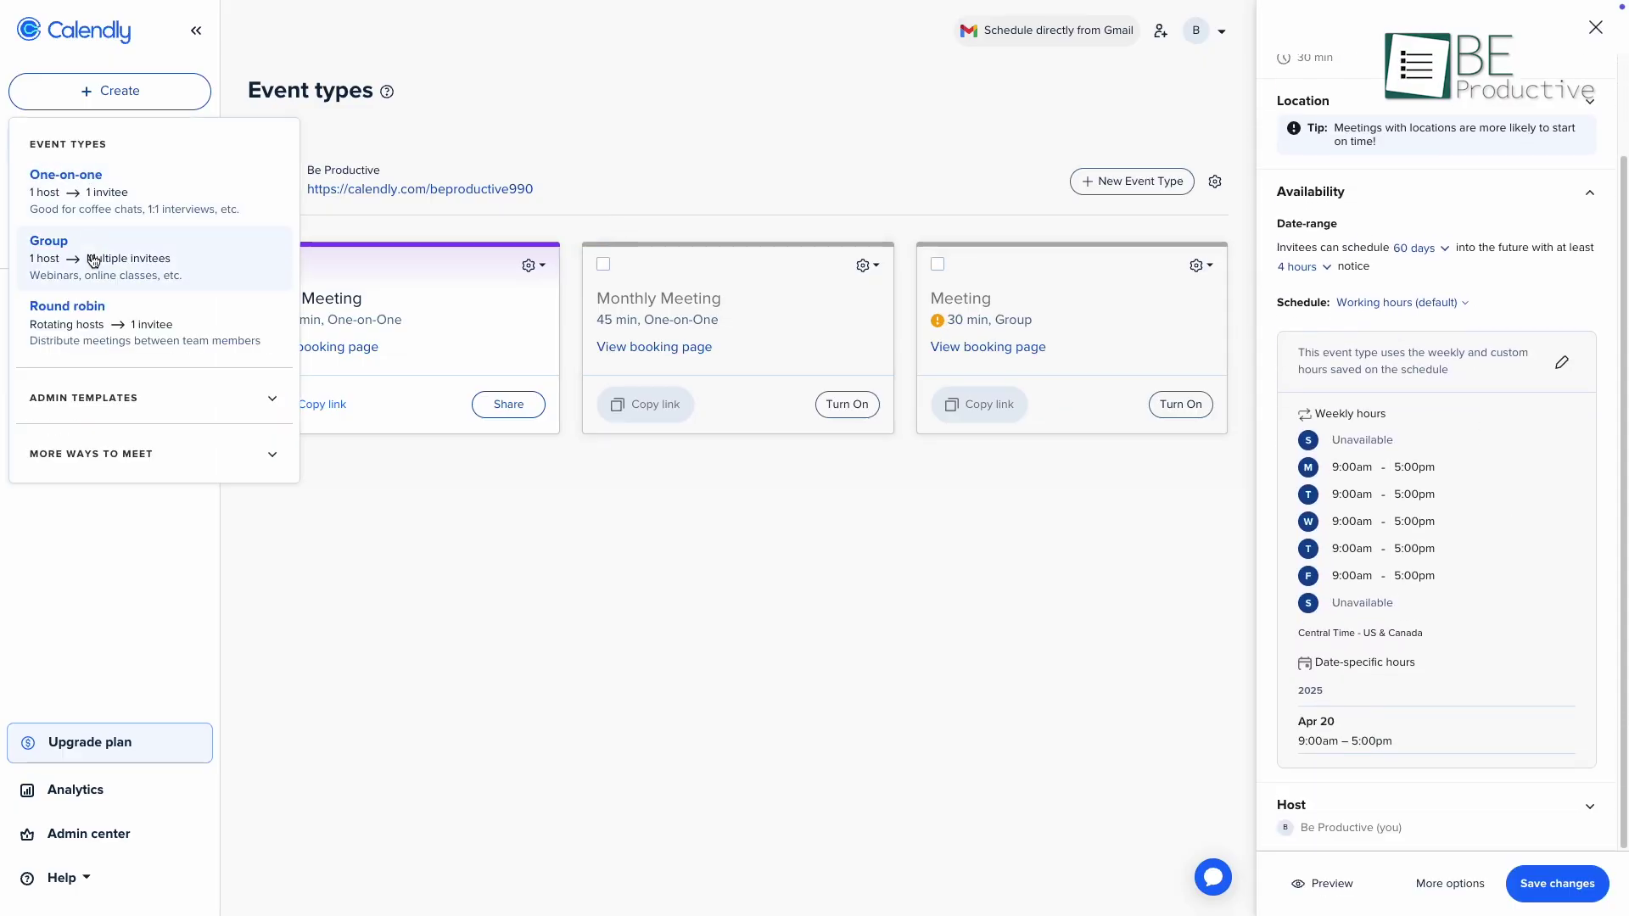
pyautogui.click(1196, 511)
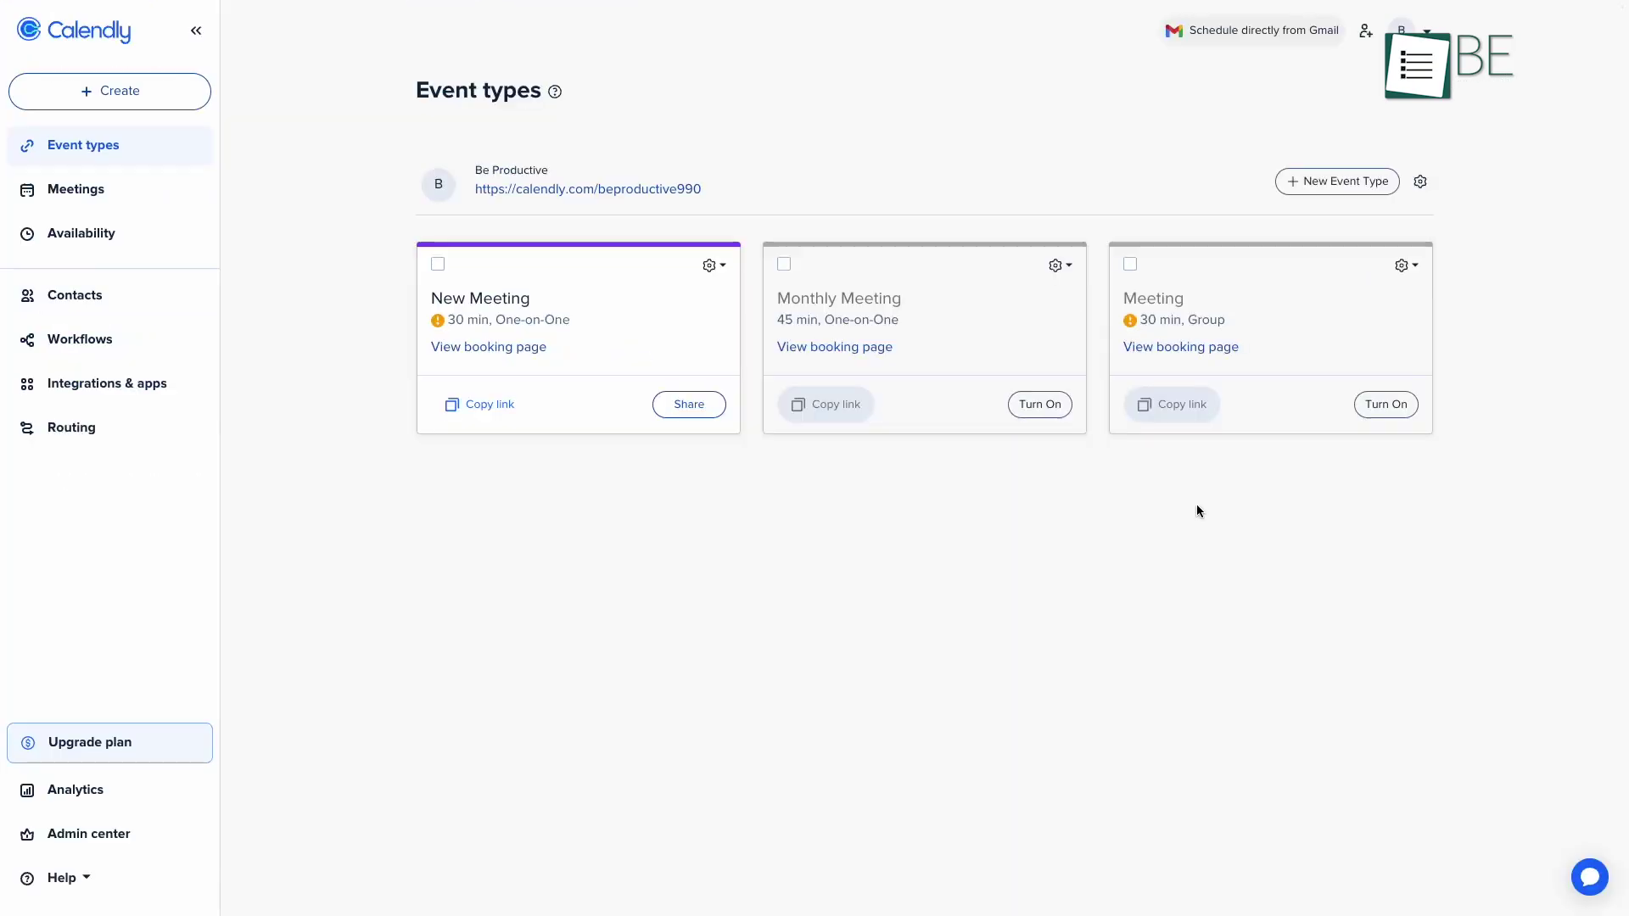
# Step: In the Meeting event's working hours, add a Monday slot from 6:00pm to 7:00pm
pyautogui.click(1219, 347)
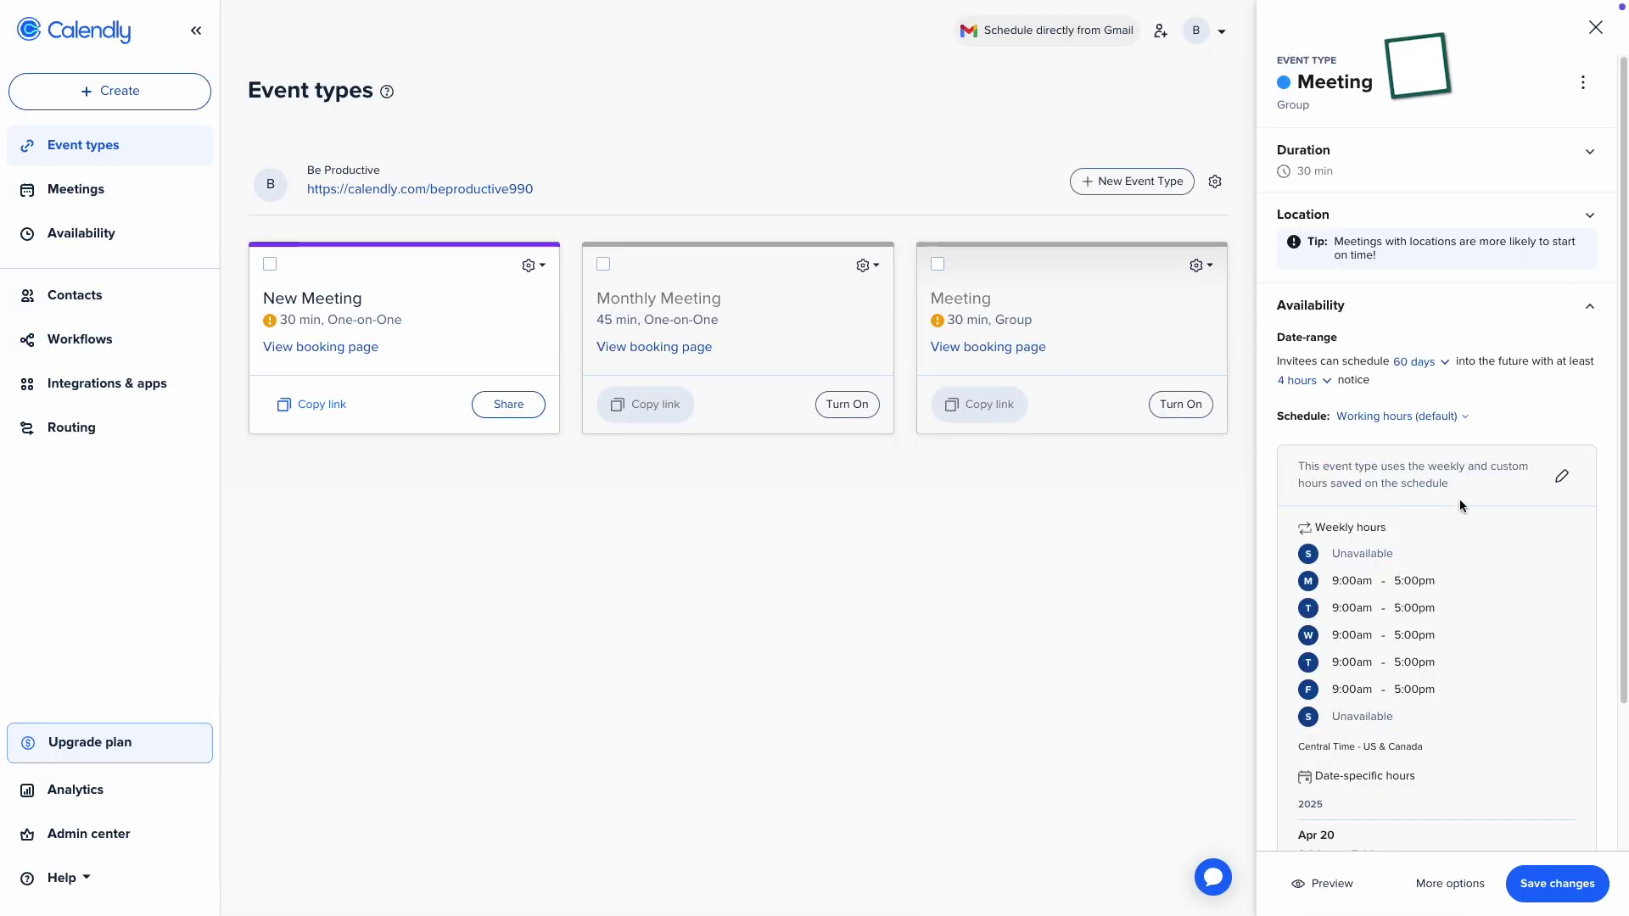
pyautogui.click(1559, 478)
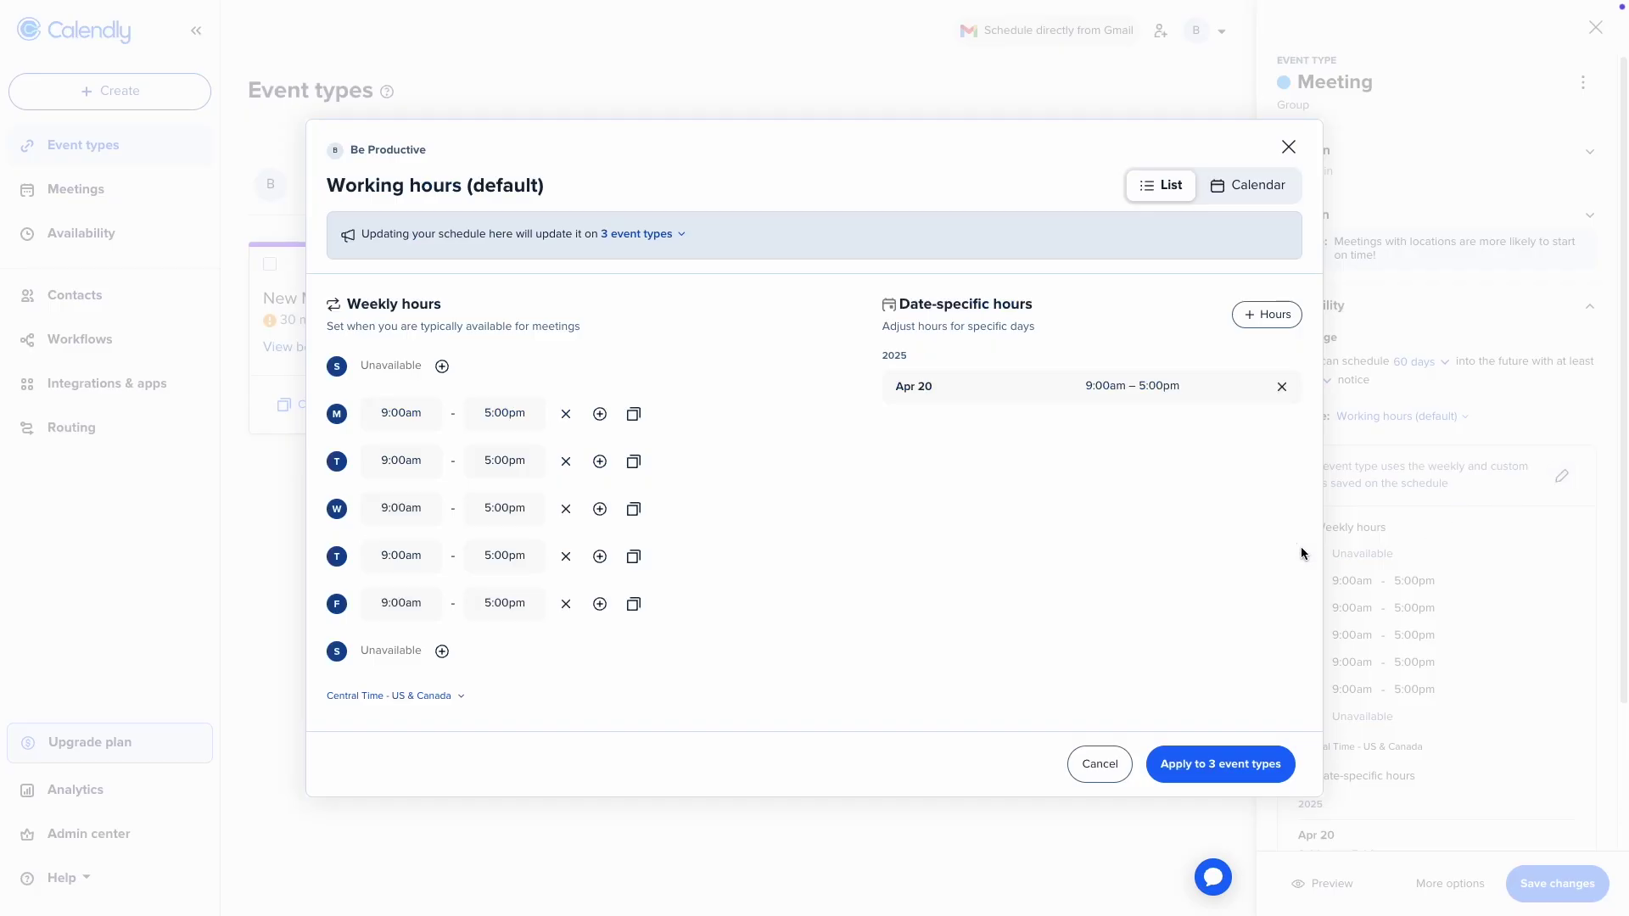
pyautogui.click(600, 415)
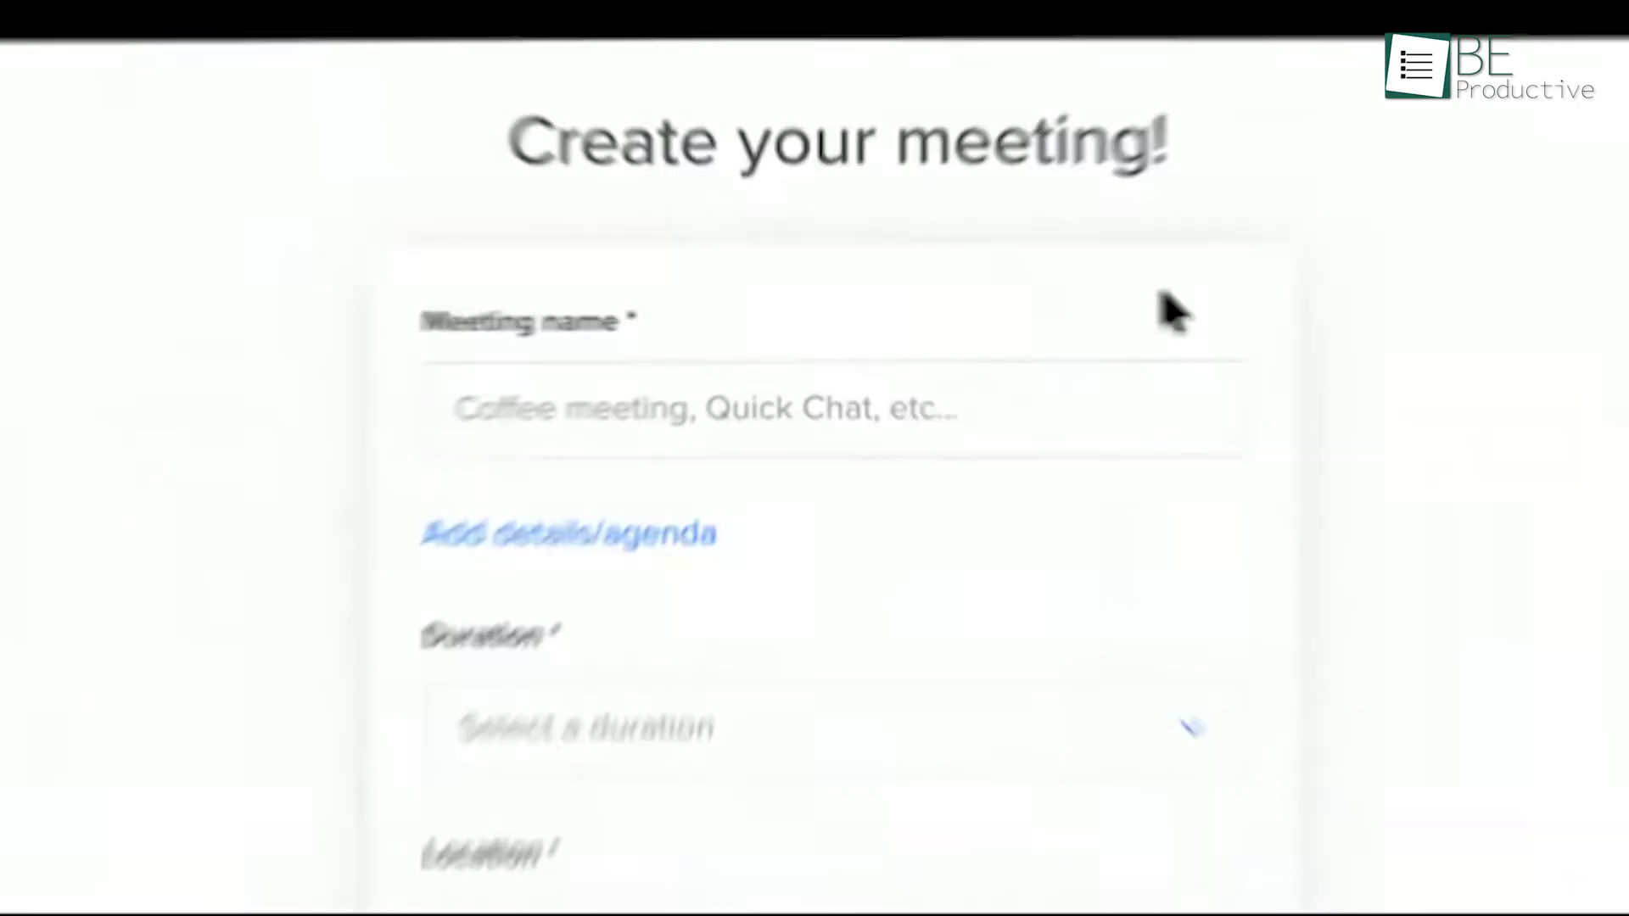
# Step: Name the new meeting 'Sales Call' and set its duration to 30 Minutes
pyautogui.write('Sales Call')
pyautogui.click(1140, 727)
pyautogui.click(1139, 827)
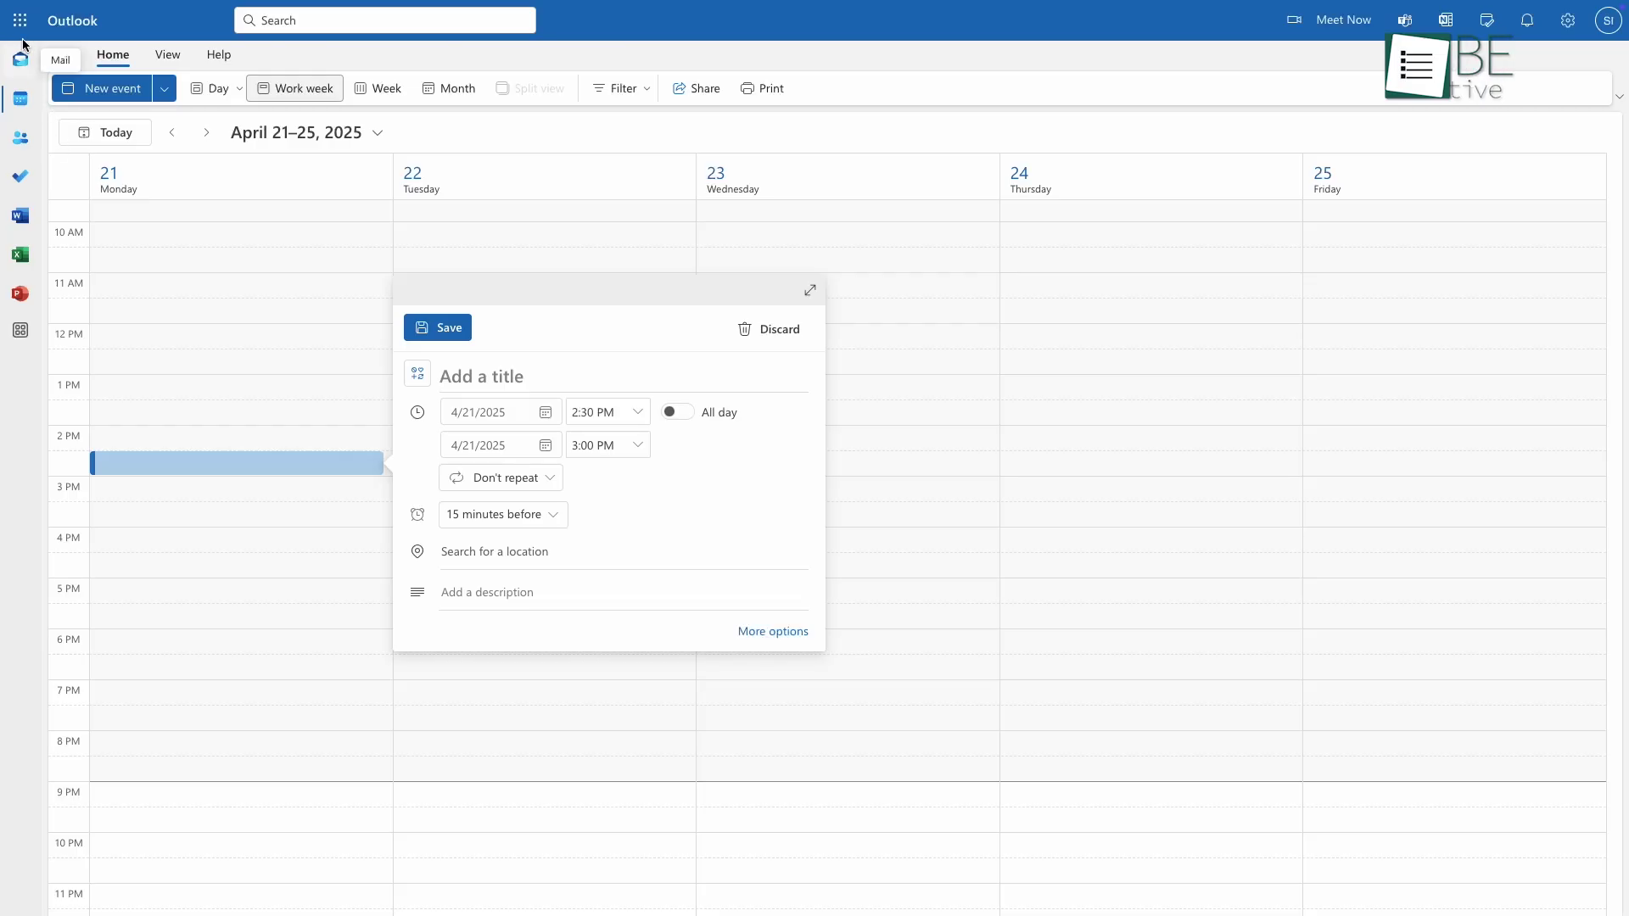
# Step: Bring up the Microsoft 365 app launcher in Outlook
pyautogui.click(21, 34)
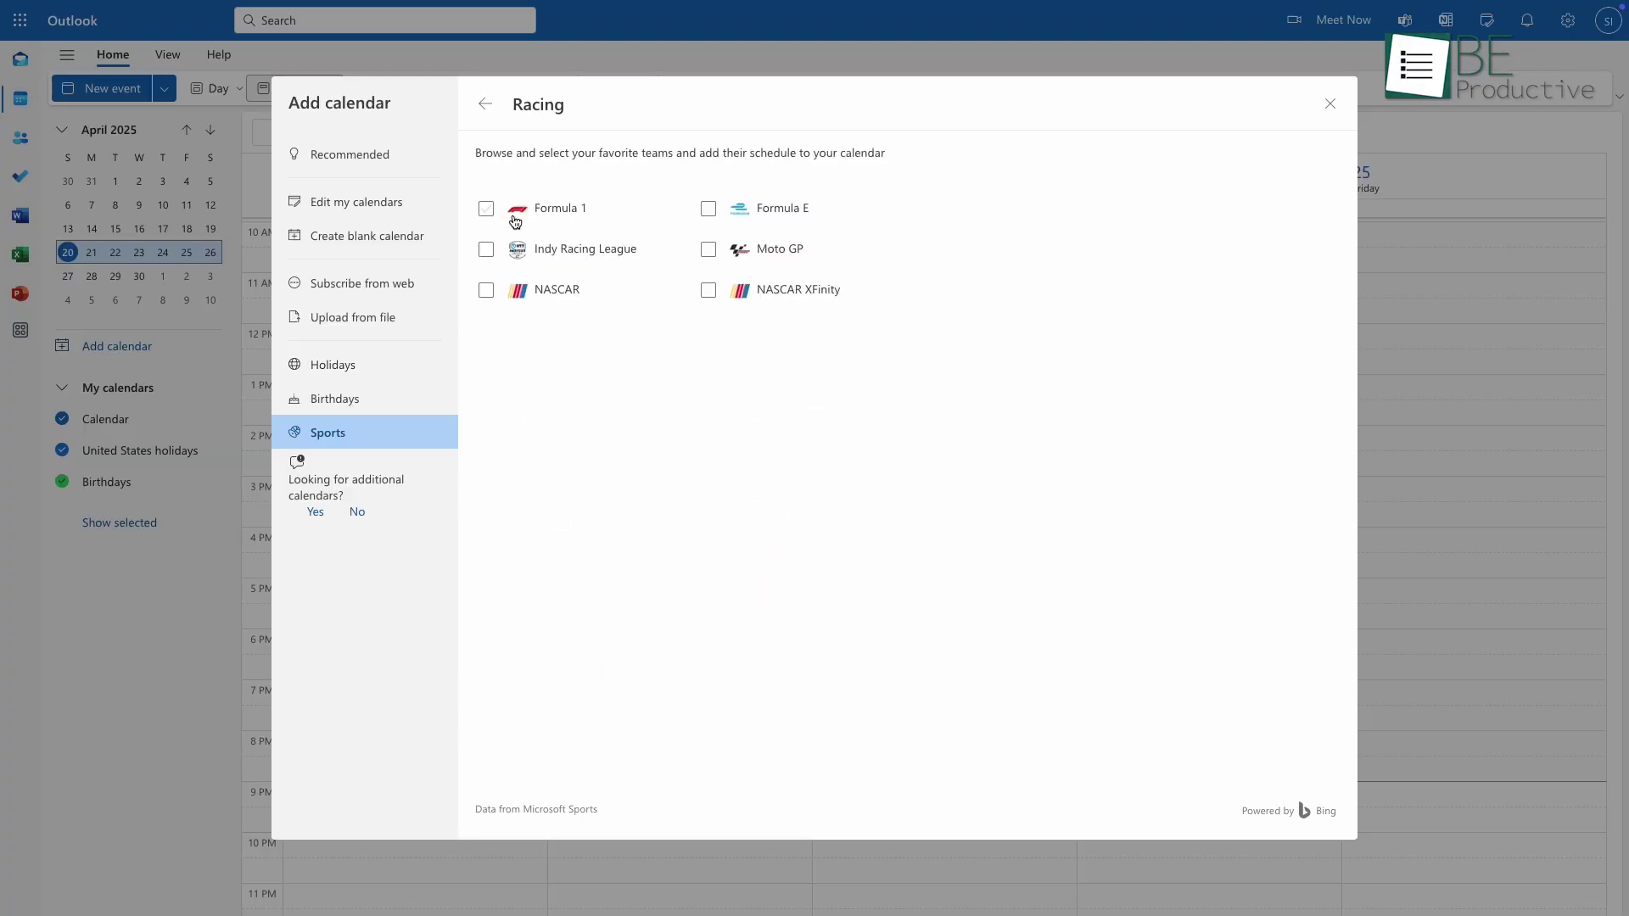
# Step: Add the Formula 1 calendar and view the Liverpool FC vs Everton FC match details
pyautogui.click(513, 215)
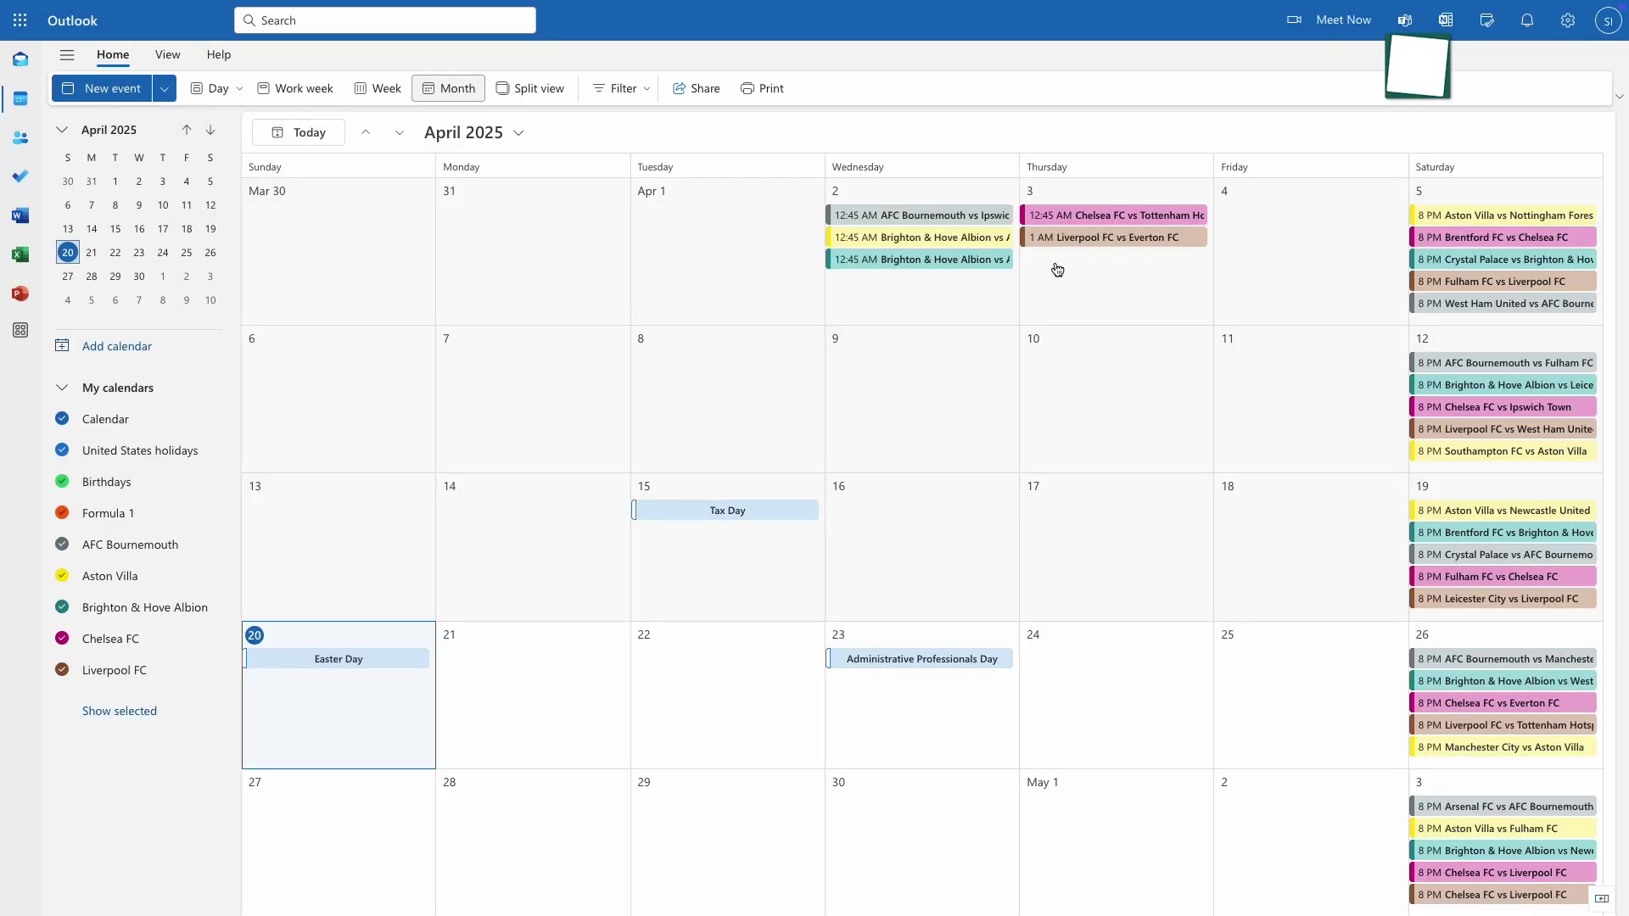
pyautogui.click(1067, 238)
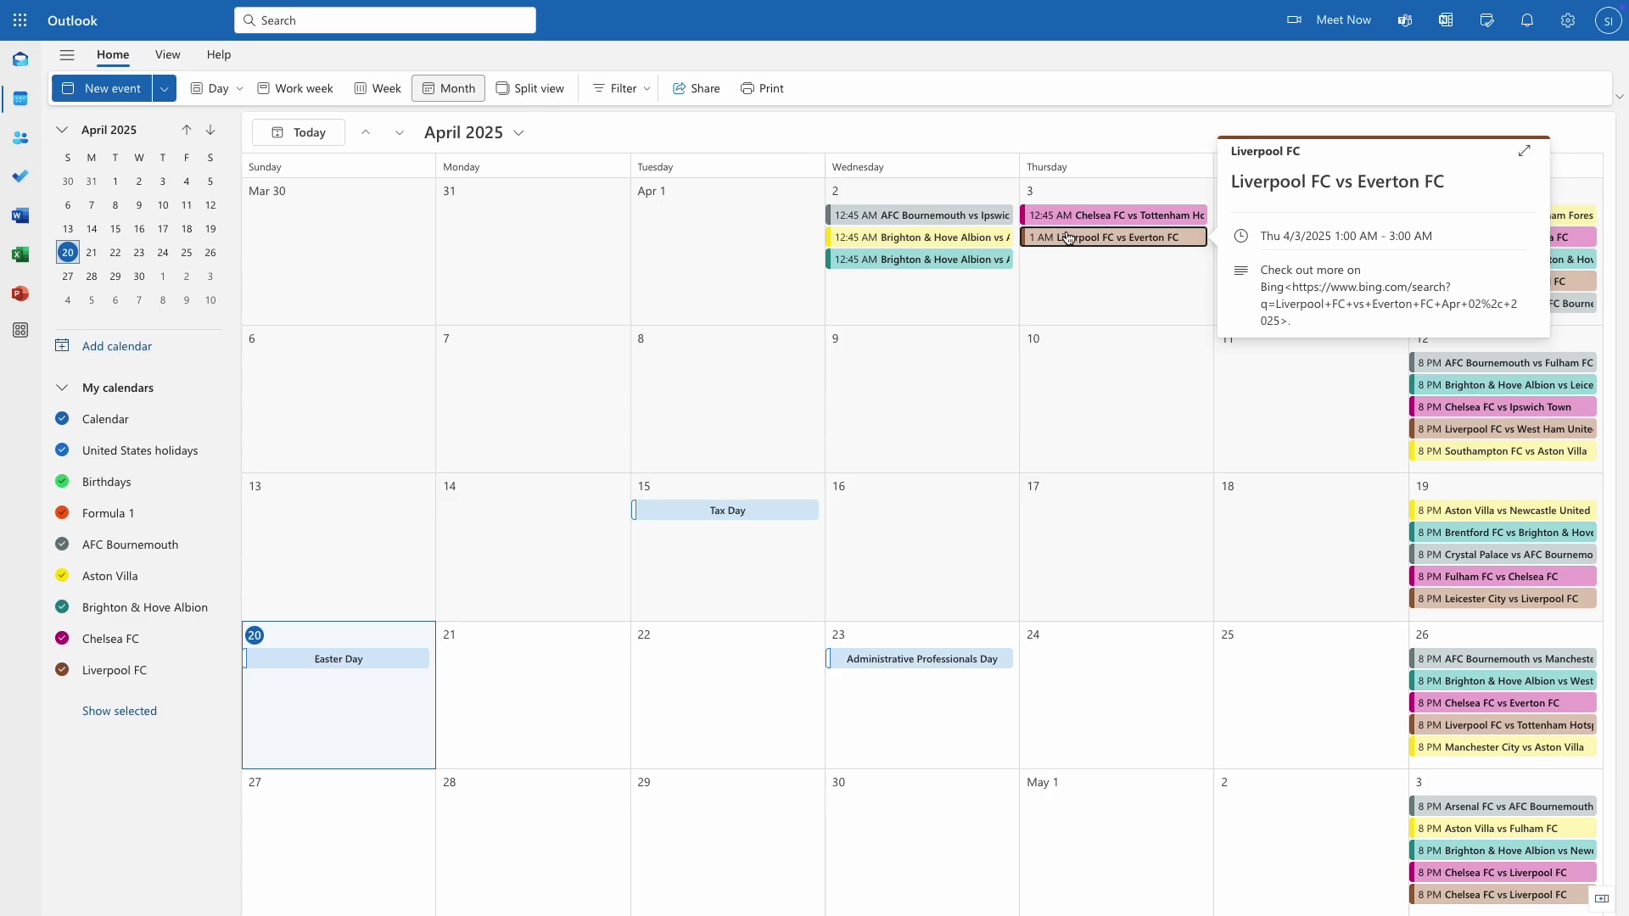